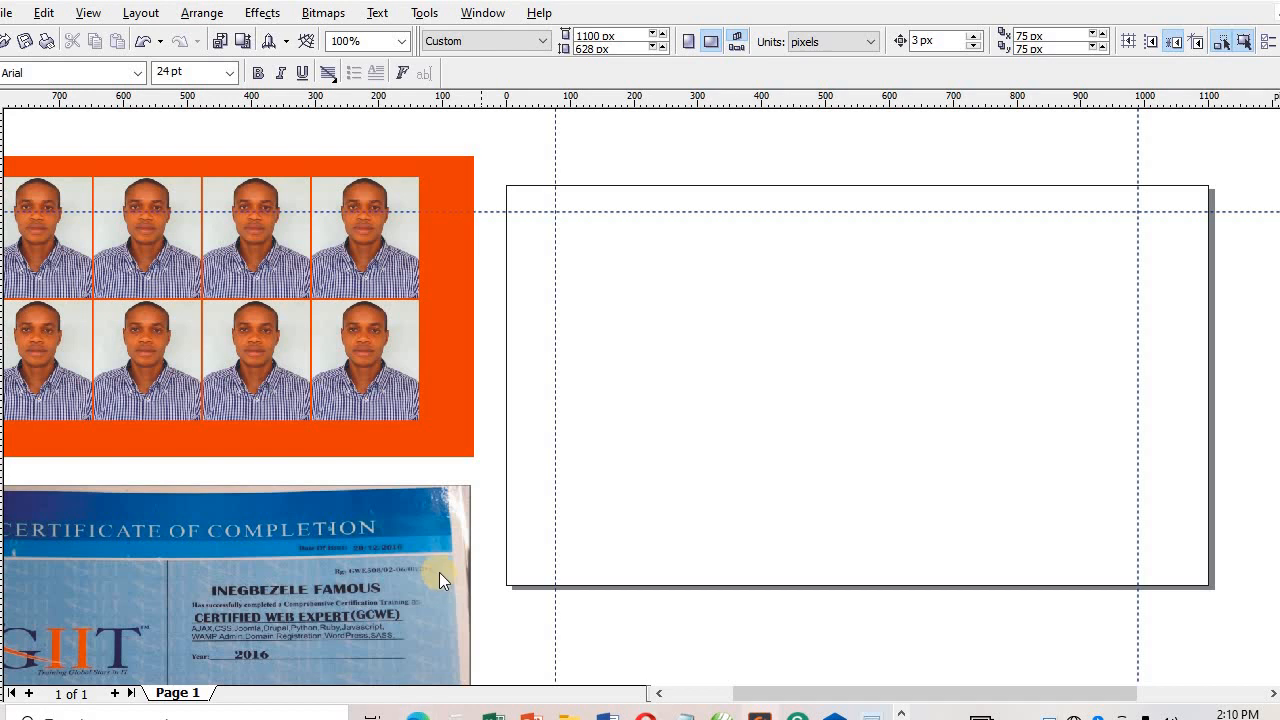
# Move the orange passport photo sheet onto the page's edge and place the certificate image over it.
pyautogui.click(658, 693)
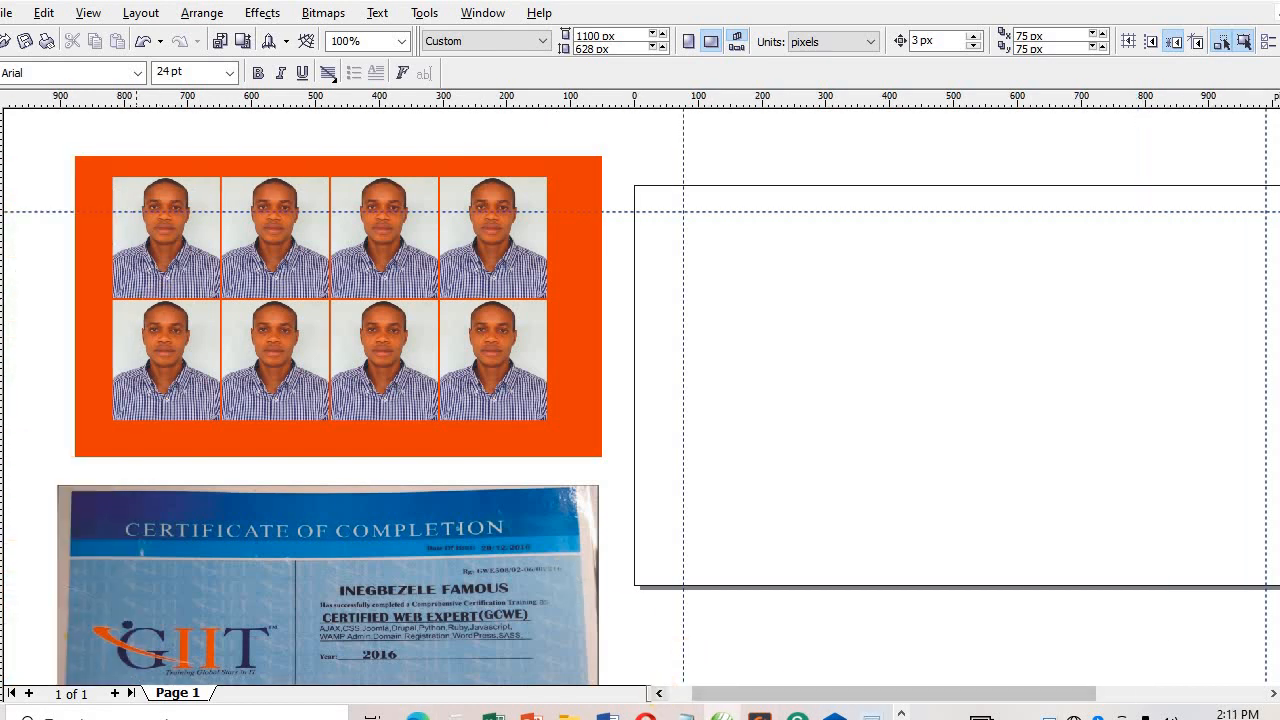
pyautogui.moveTo(34, 146); pyautogui.dragTo(632, 480)
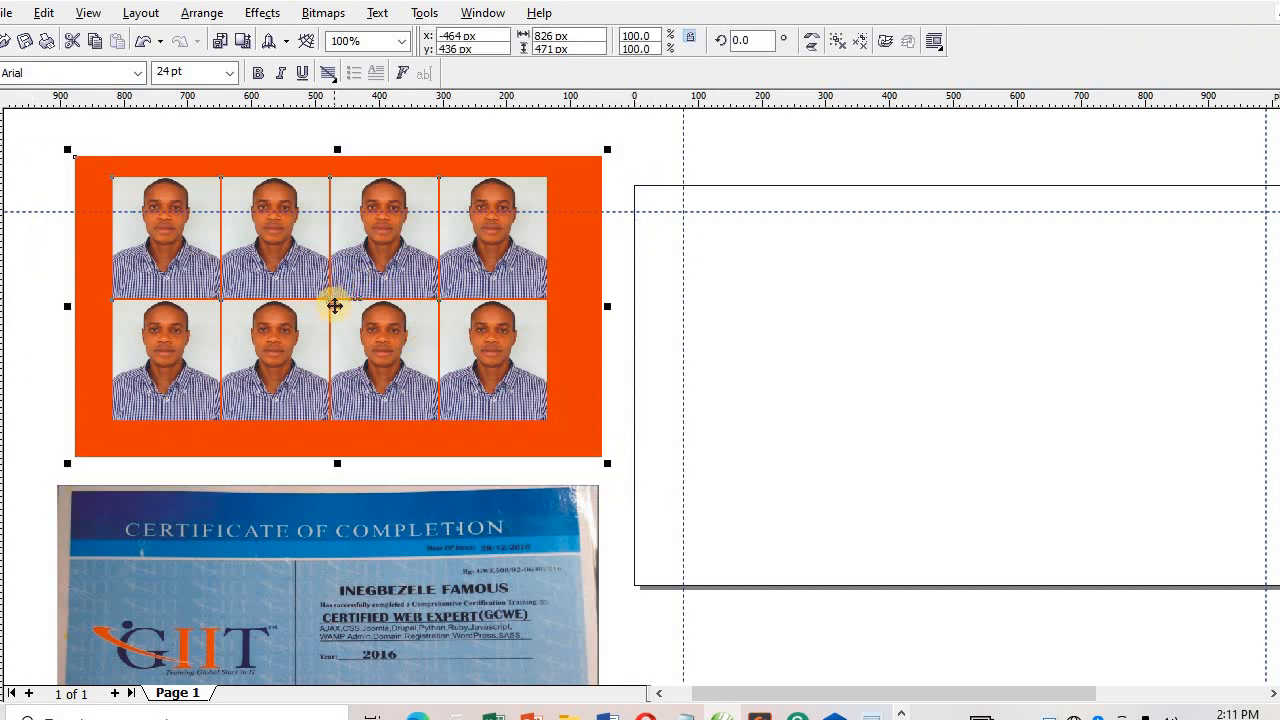
pyautogui.moveTo(334, 300); pyautogui.dragTo(406, 353)
pyautogui.moveTo(335, 582); pyautogui.dragTo(419, 303)
pyautogui.moveTo(263, 418); pyautogui.dragTo(263, 418)
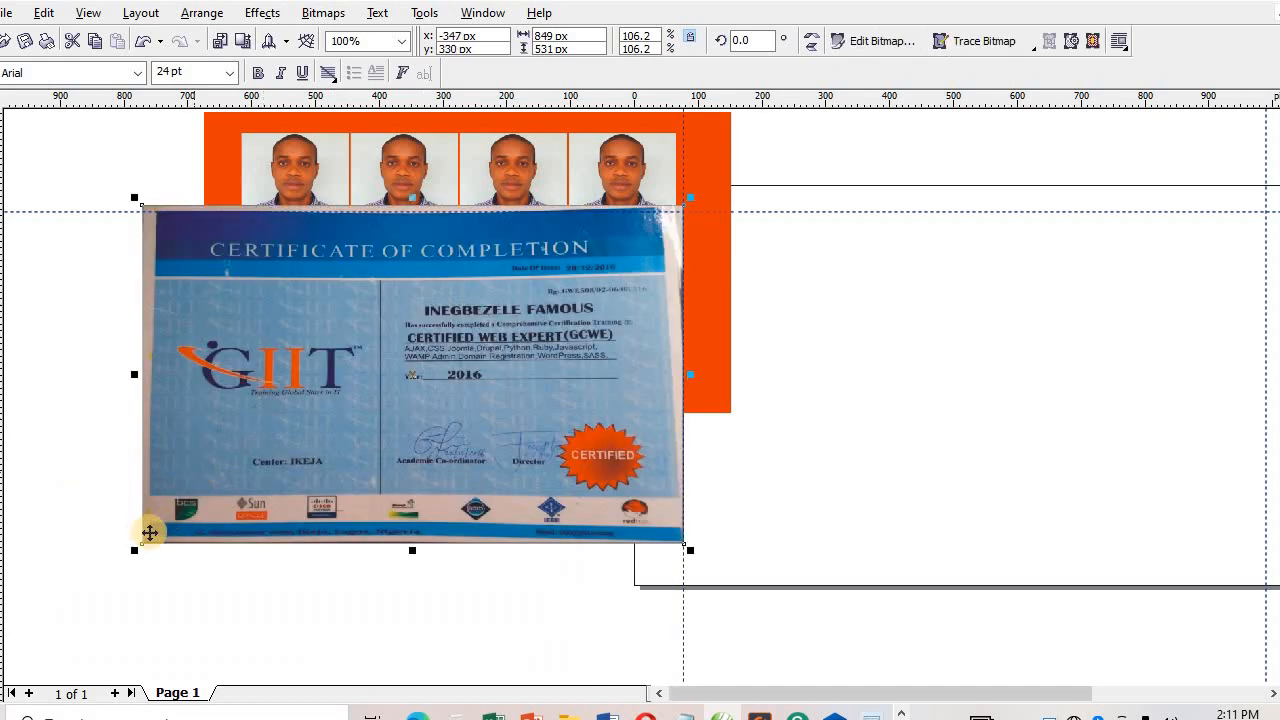
# Resize the certificate image to about 733 × 458 px and place it below and to the left of the photo sheet.
pyautogui.moveTo(133, 549); pyautogui.dragTo(88, 577)
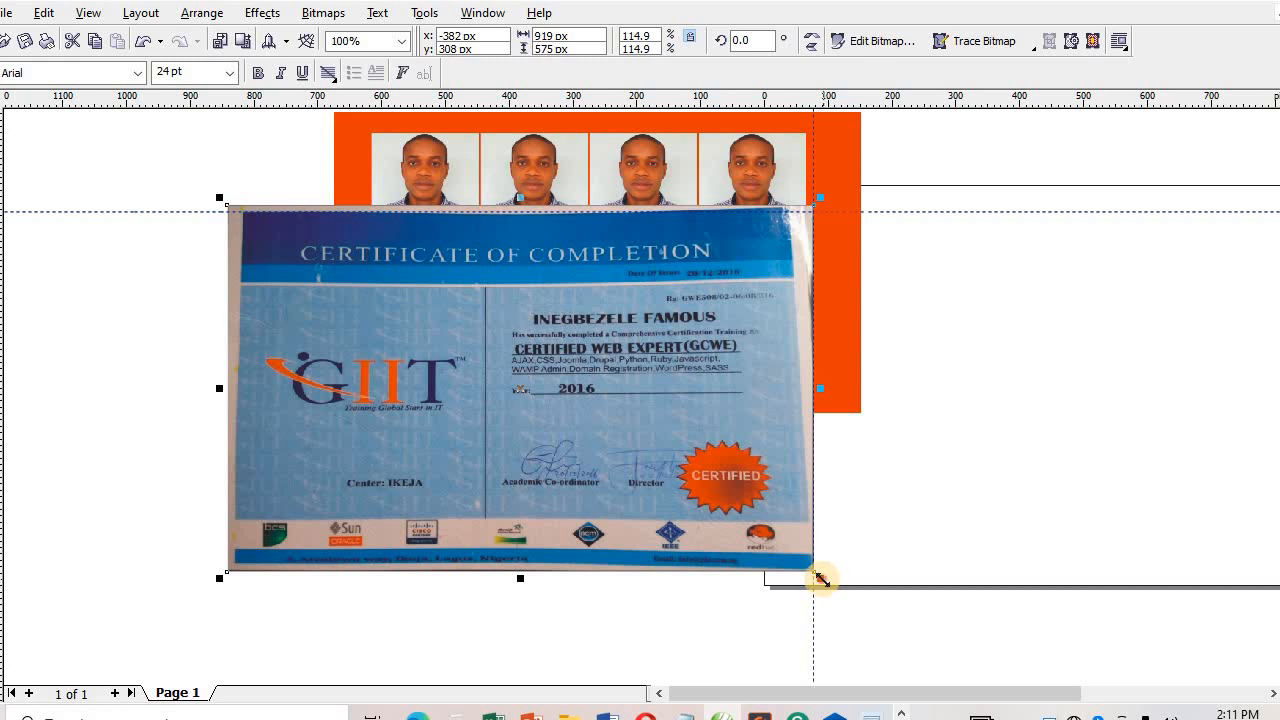
pyautogui.moveTo(820, 579); pyautogui.dragTo(1052, 640)
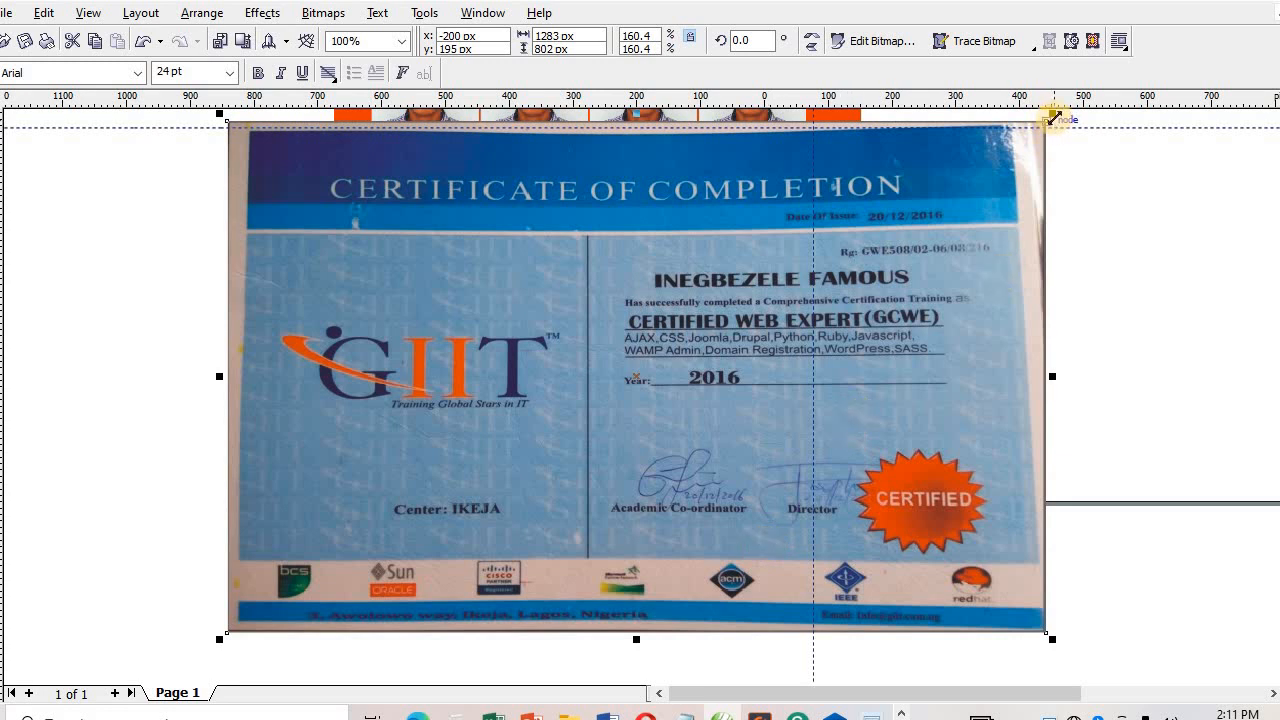
pyautogui.moveTo(1051, 119); pyautogui.dragTo(930, 195)
pyautogui.moveTo(430, 390); pyautogui.dragTo(238, 494)
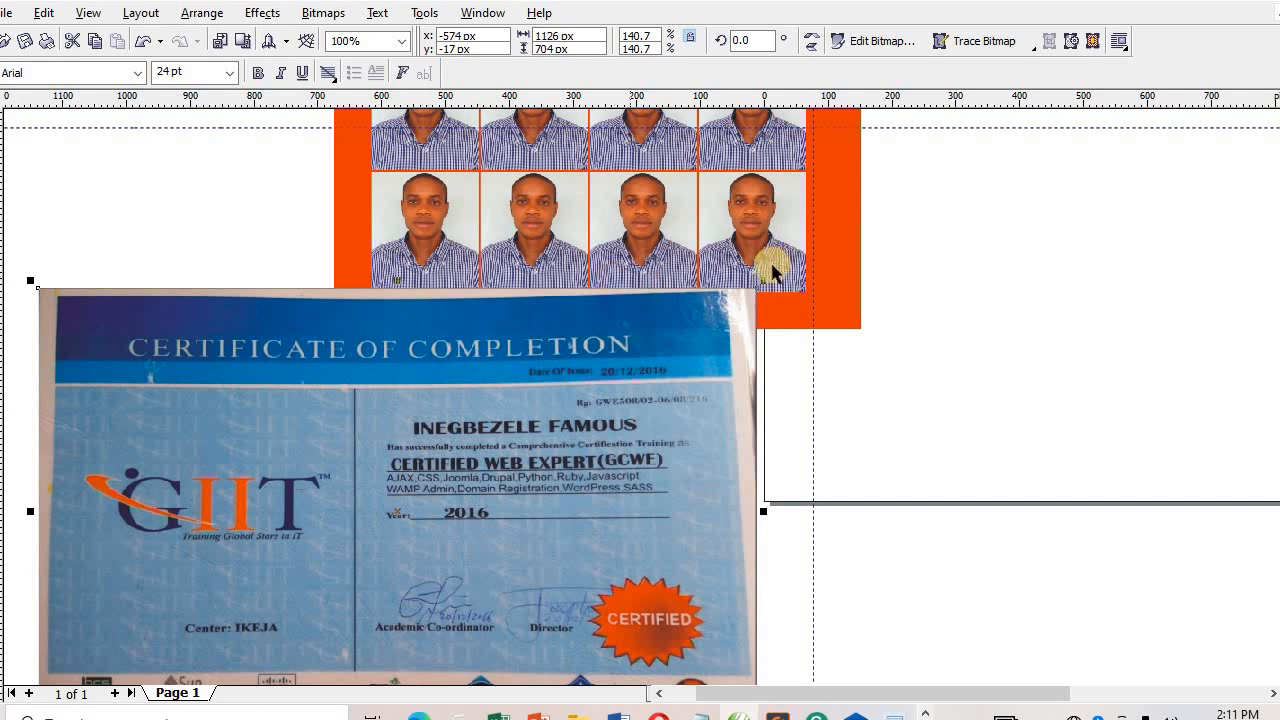
pyautogui.moveTo(763, 280); pyautogui.dragTo(512, 437)
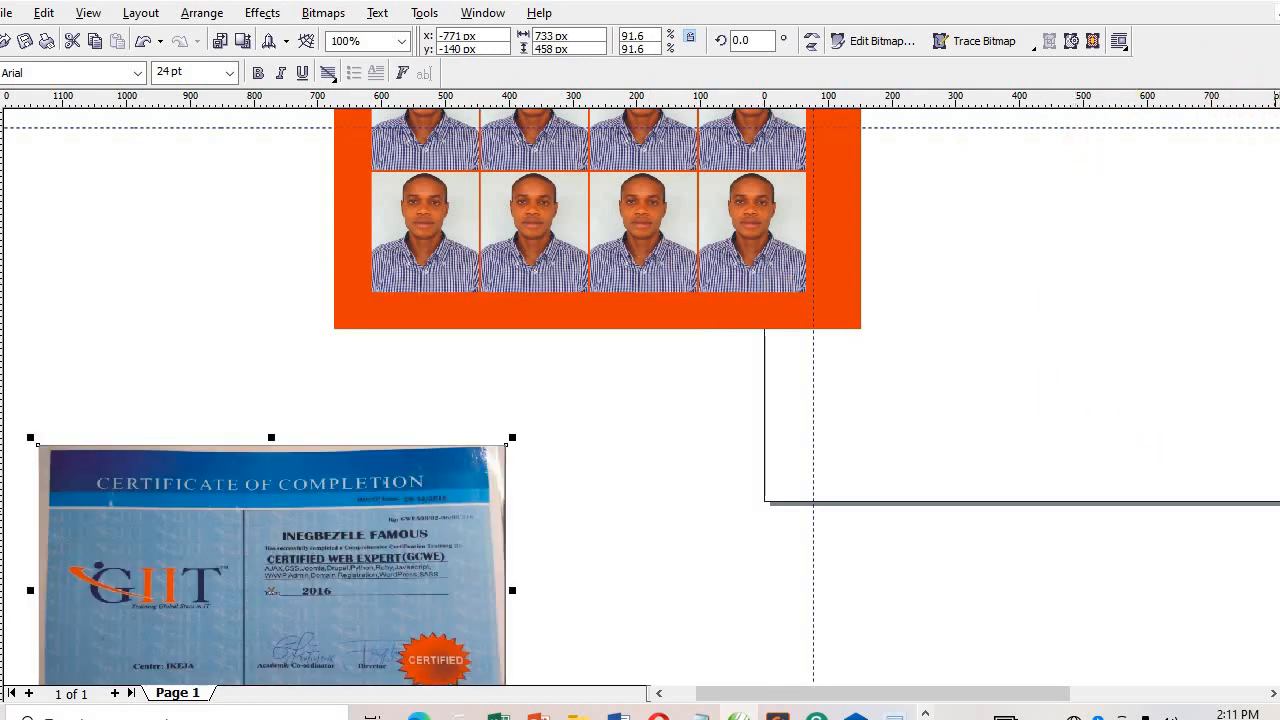
# Select the whole orange photo sheet and move it left, completely clear of the page.
pyautogui.scroll(2, 640, 400)
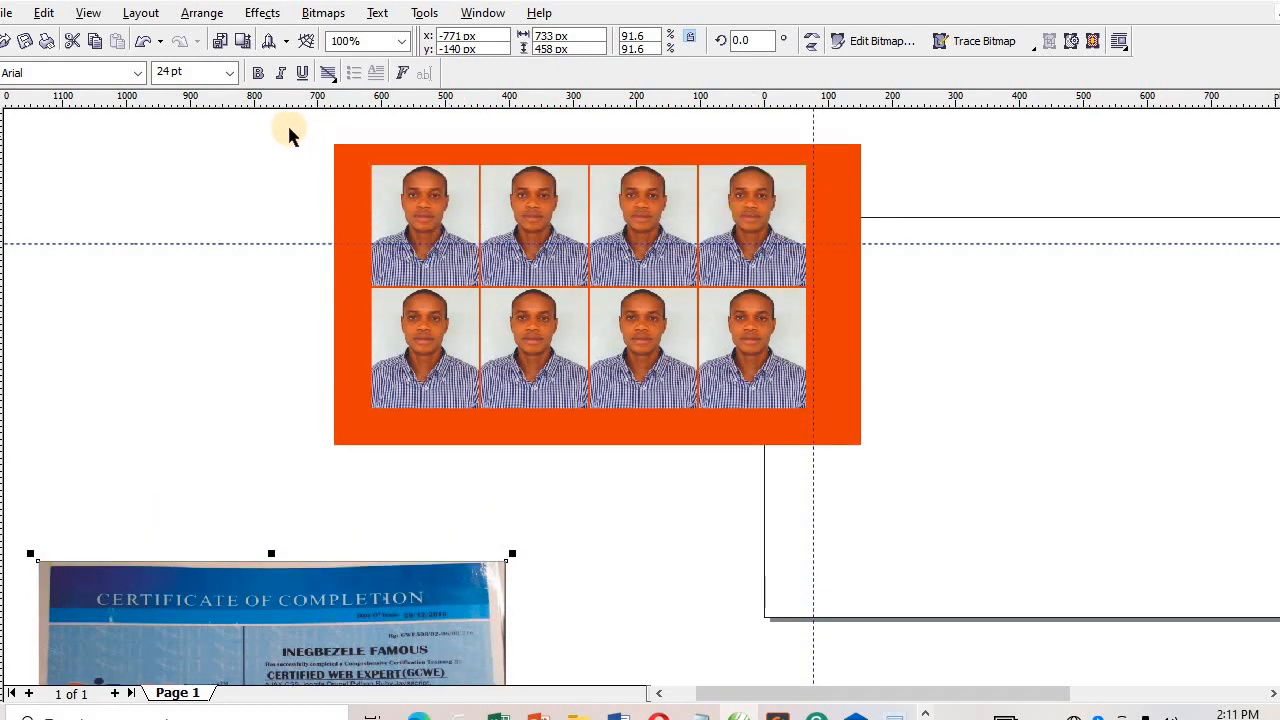
pyautogui.moveTo(289, 128); pyautogui.dragTo(954, 496)
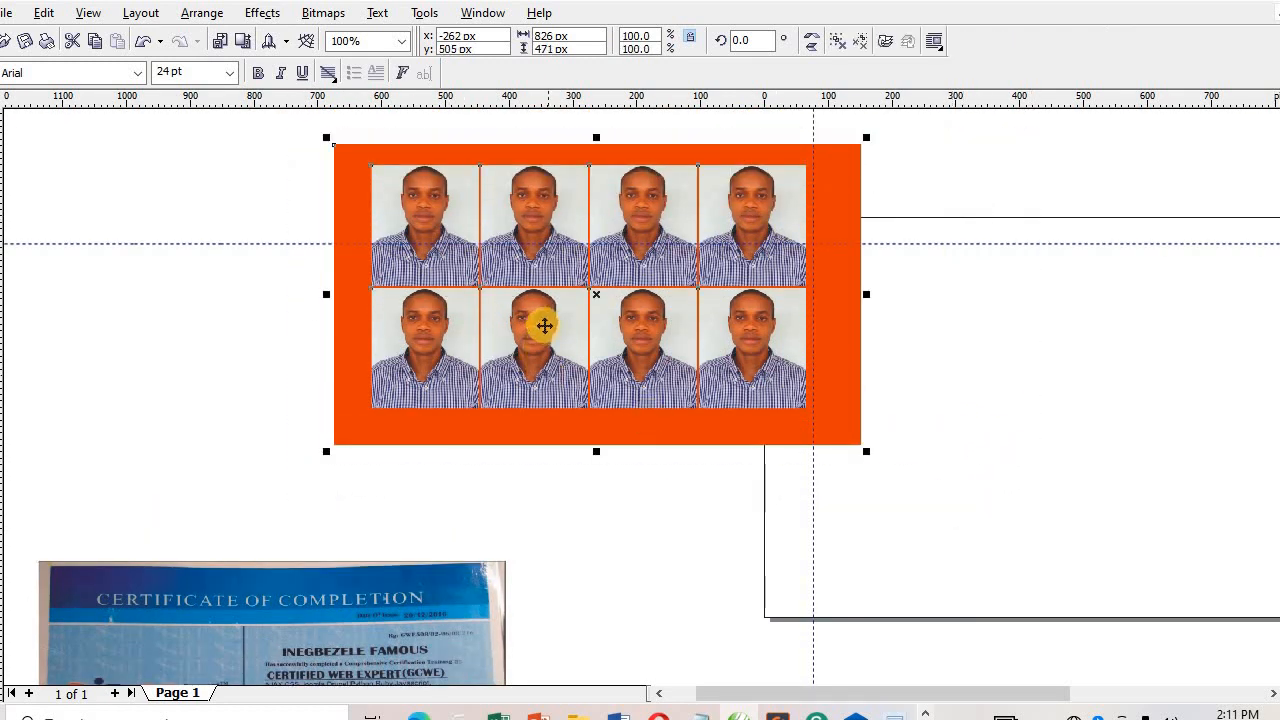
pyautogui.moveTo(590, 300); pyautogui.dragTo(414, 367)
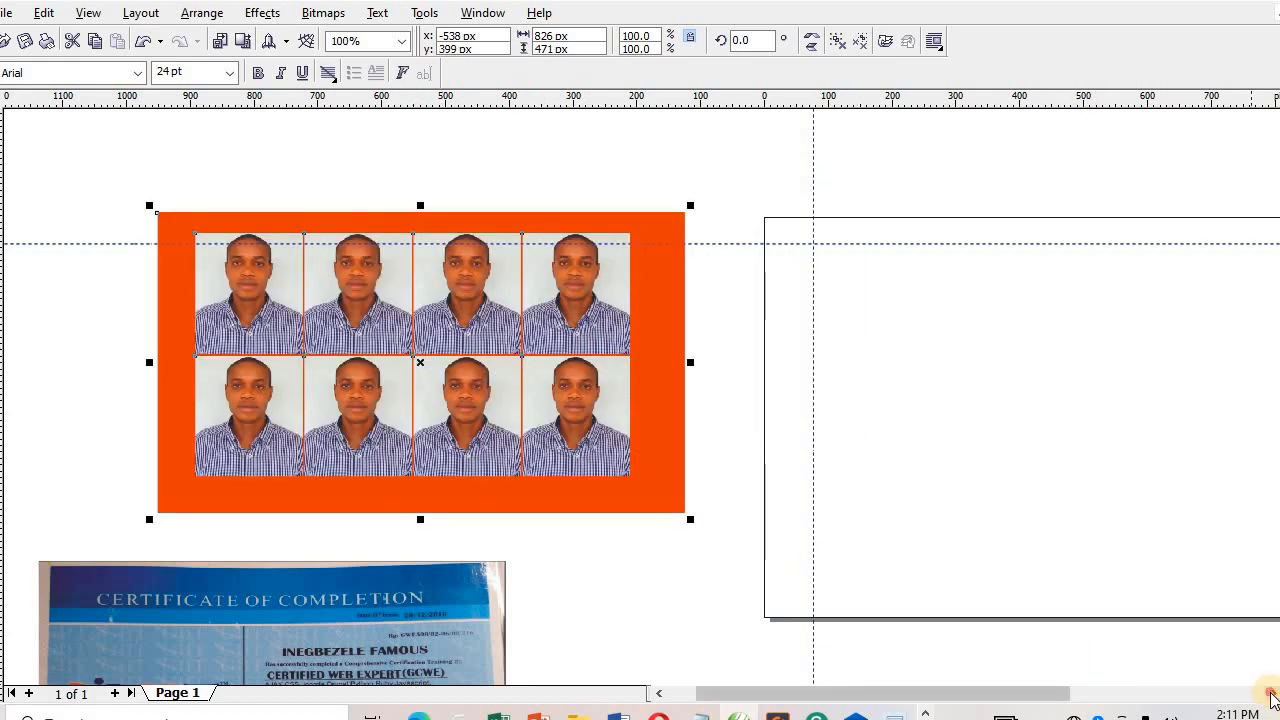
pyautogui.click(1273, 693)
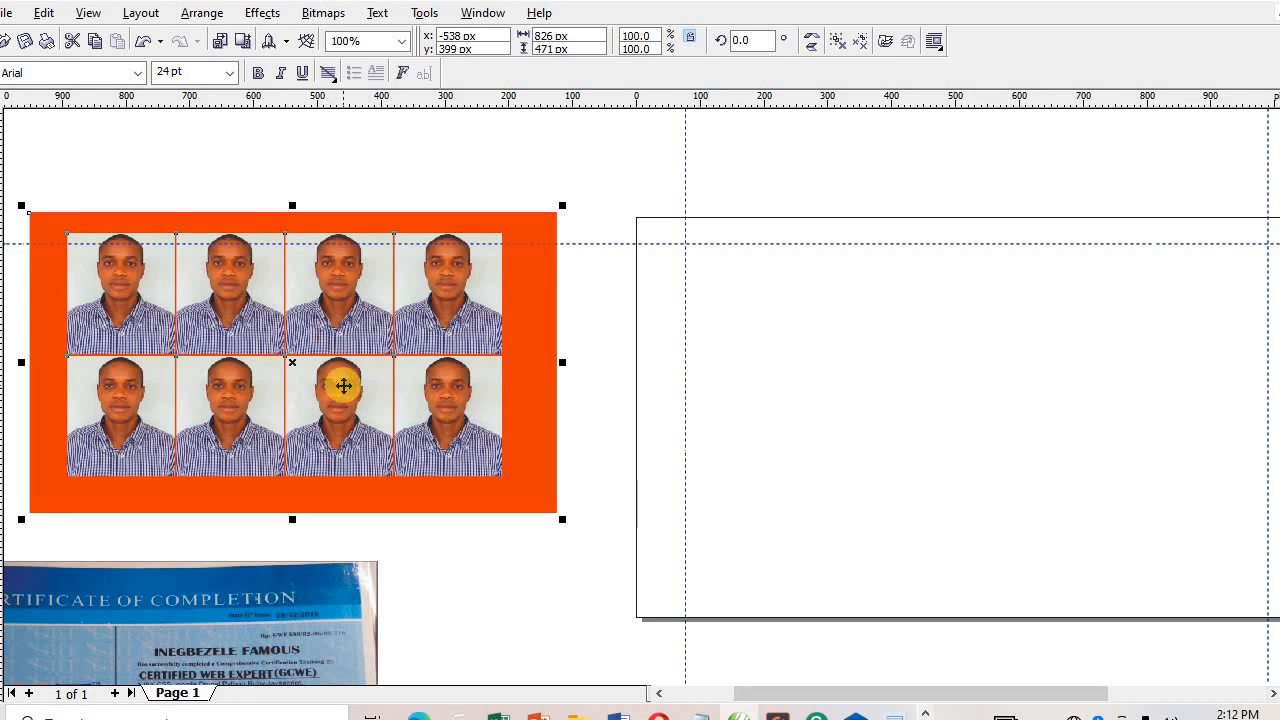
pyautogui.click(597, 137)
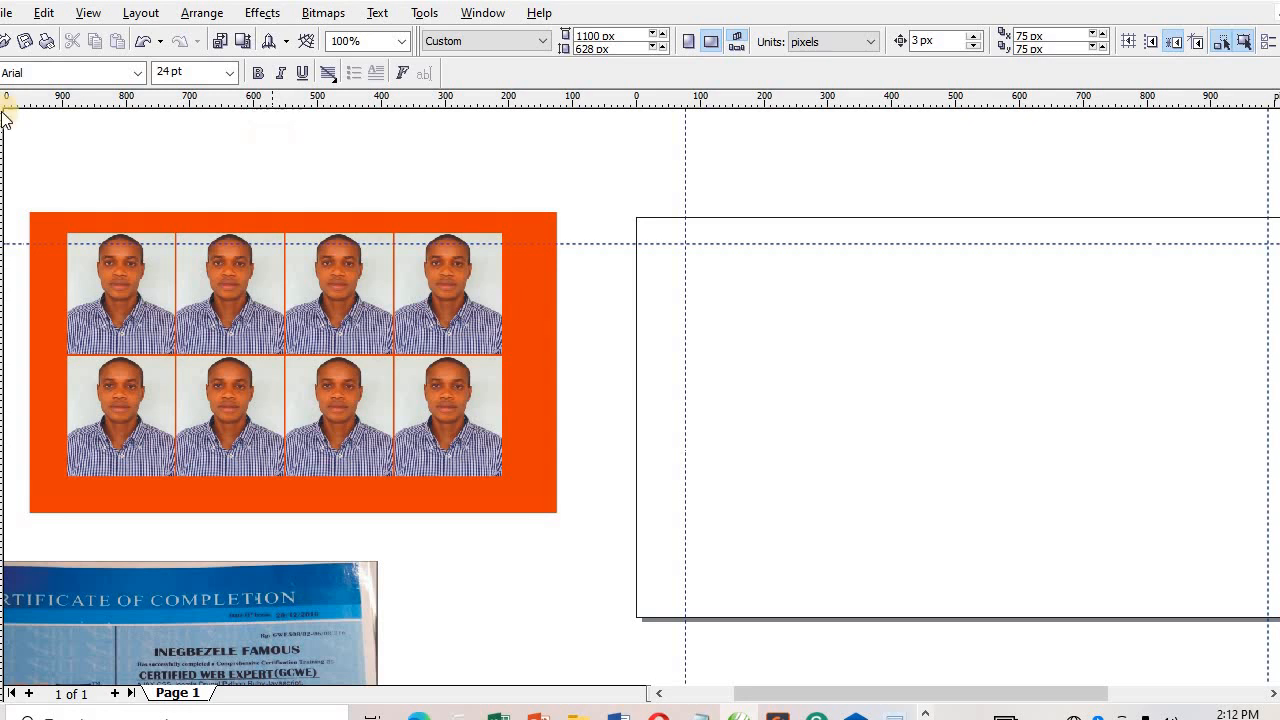
# Copy the orange photo sheet into a new document and place the copy at the upper left outside the page.
pyautogui.moveTo(86, 458); pyautogui.dragTo(614, 523)
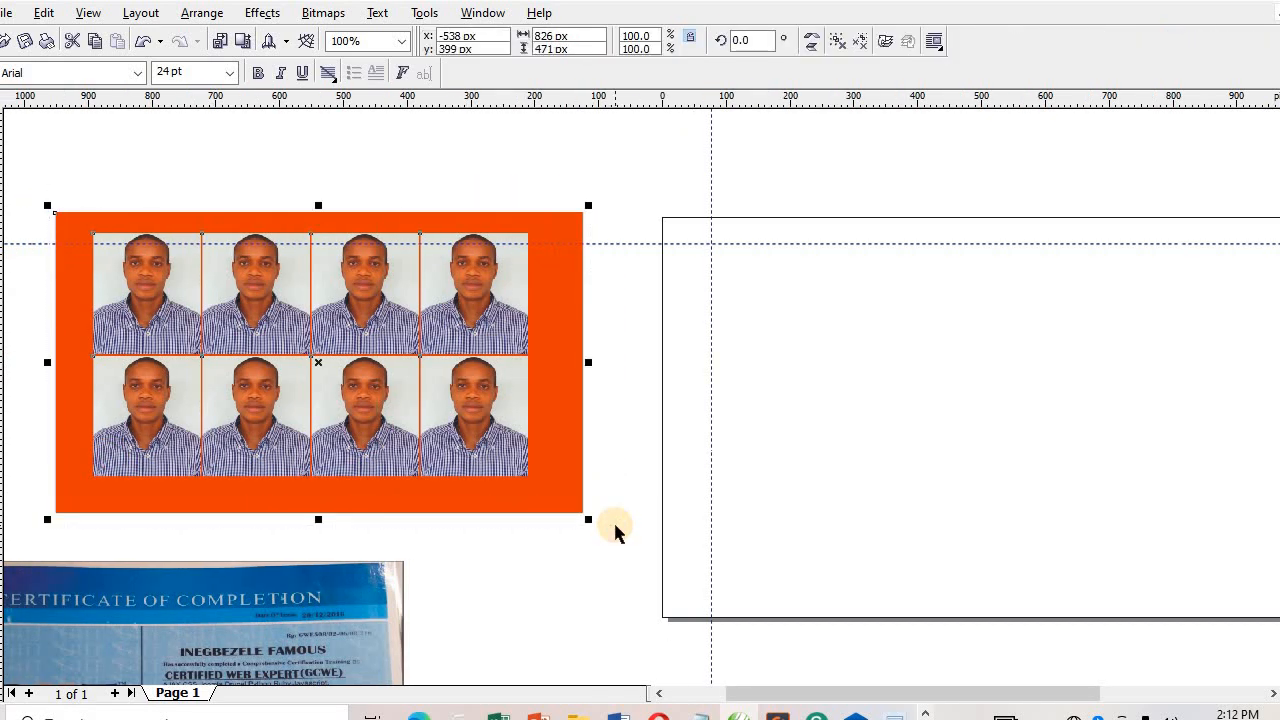
pyautogui.hotkey('ctrl', 'c')
pyautogui.click(621, 504)
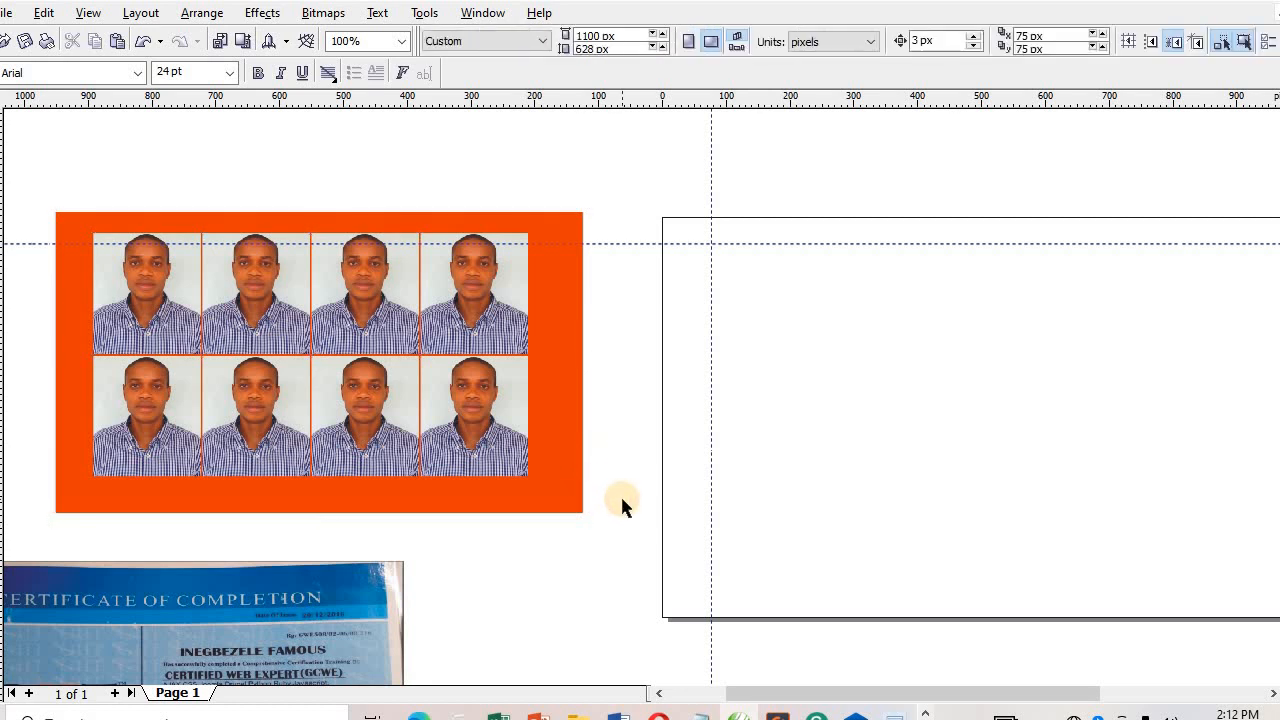
pyautogui.hotkey('ctrl', 'n')
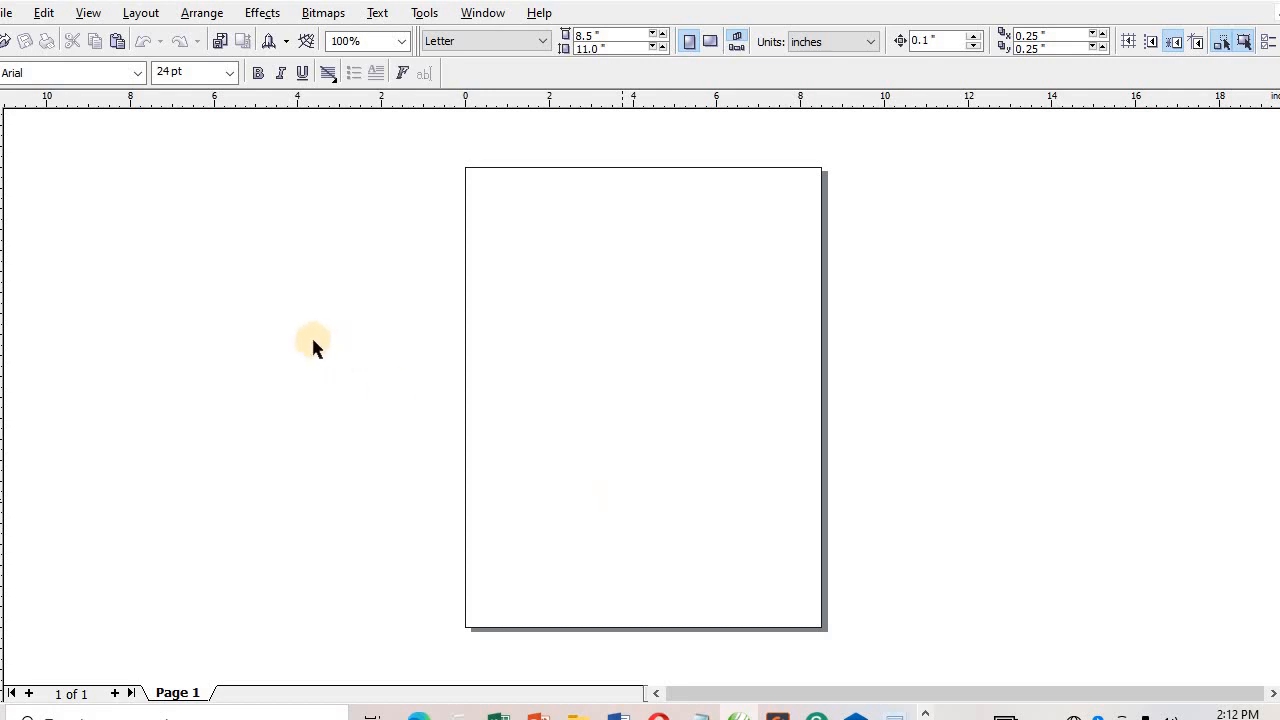
pyautogui.hotkey('ctrl', 'v')
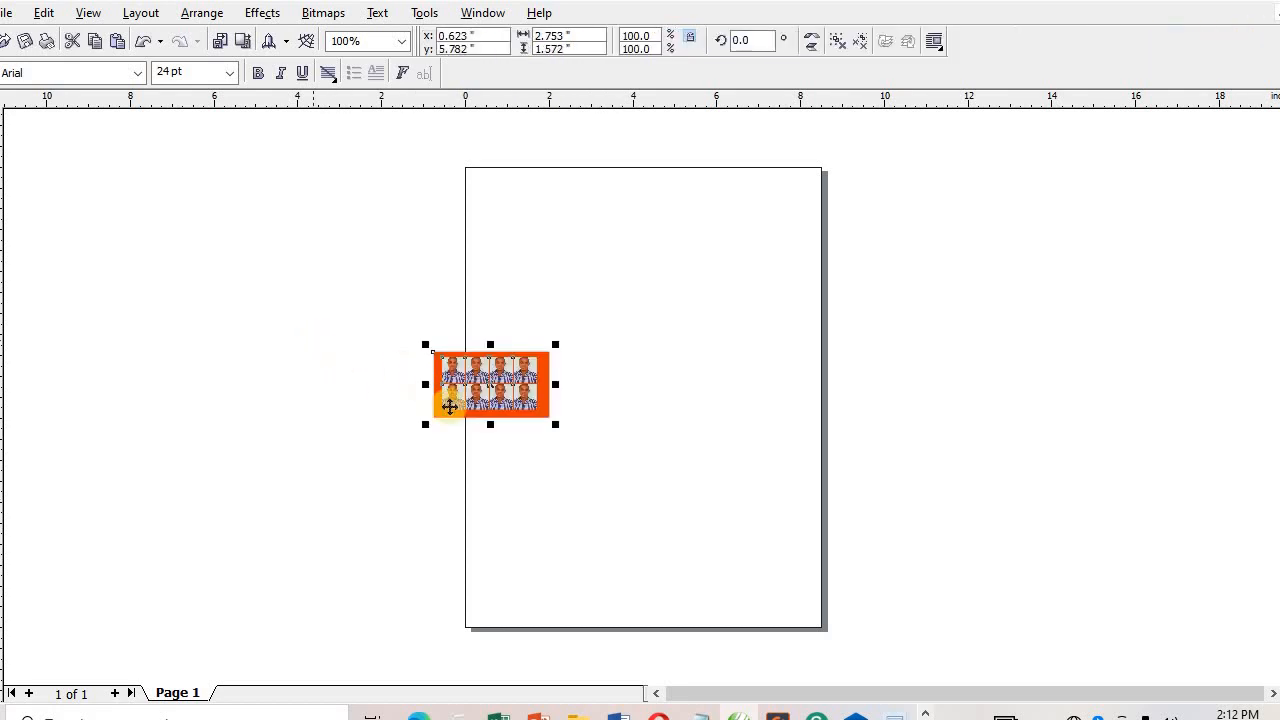
pyautogui.moveTo(509, 386); pyautogui.dragTo(195, 240)
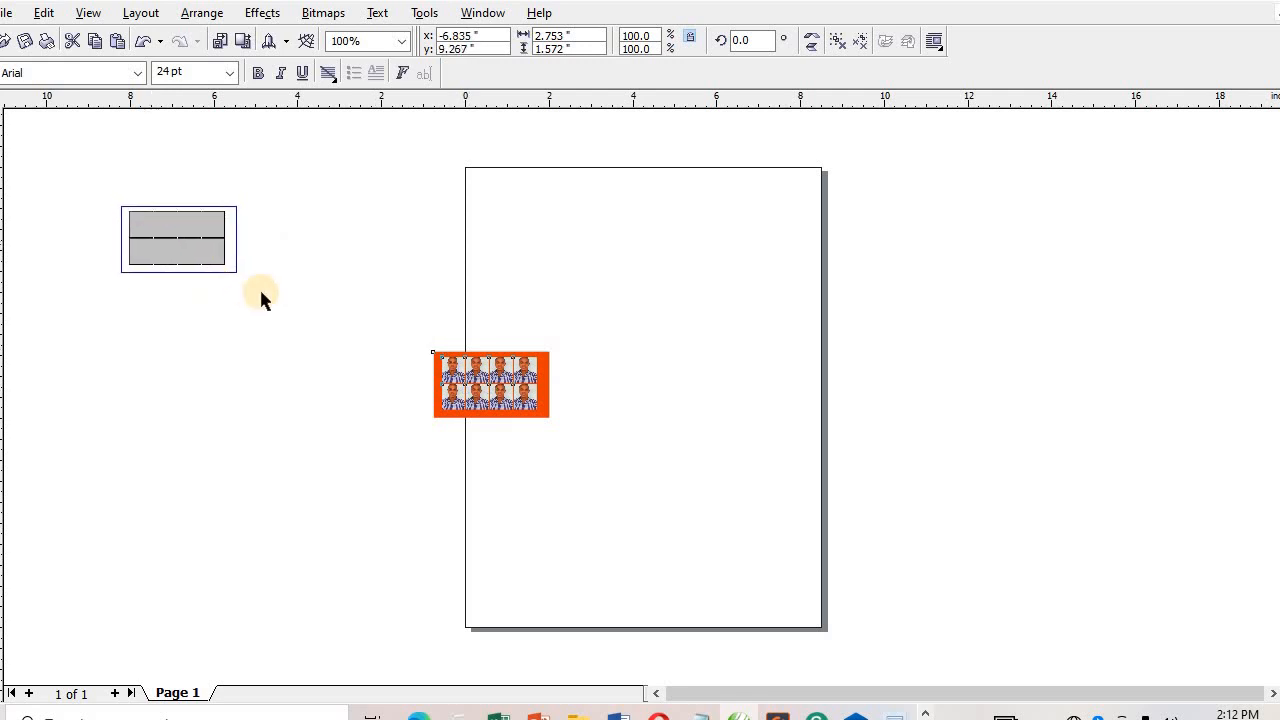
# In Graphic1, move the certificate image up and right against the photo sheet's lower edge, and return to Graphic2.
pyautogui.click(480, 13)
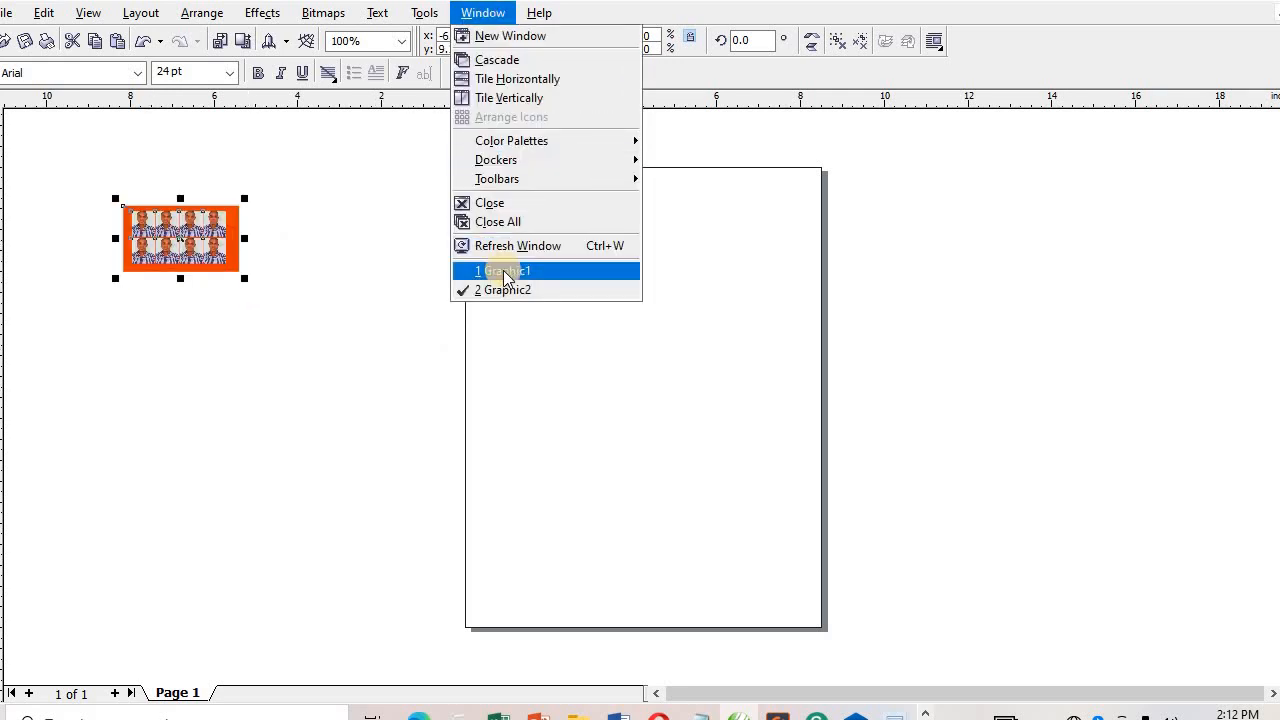
pyautogui.click(503, 270)
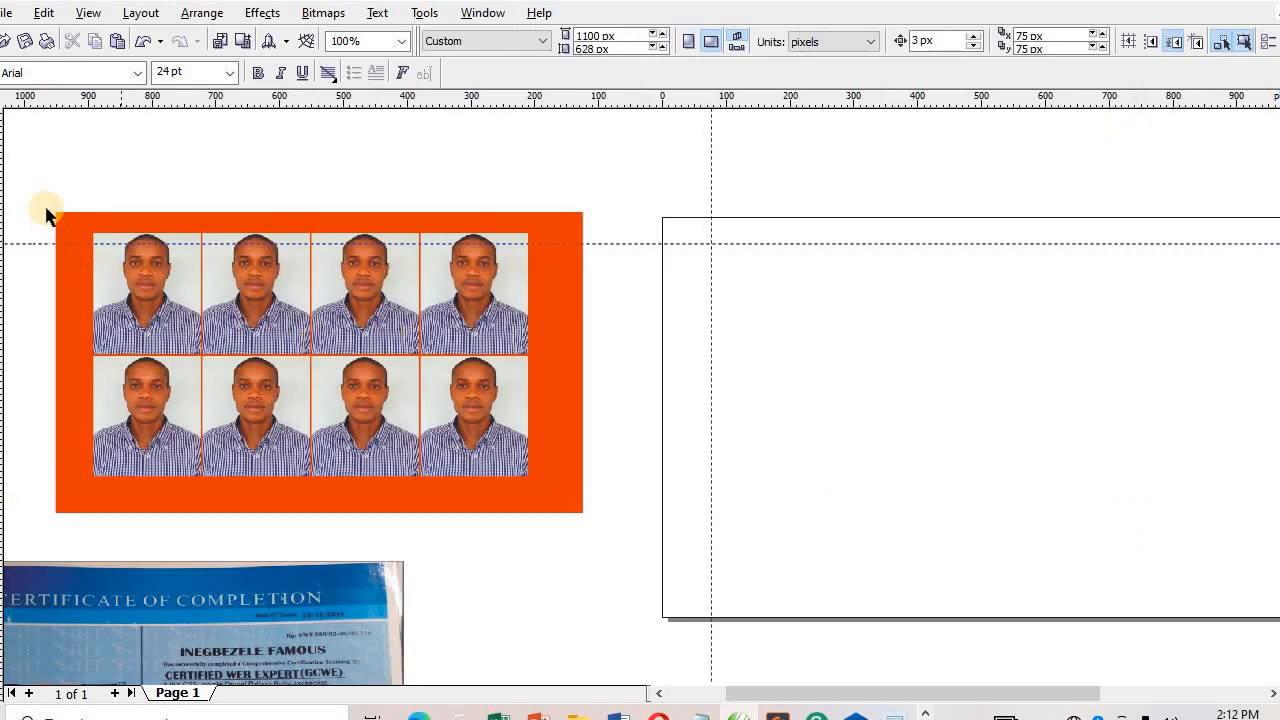
pyautogui.moveTo(145, 618); pyautogui.dragTo(273, 543)
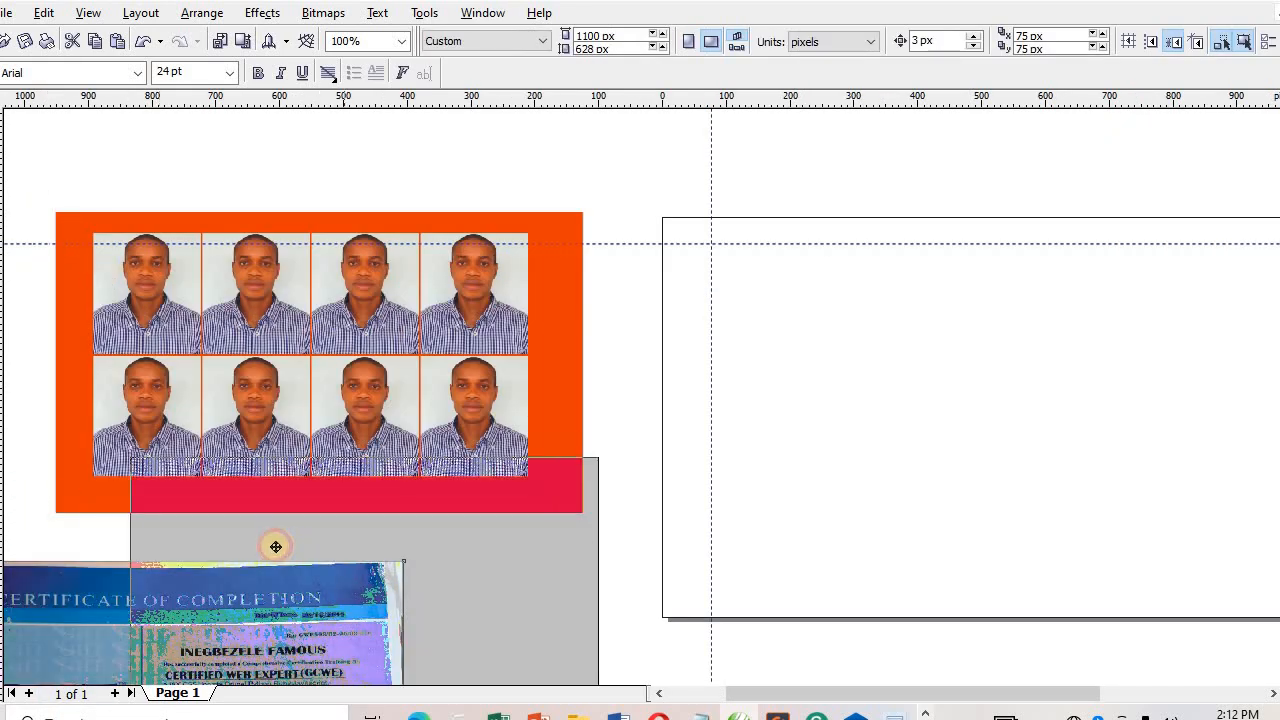
pyautogui.click(482, 12)
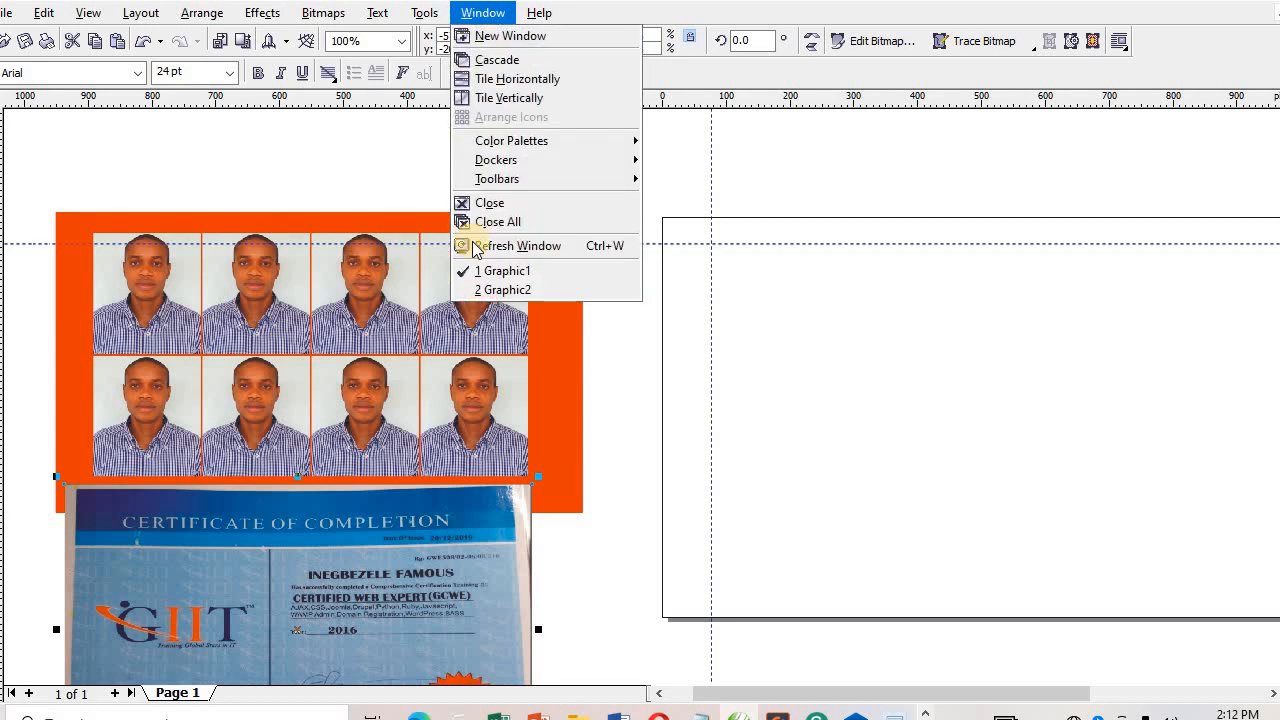
pyautogui.click(490, 289)
# Enlarge the pasted photo sheet to about 7.5 × 4.28 inches and move it further left of the page.
pyautogui.moveTo(77, 172); pyautogui.dragTo(349, 366)
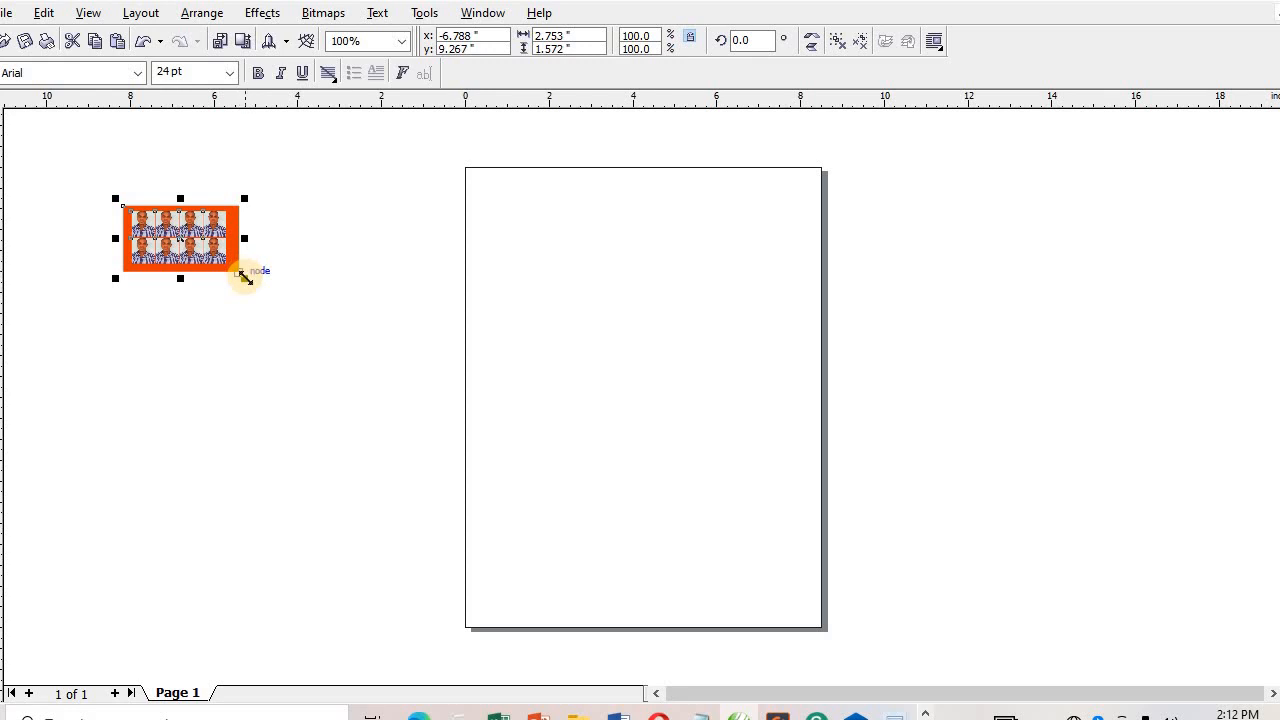
pyautogui.moveTo(246, 274); pyautogui.dragTo(443, 477)
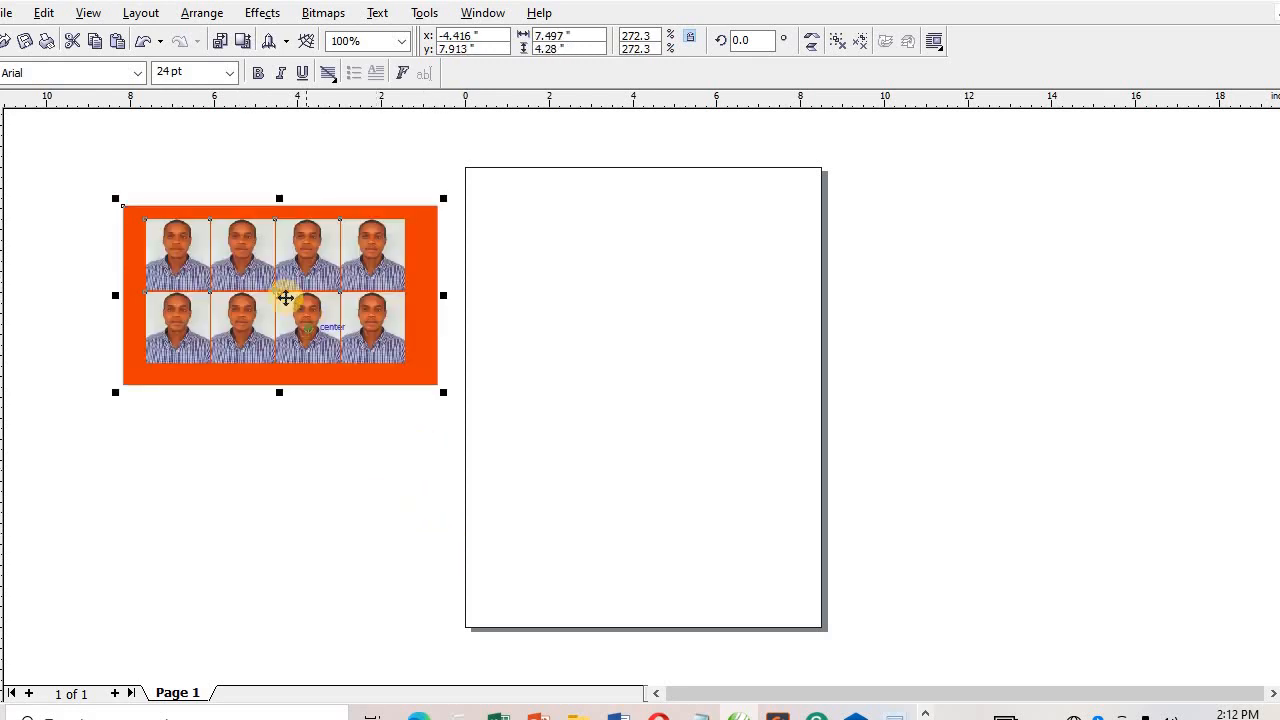
pyautogui.moveTo(286, 294); pyautogui.dragTo(209, 290)
pyautogui.click(349, 527)
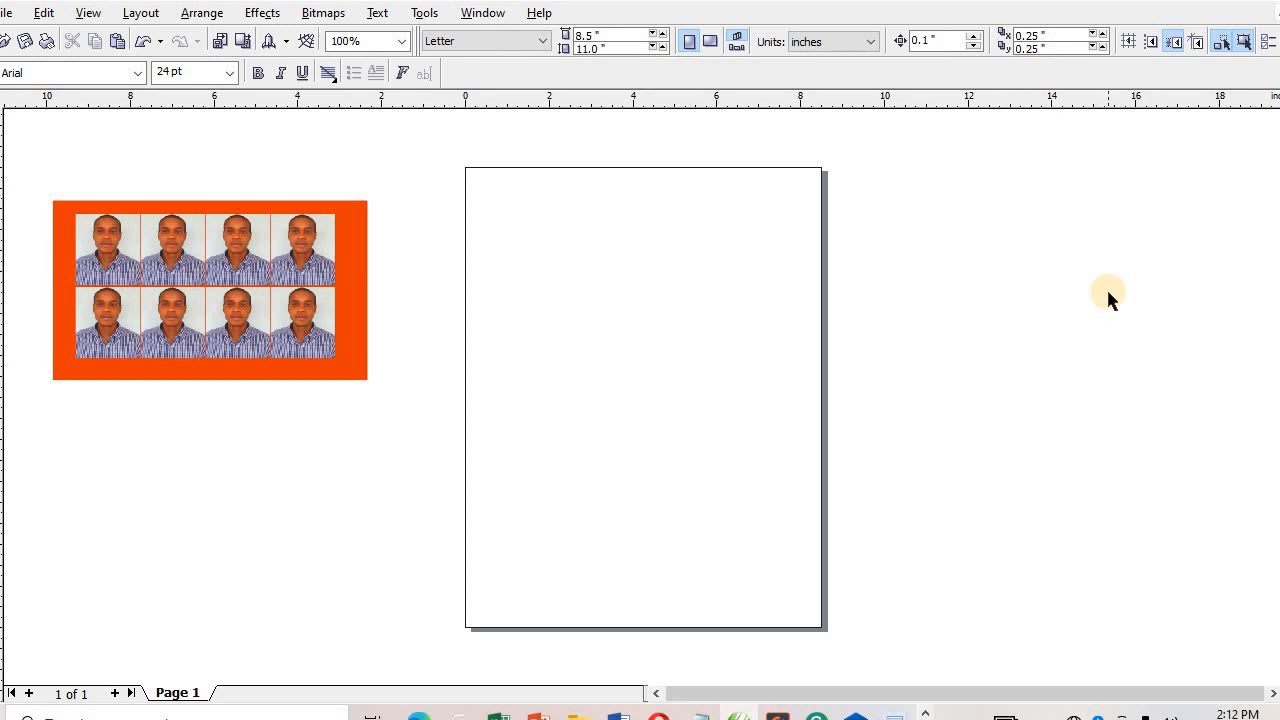
# Set the new document's units to pixels and the nudge offset to 5 px.
pyautogui.click(863, 44)
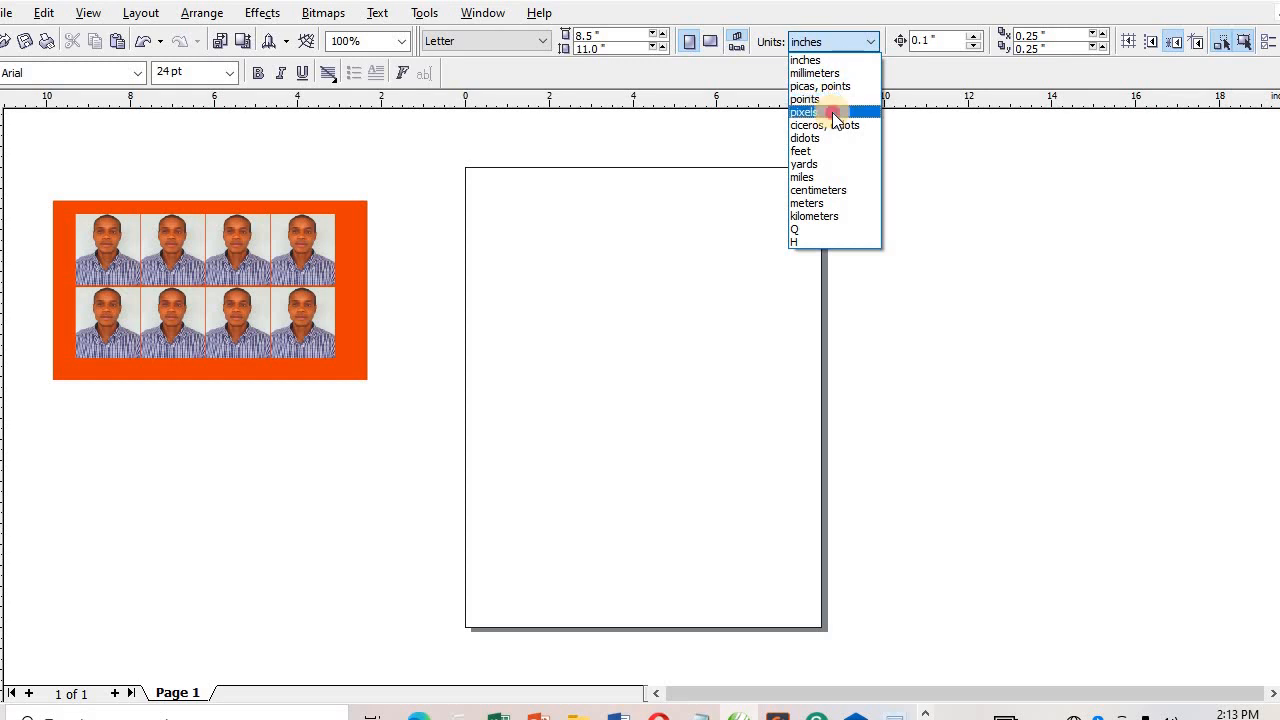
pyautogui.click(832, 112)
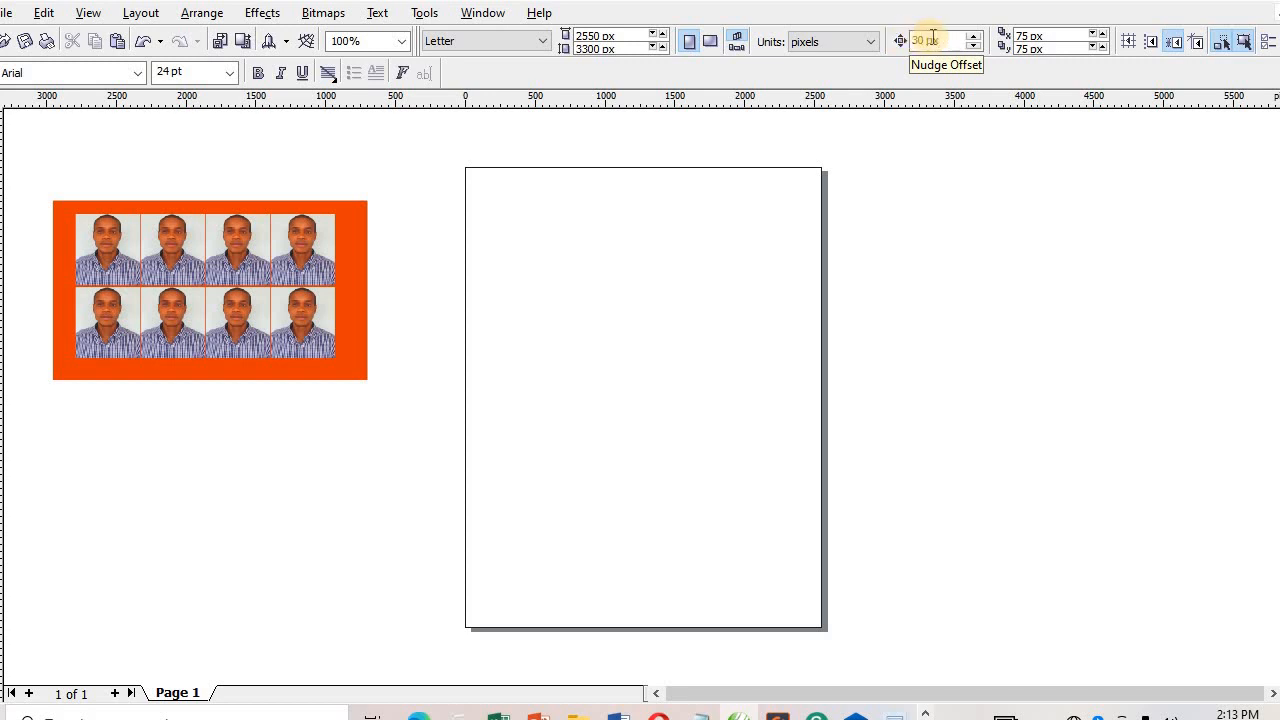
pyautogui.moveTo(951, 40); pyautogui.dragTo(910, 44)
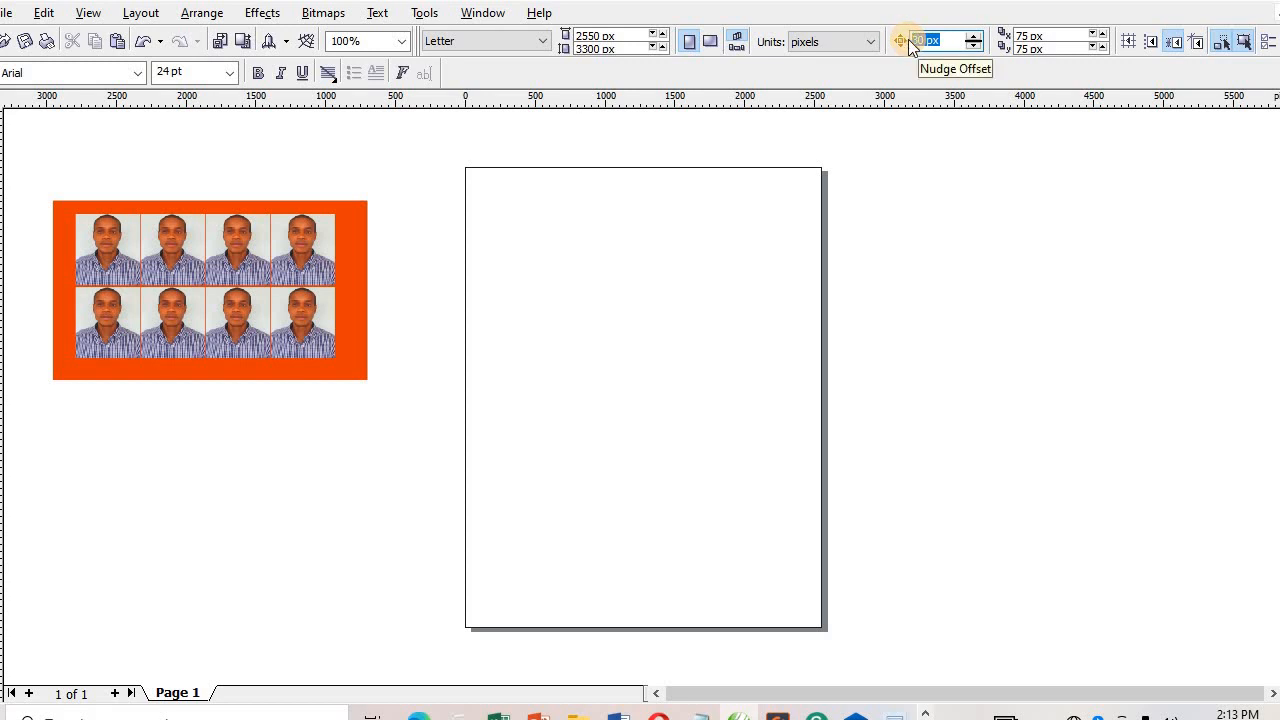
pyautogui.write('5')
pyautogui.press('Return')
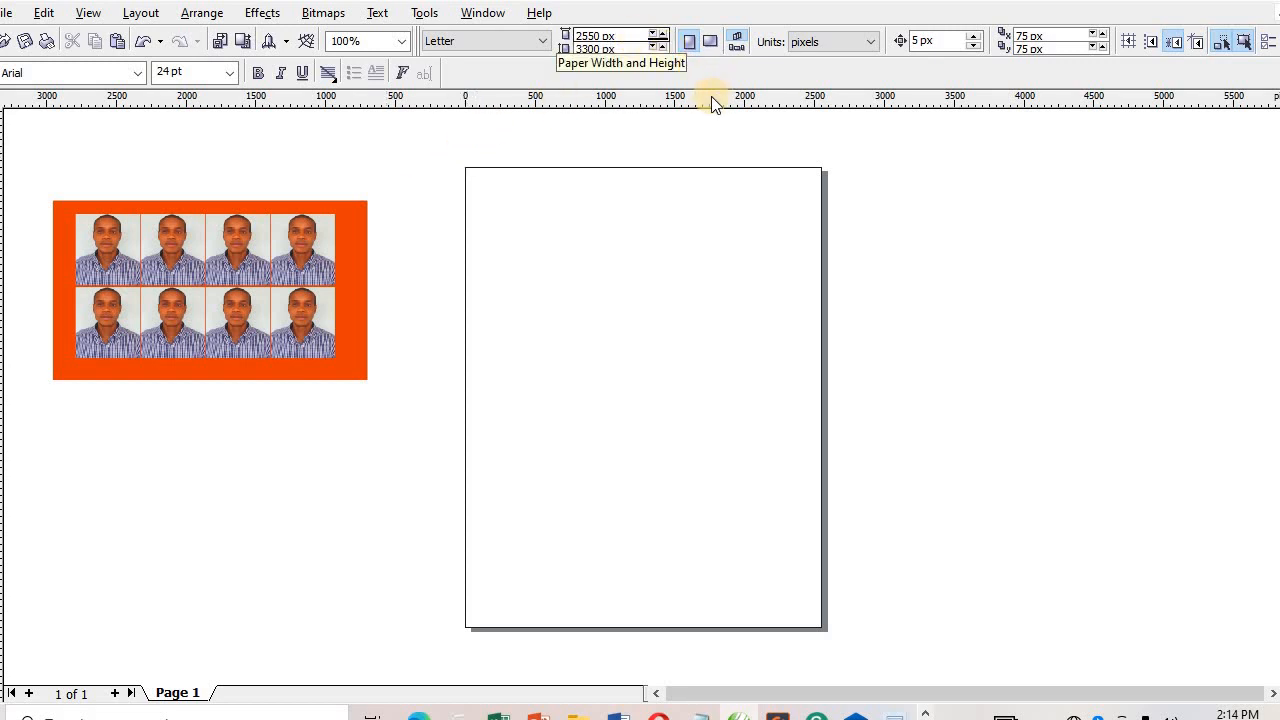
# Set the page size to 1100 px wide and 628 px high.
pyautogui.click(628, 30)
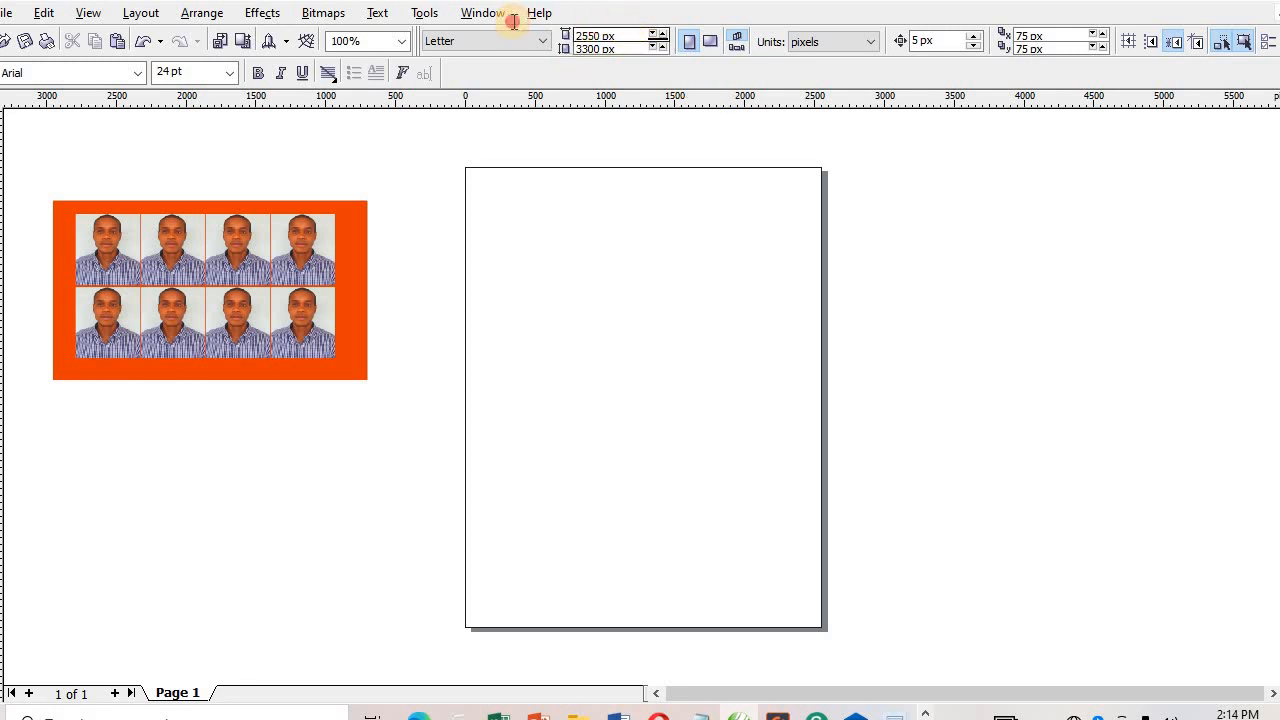
pyautogui.write('1')
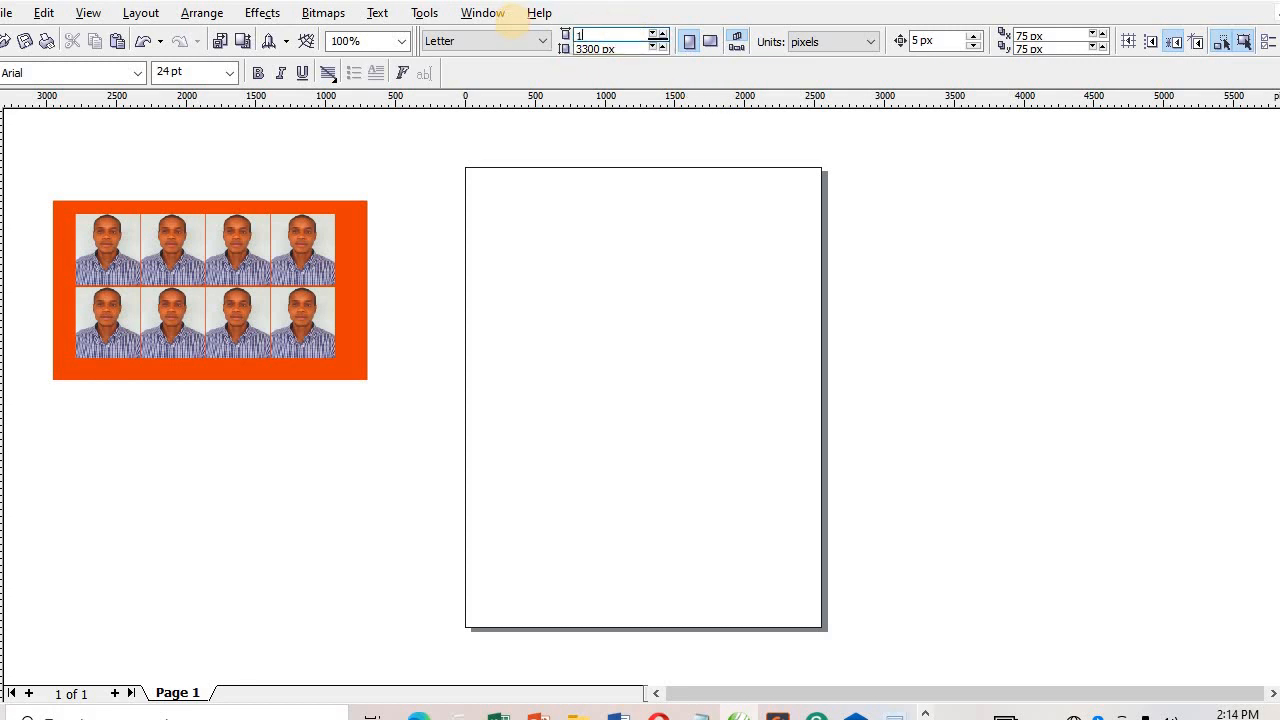
pyautogui.write('100')
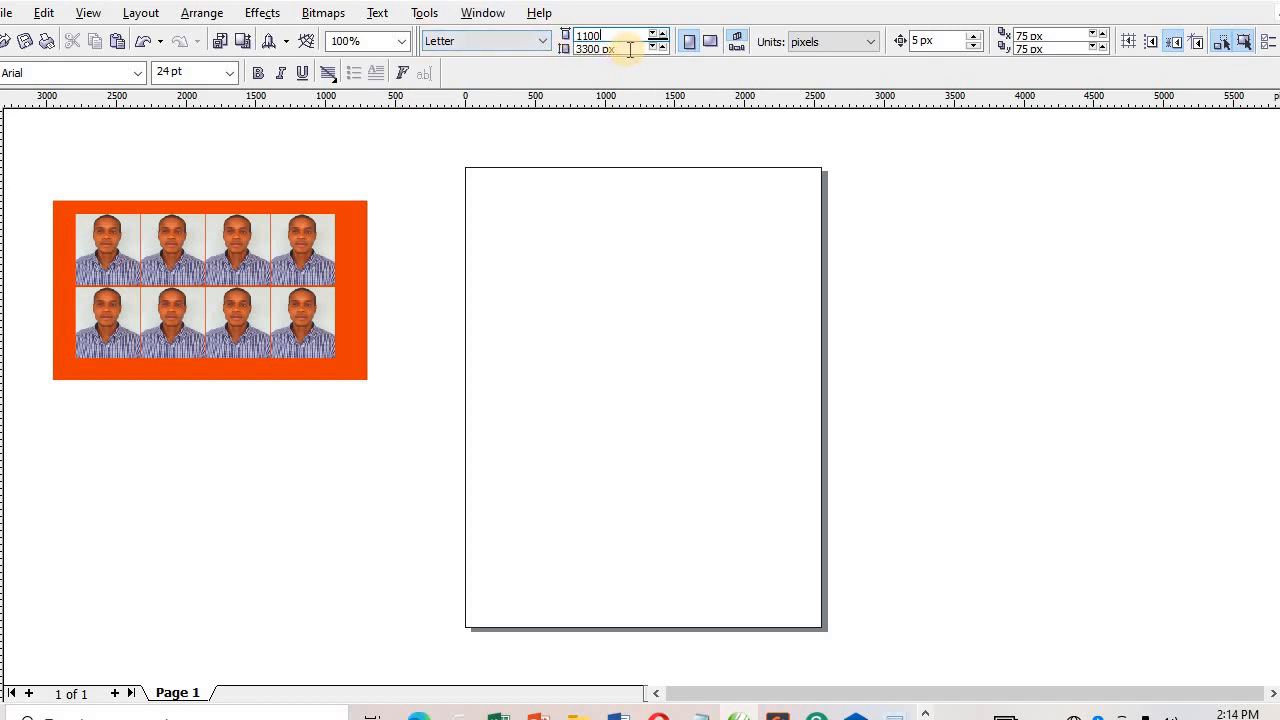
pyautogui.press('Tab')
pyautogui.write('6')
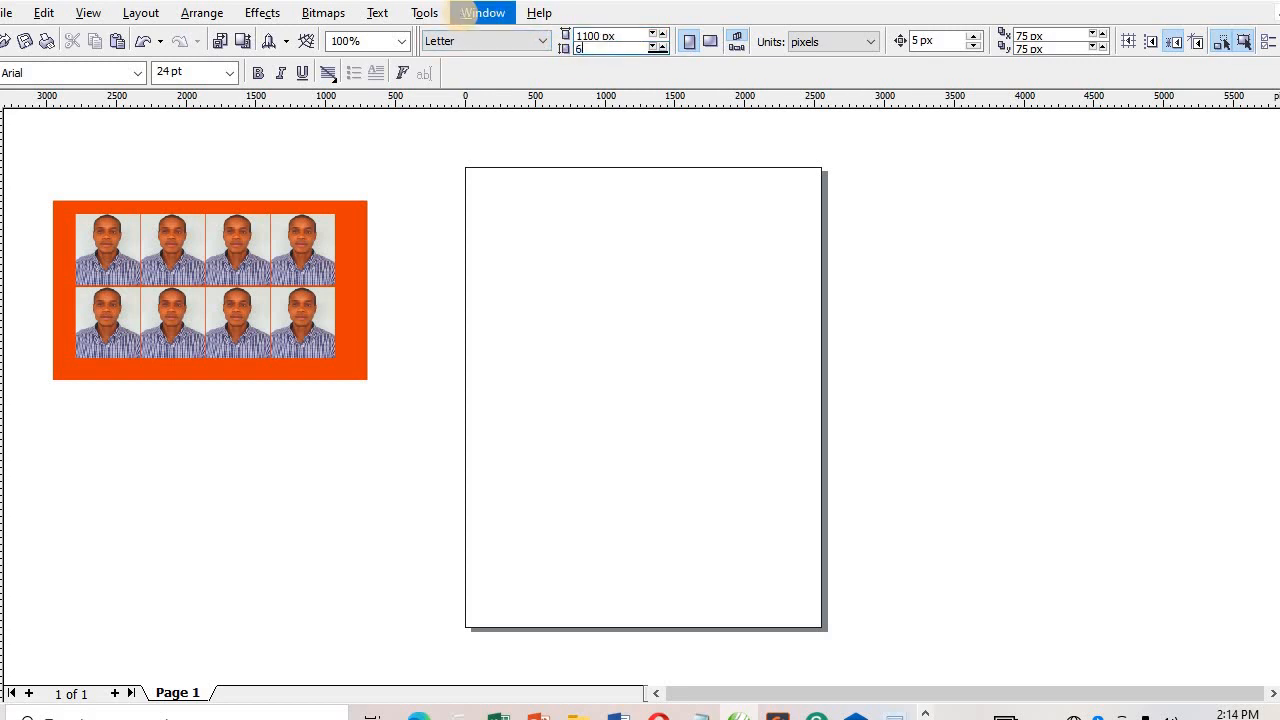
pyautogui.write('28')
pyautogui.press('Return')
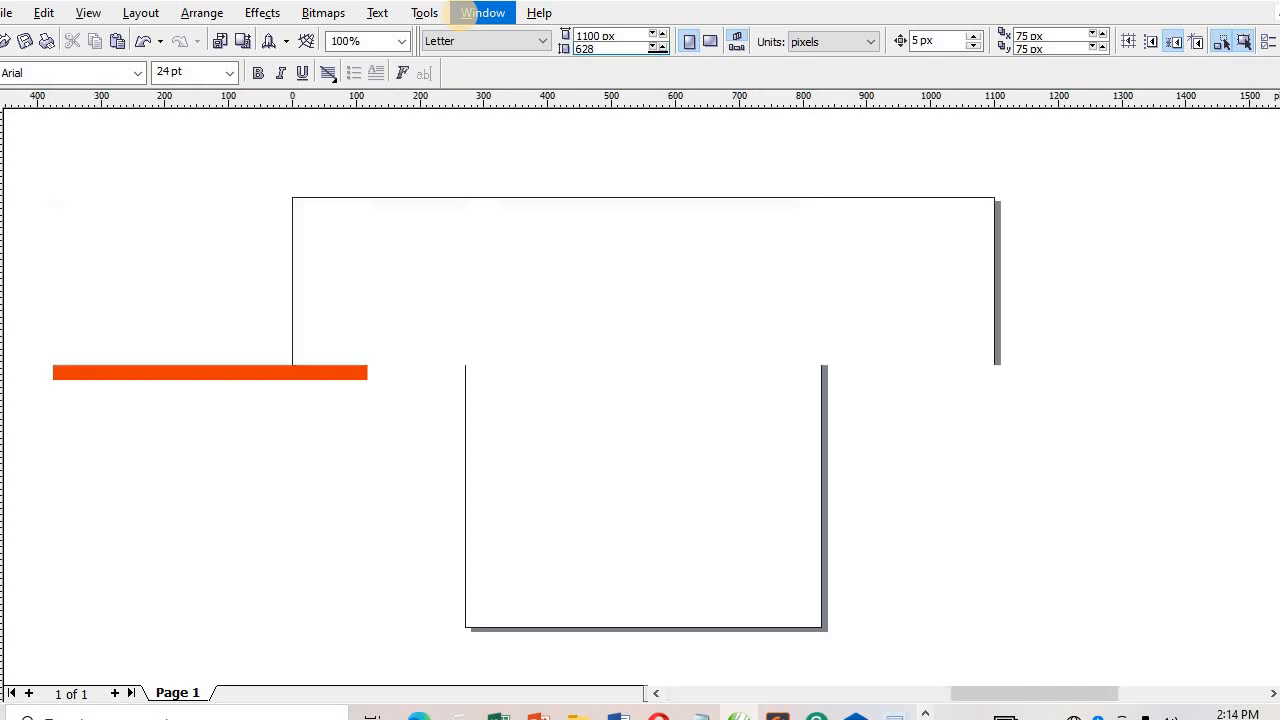
pyautogui.click(655, 693)
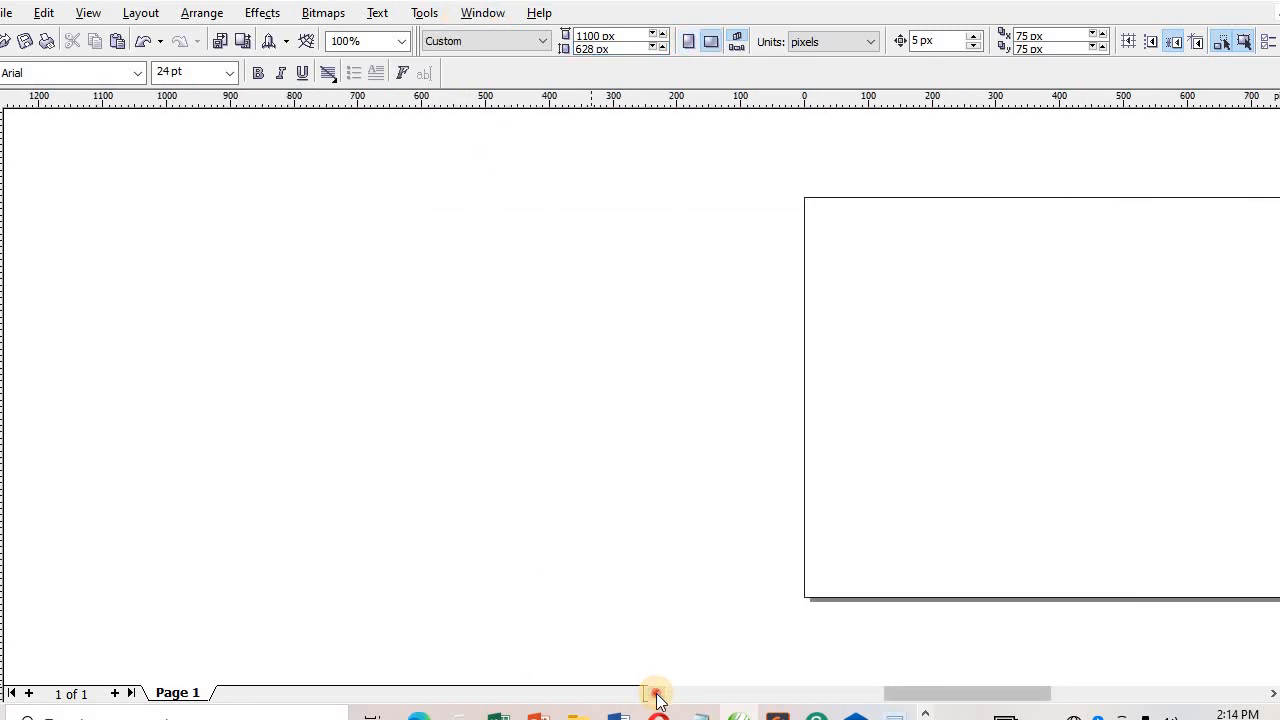
pyautogui.click(656, 694)
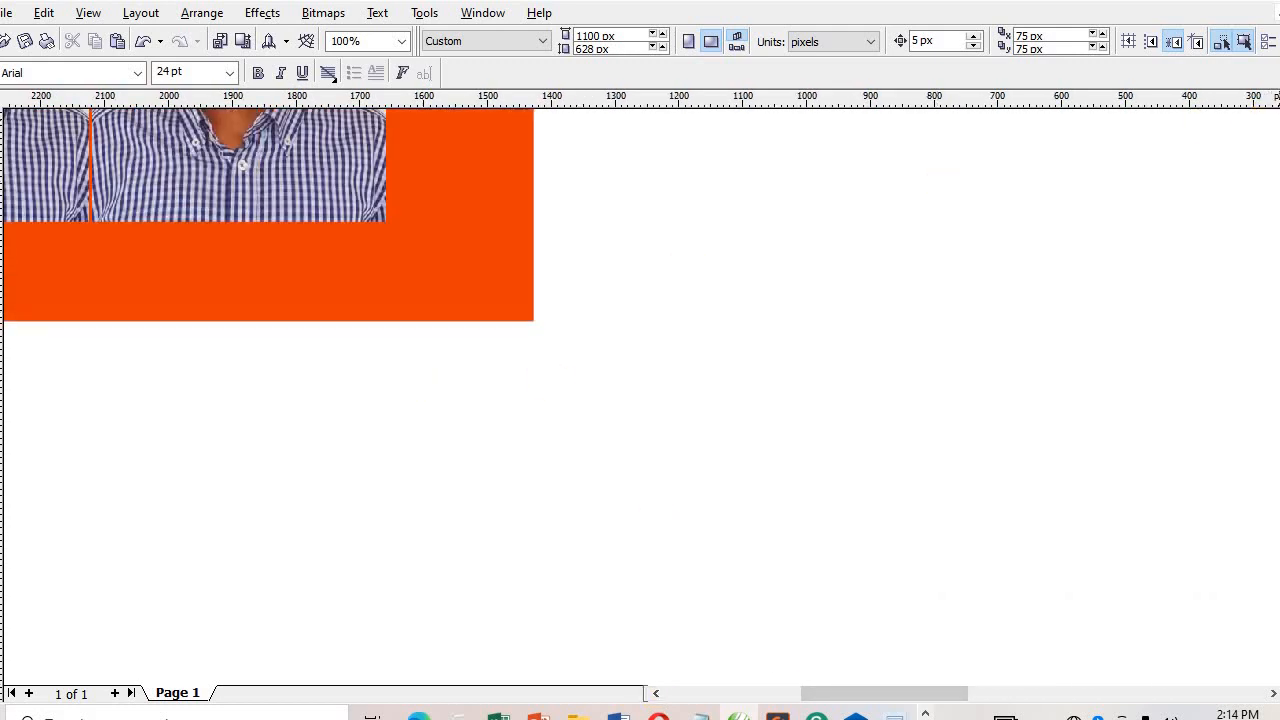
# Shrink the whole photo sheet proportionally to about 1161 × 663 px and move it down and right towards the page.
pyautogui.scroll(7, 829, 413)
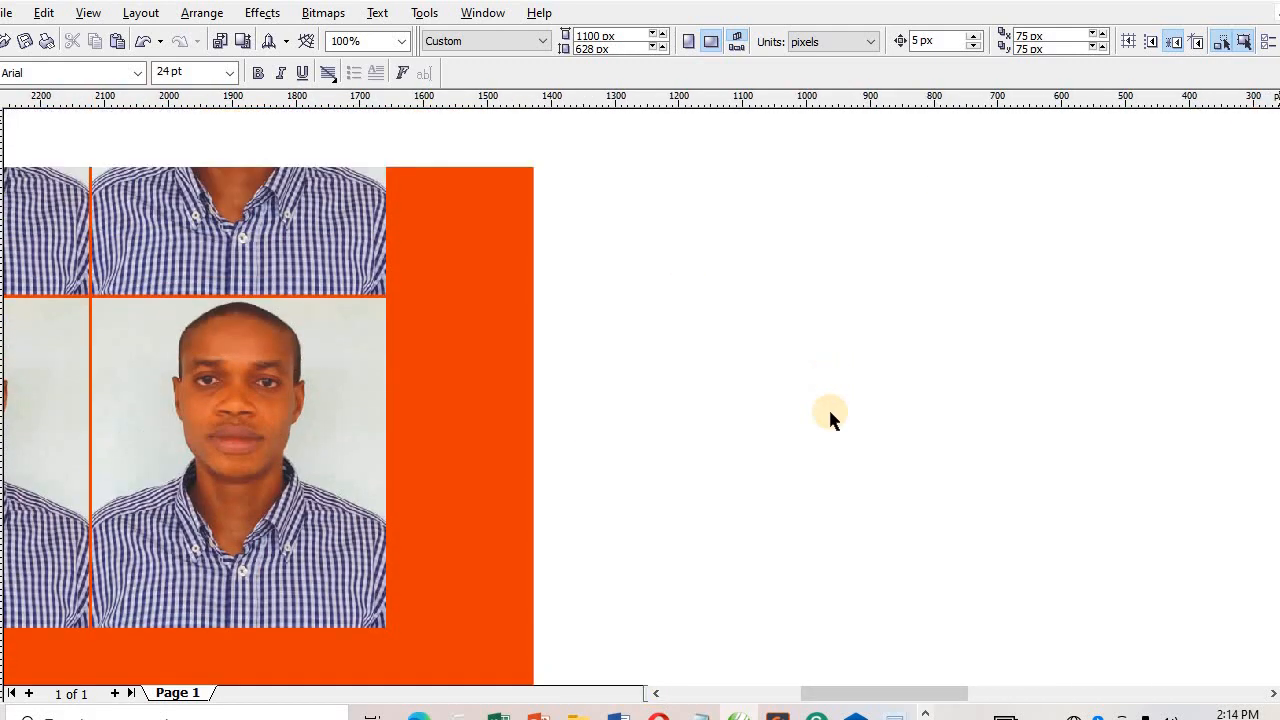
pyautogui.moveTo(818, 698); pyautogui.dragTo(634, 666)
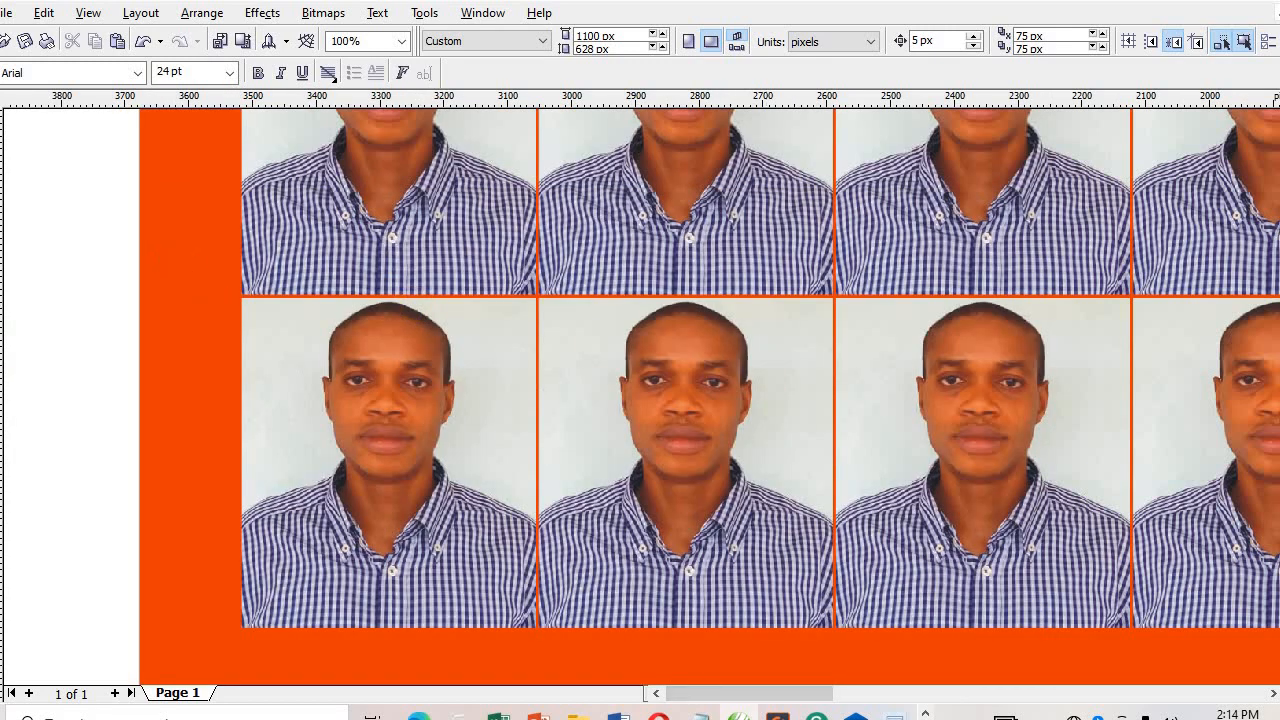
pyautogui.press('F5')
pyautogui.press('z')
pyautogui.rightClick(280, 274)
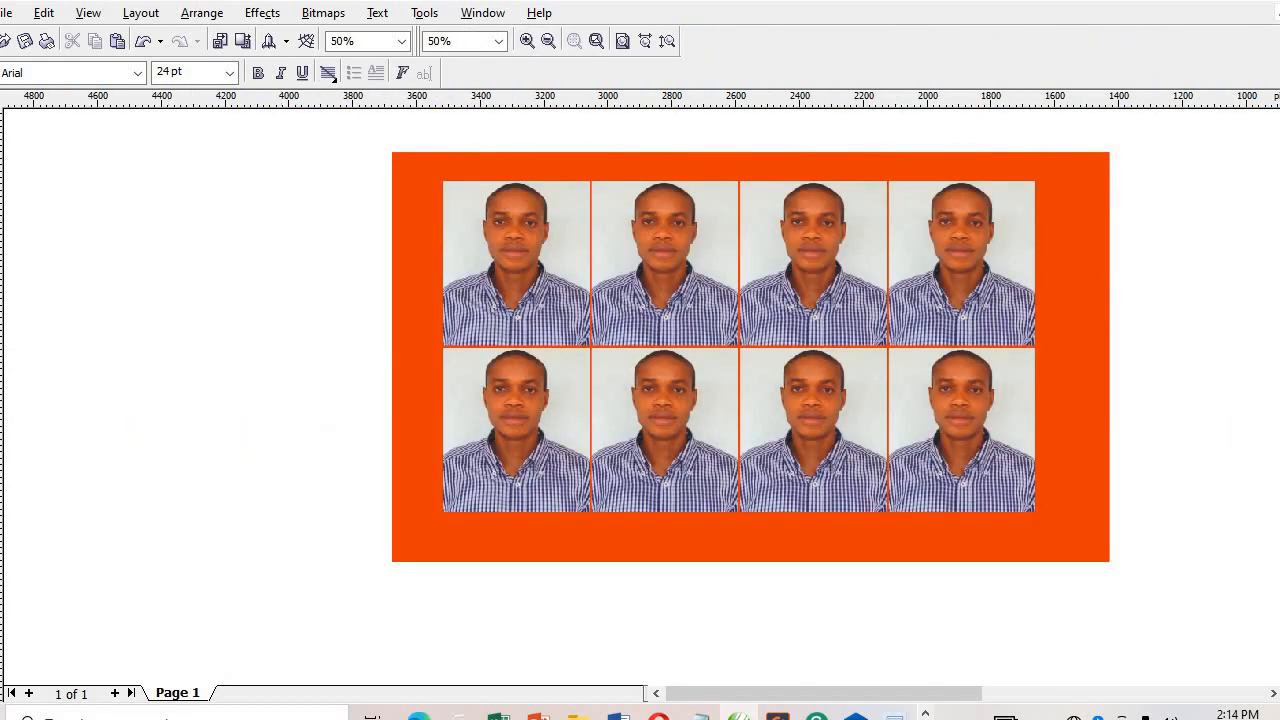
pyautogui.press('space')
pyautogui.moveTo(355, 137); pyautogui.dragTo(1057, 528)
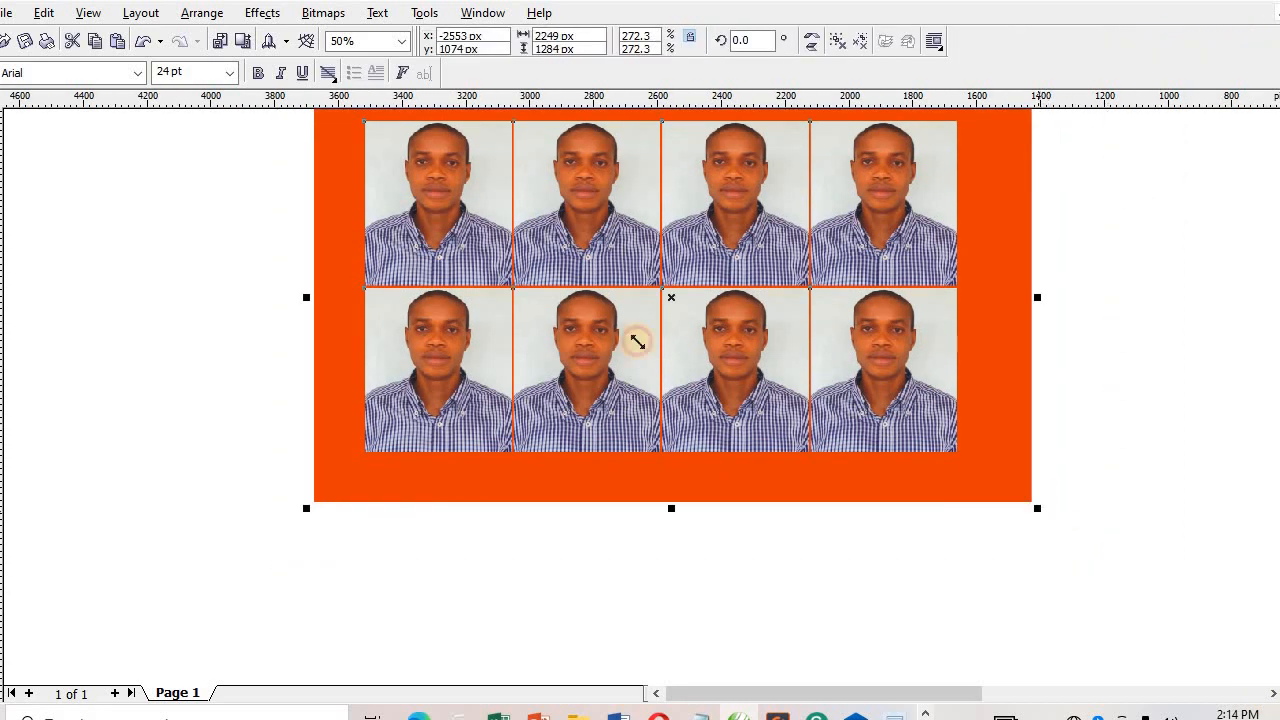
pyautogui.moveTo(637, 342); pyautogui.dragTo(503, 211)
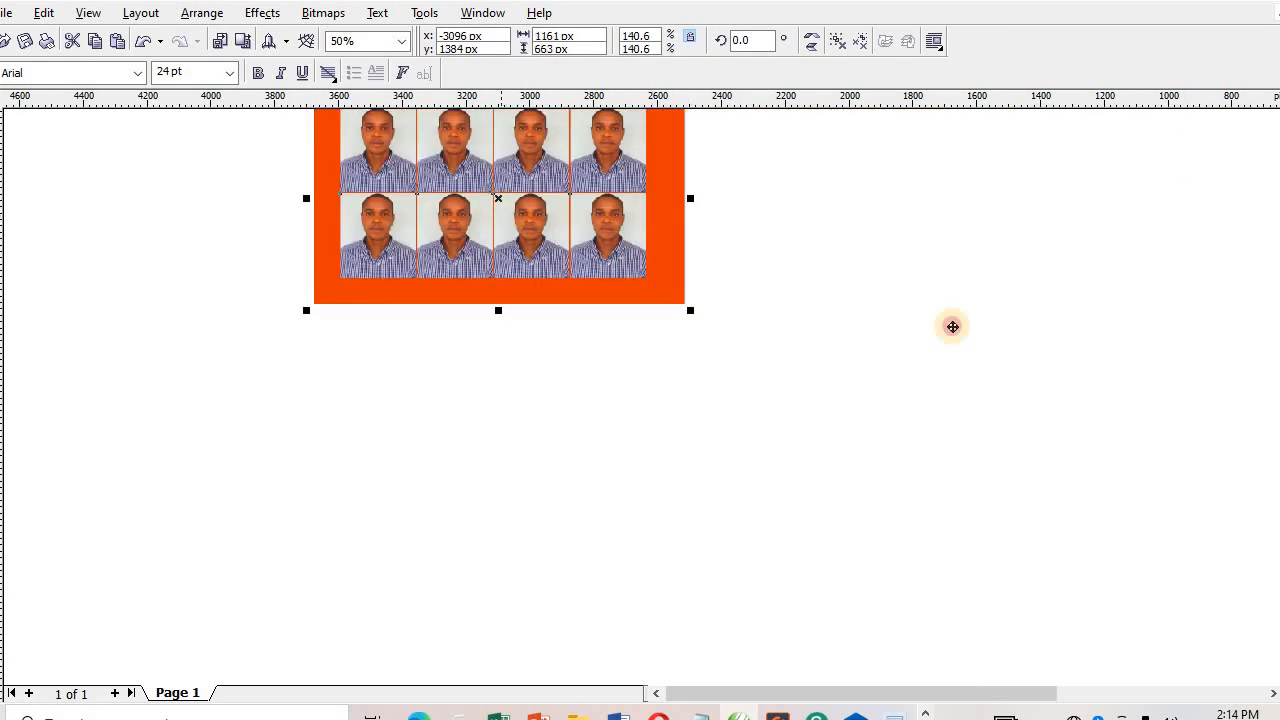
pyautogui.moveTo(952, 326); pyautogui.dragTo(1104, 382)
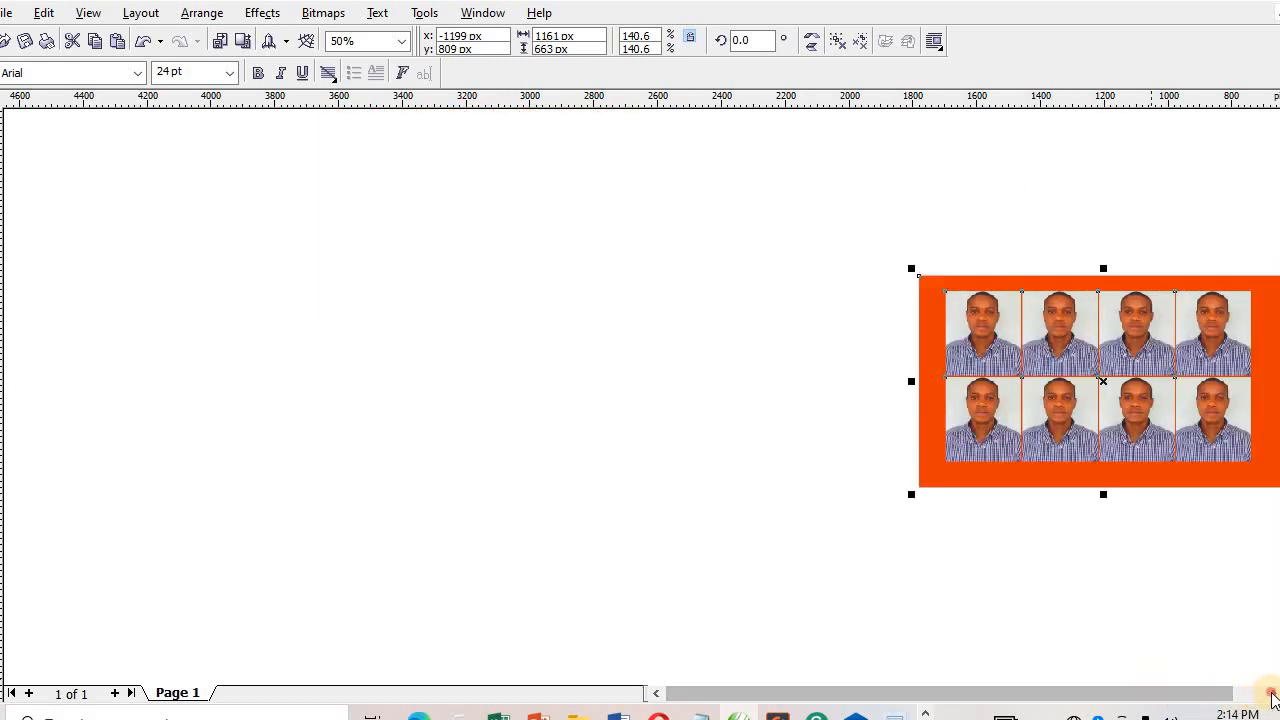
# Reduce the photo sheet to about 817 × 466 px and position it left of the page, roughly level with its centre.
pyautogui.click(1272, 697)
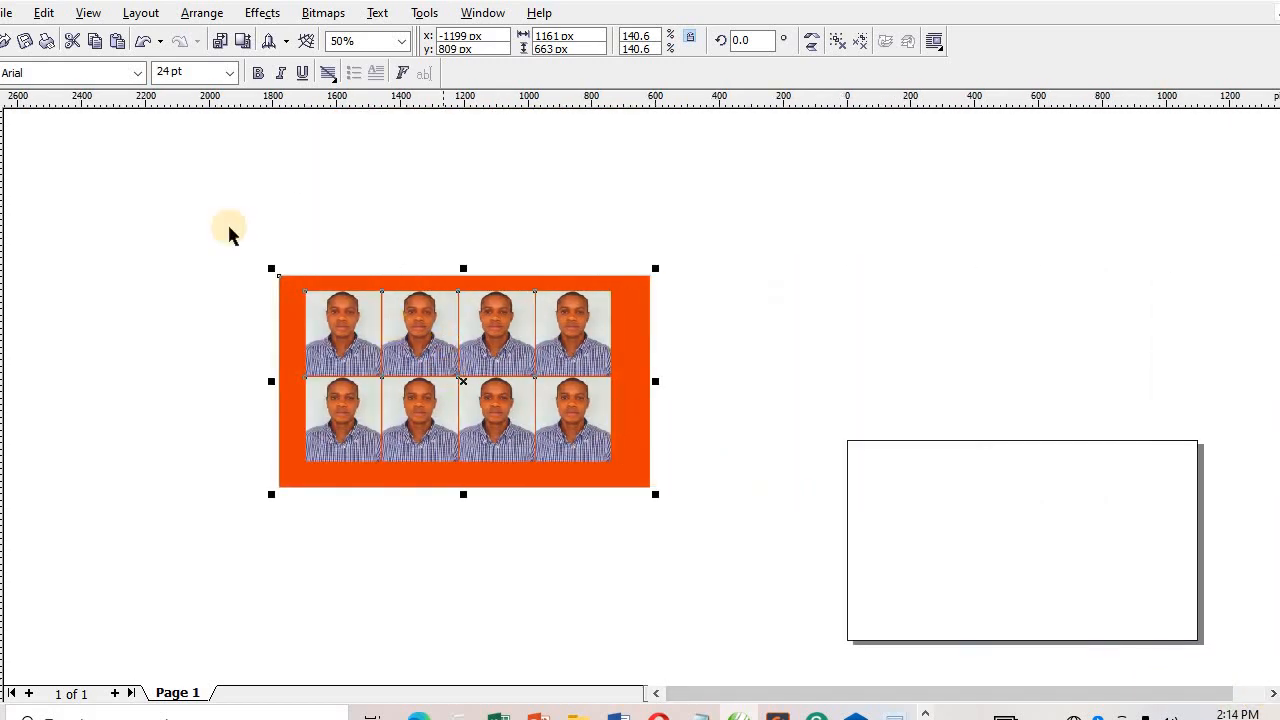
pyautogui.moveTo(272, 269); pyautogui.dragTo(381, 331)
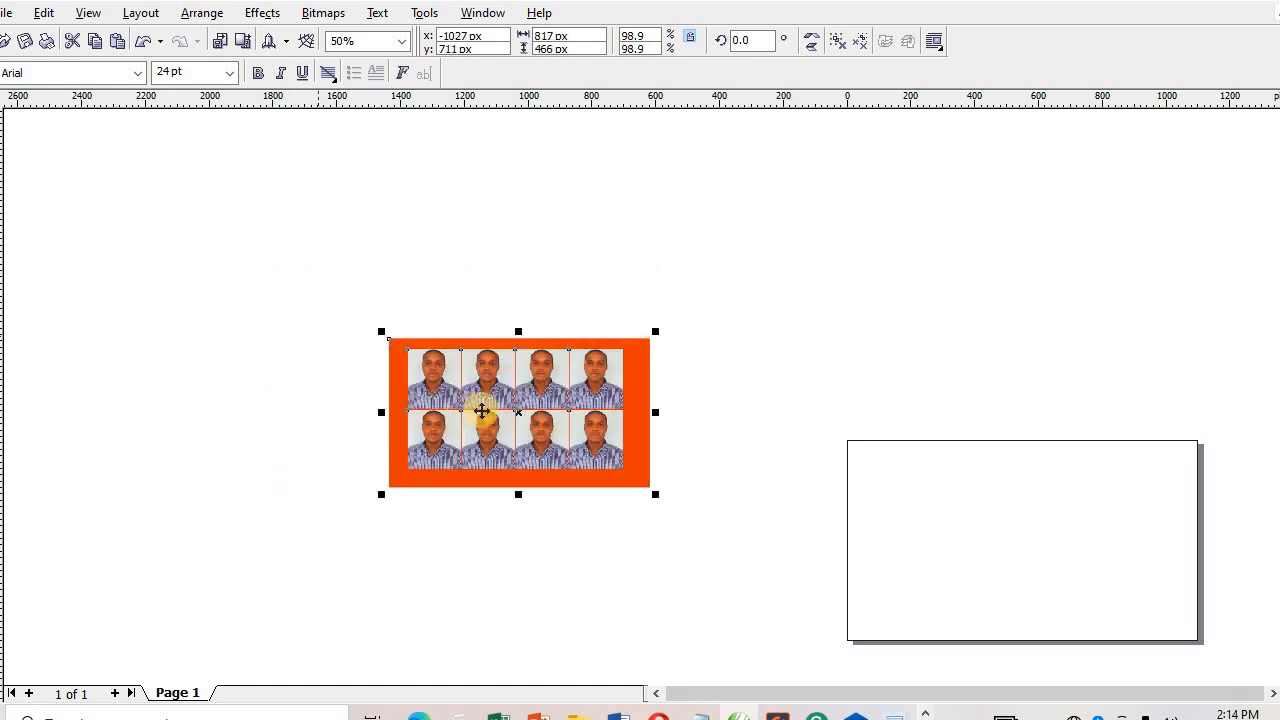
pyautogui.moveTo(481, 410); pyautogui.dragTo(603, 554)
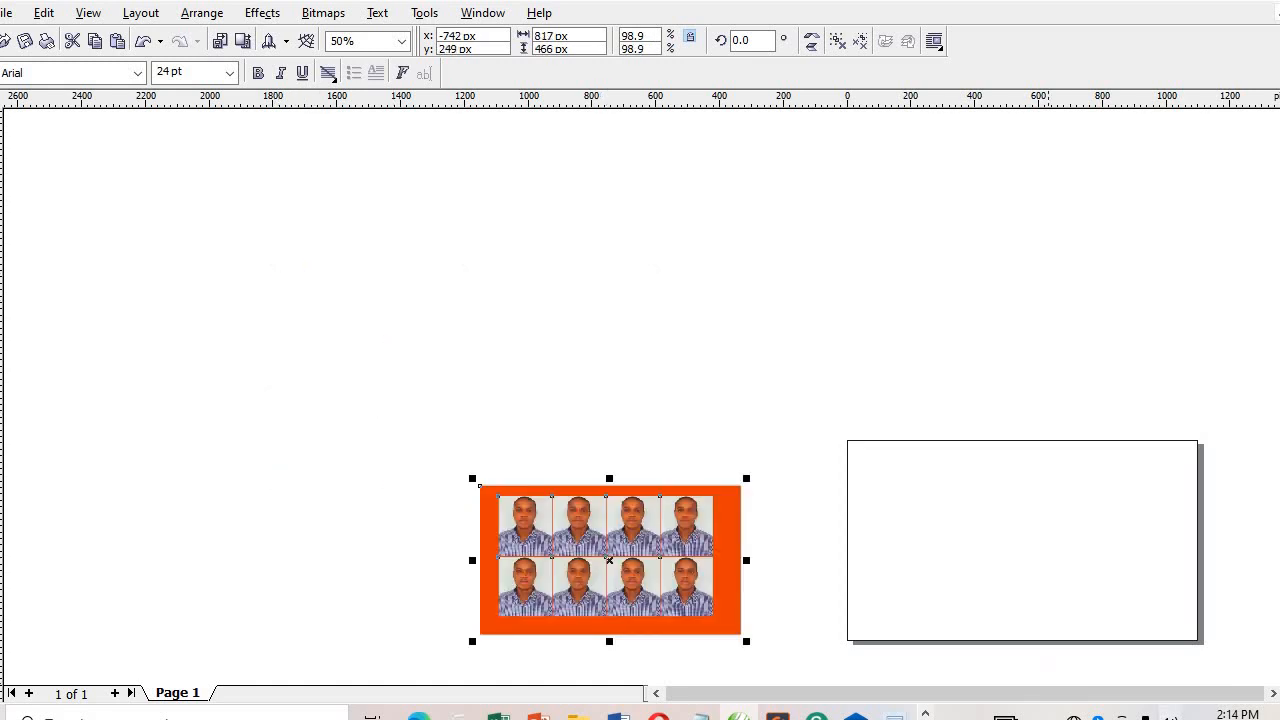
pyautogui.click(1272, 697)
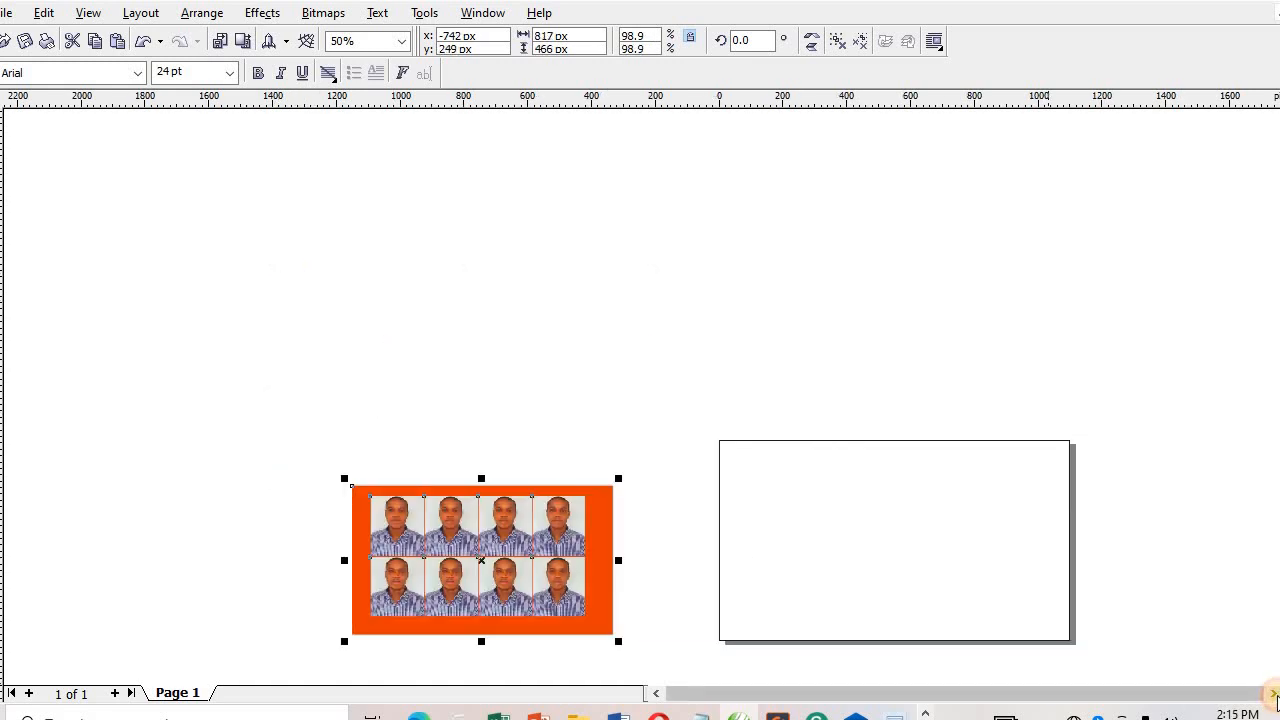
pyautogui.click(1272, 695)
pyautogui.scroll(-1, 794, 507)
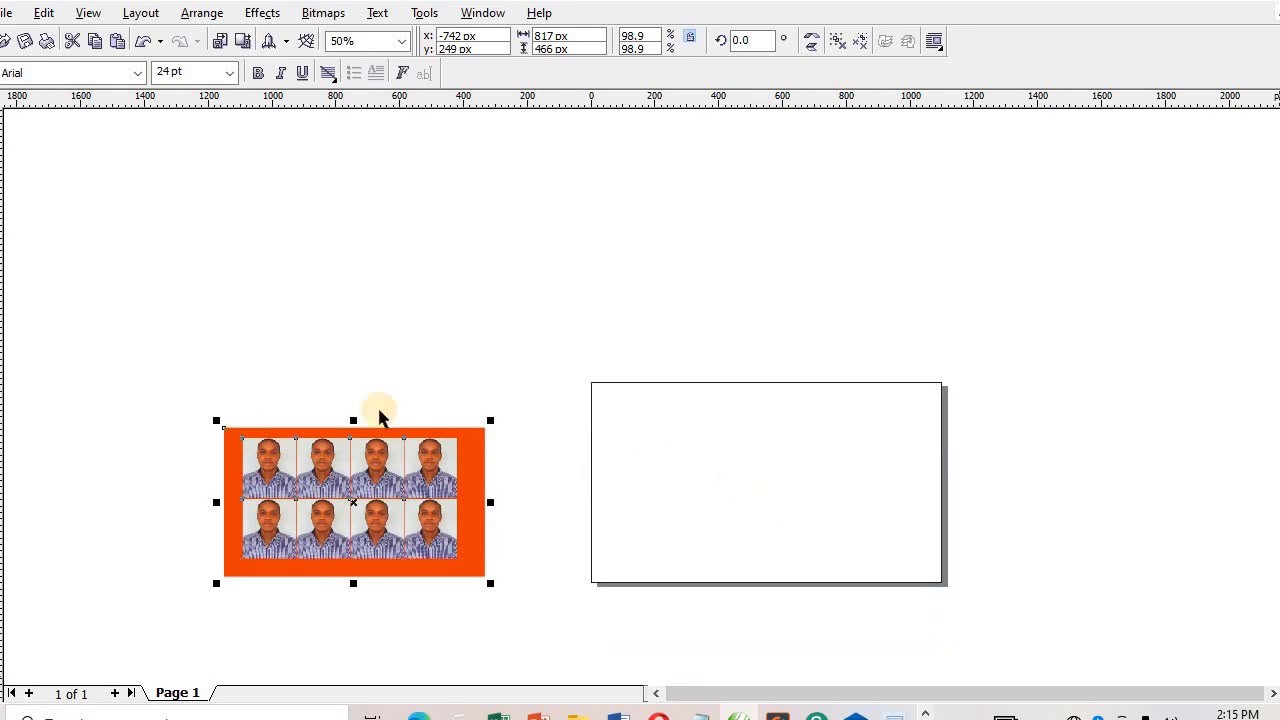
pyautogui.moveTo(344, 511); pyautogui.dragTo(350, 489)
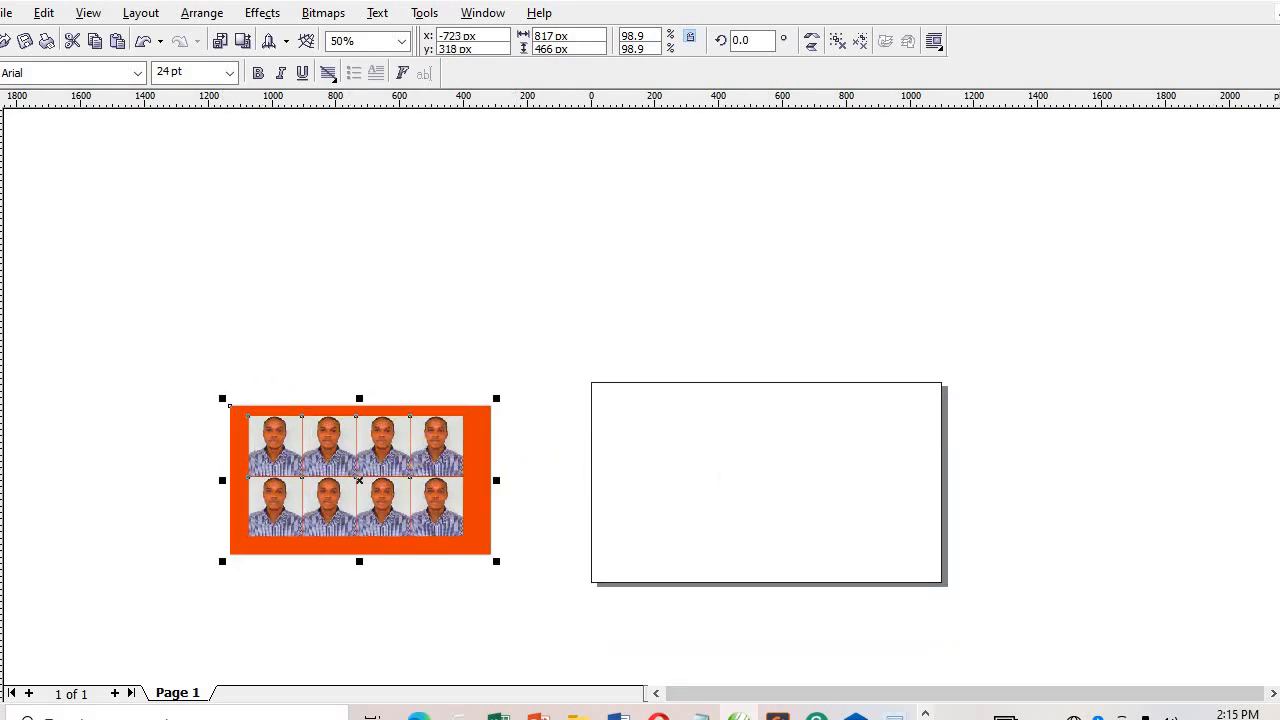
# Place vertical guidelines at about 110 px and 990 px on the page and a horizontal guideline at about 565 px.
pyautogui.press('z')
pyautogui.click(694, 486)
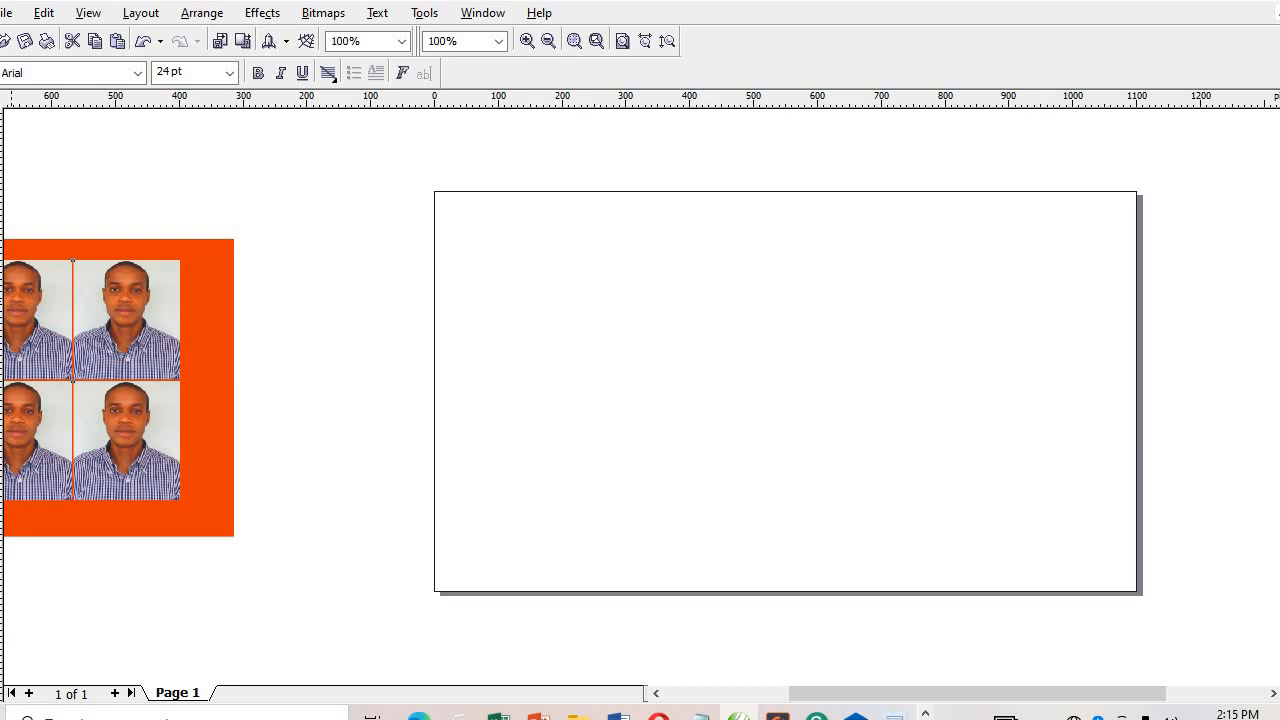
pyautogui.press('space')
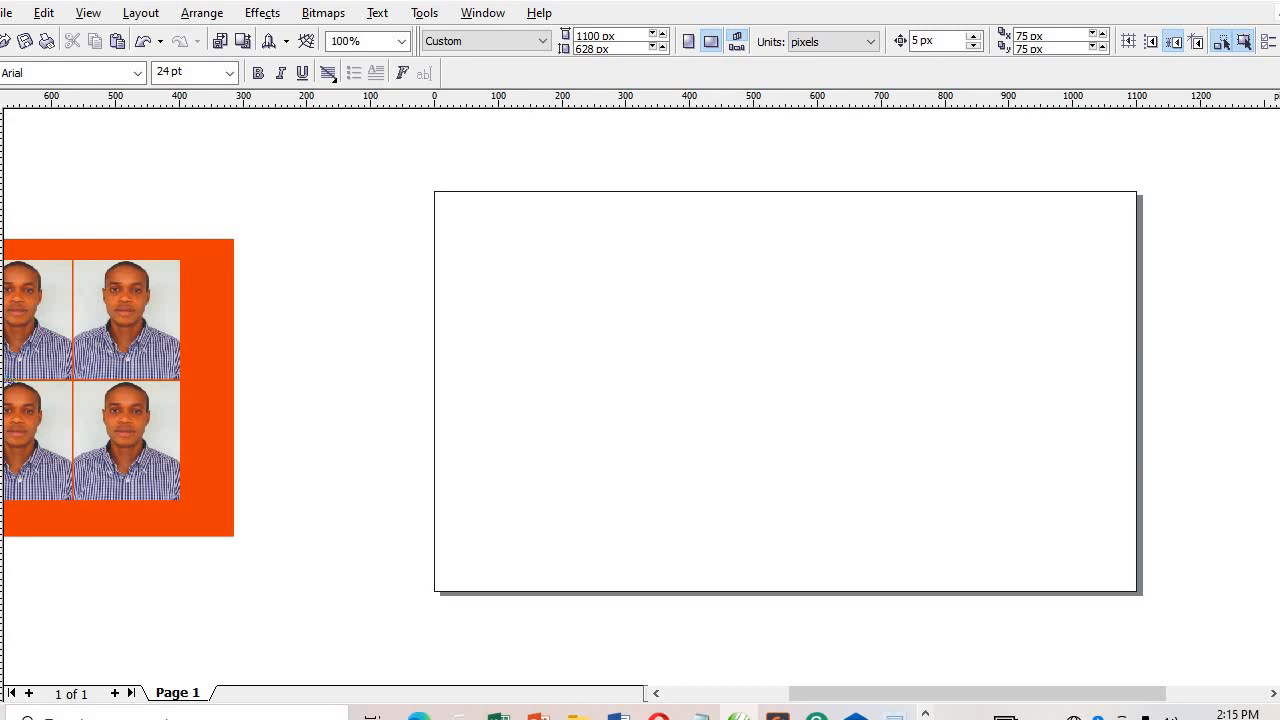
pyautogui.moveTo(3, 500); pyautogui.dragTo(507, 526)
pyautogui.click(504, 534)
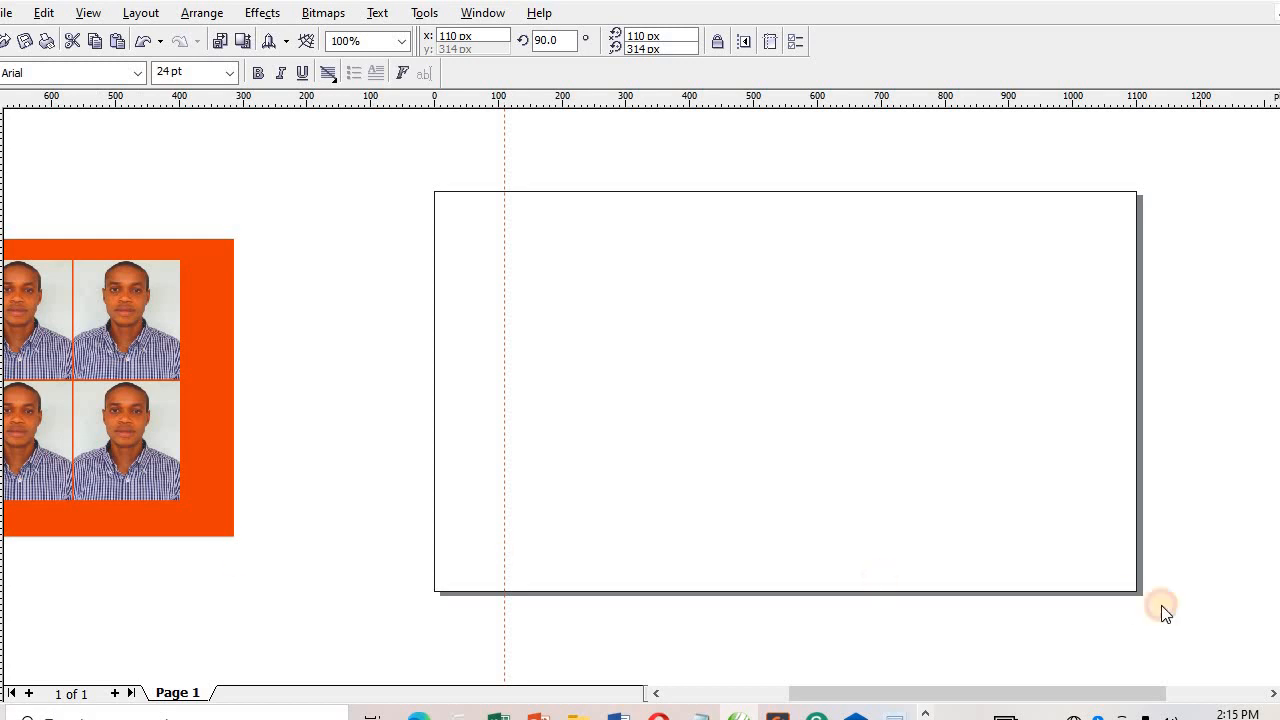
pyautogui.moveTo(1127, 588); pyautogui.dragTo(1134, 587)
pyautogui.moveTo(1066, 595); pyautogui.dragTo(1066, 595)
pyautogui.moveTo(904, 240); pyautogui.dragTo(688, 232)
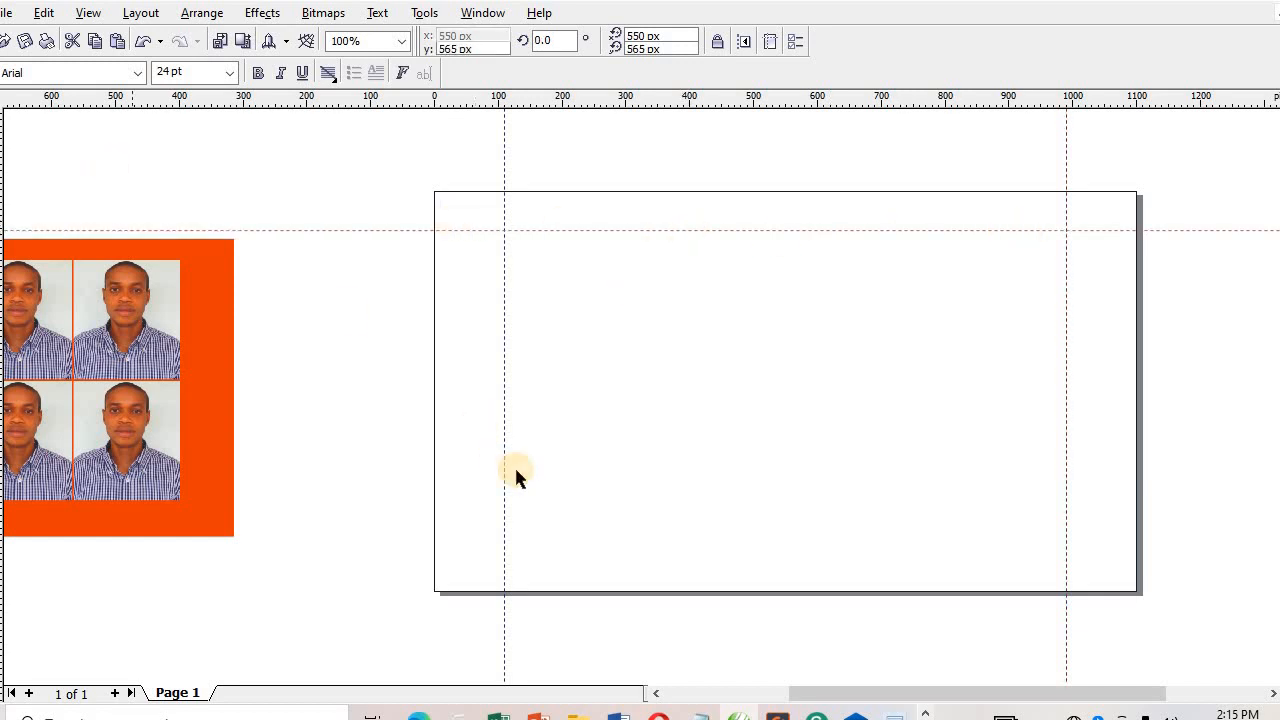
# Move the whole photo sheet right and slightly down, close to the page's left edge.
pyautogui.moveTo(898, 694); pyautogui.dragTo(866, 694)
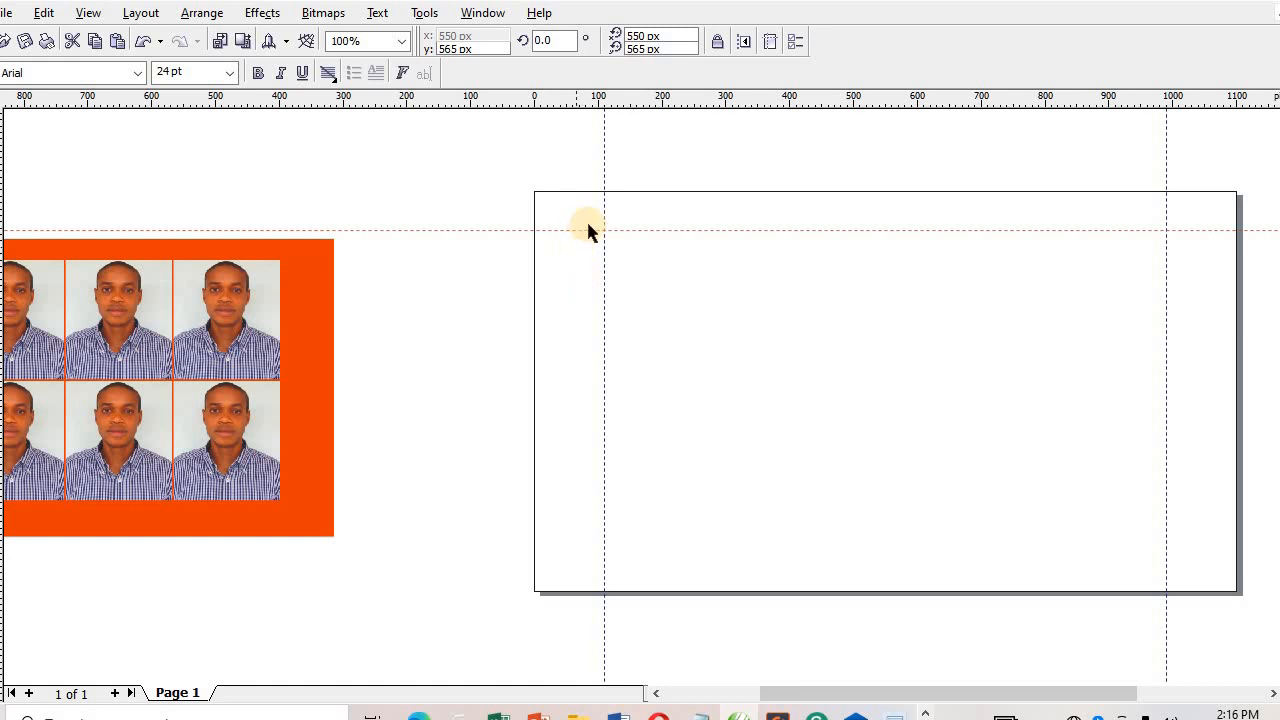
pyautogui.click(655, 693)
pyautogui.click(655, 693)
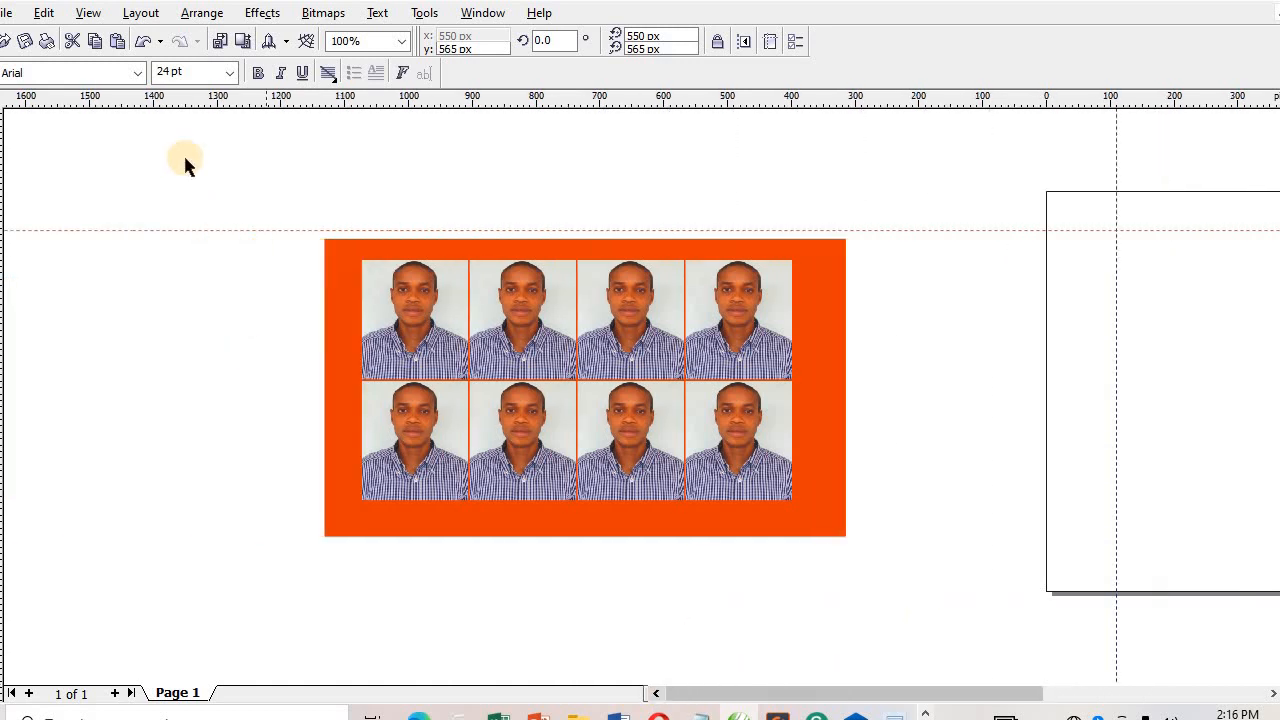
pyautogui.click(940, 623)
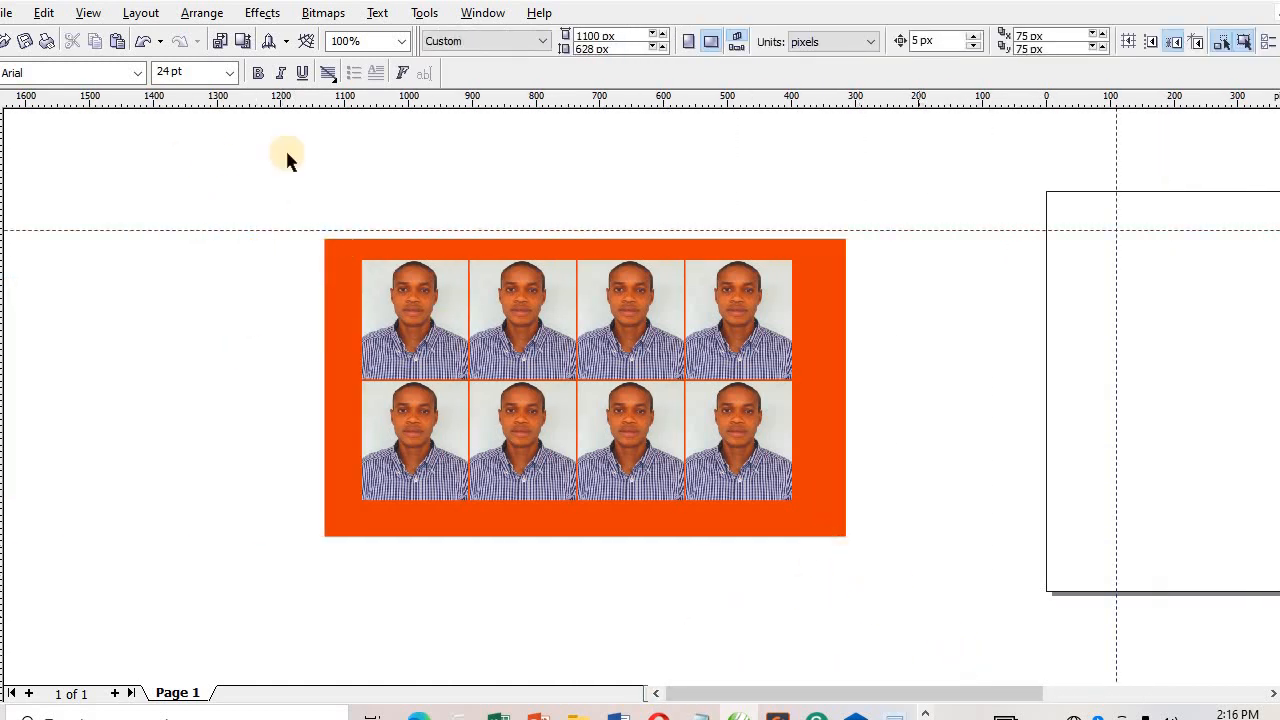
pyautogui.moveTo(272, 132); pyautogui.dragTo(1023, 620)
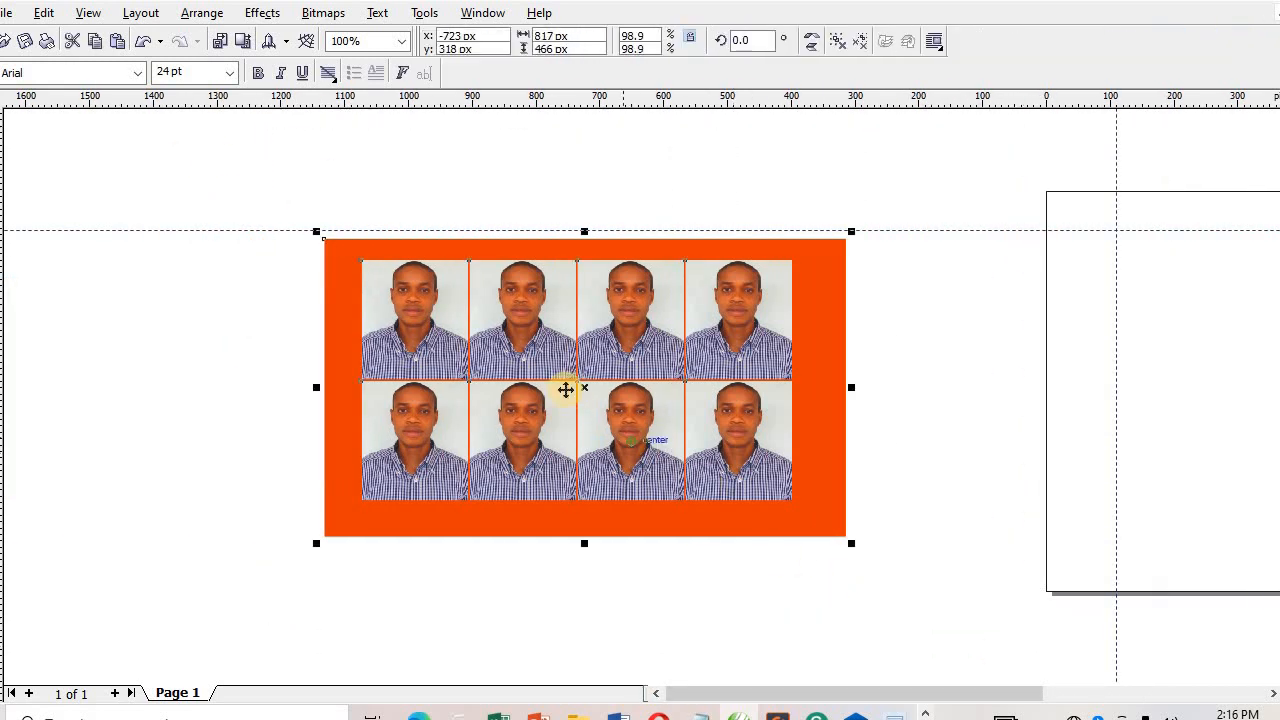
pyautogui.moveTo(566, 389); pyautogui.dragTo(741, 452)
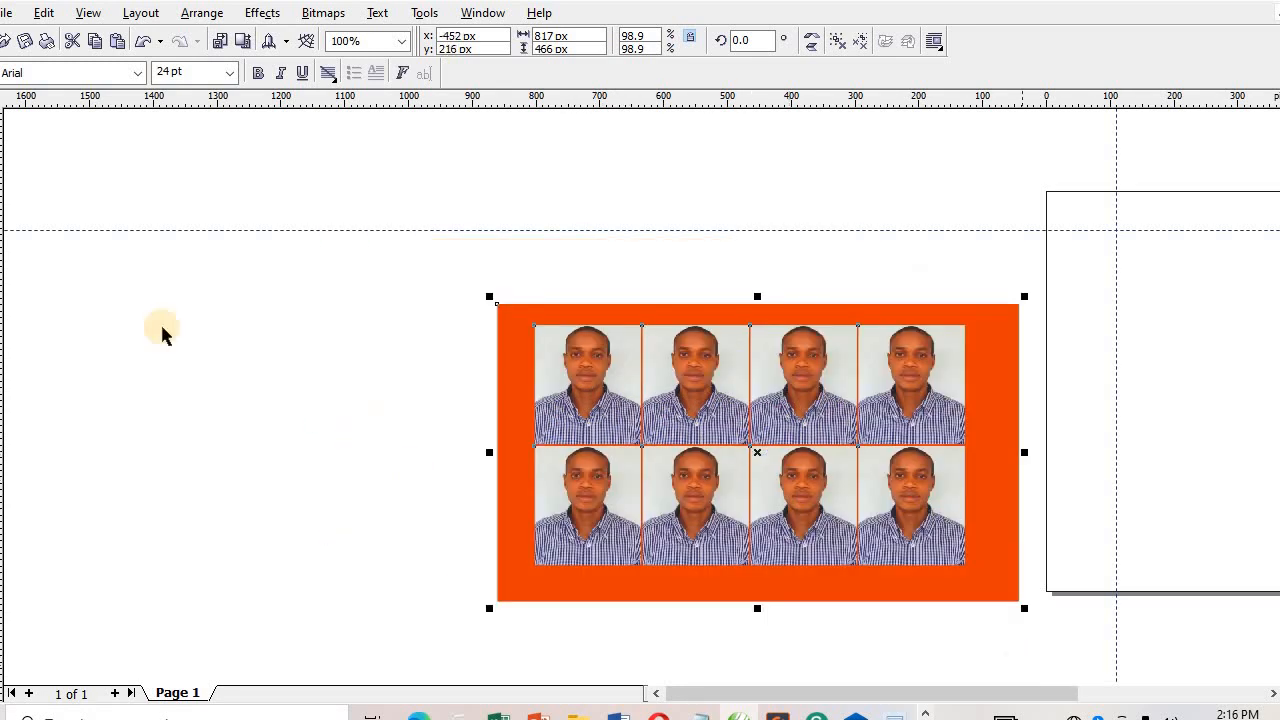
# Raise the upper horizontal guideline to about 569 px and add a lower horizontal guideline at about 19 px.
pyautogui.click(125, 303)
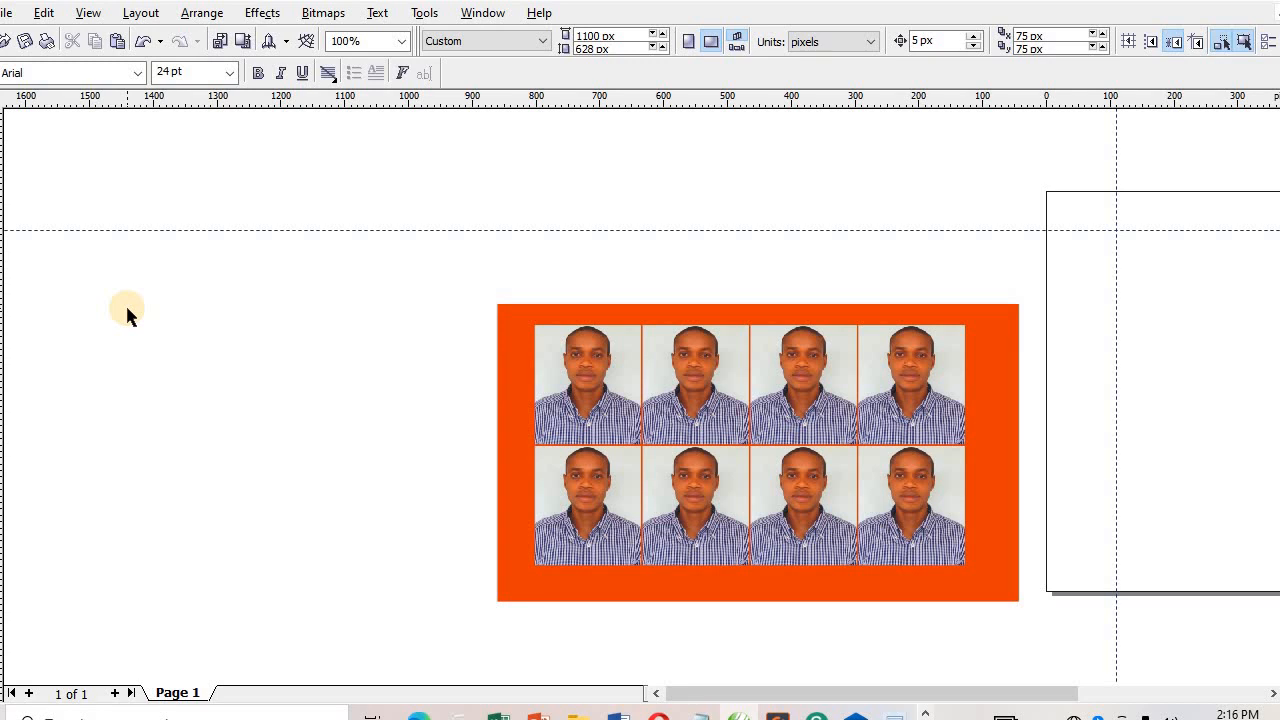
pyautogui.click(195, 230)
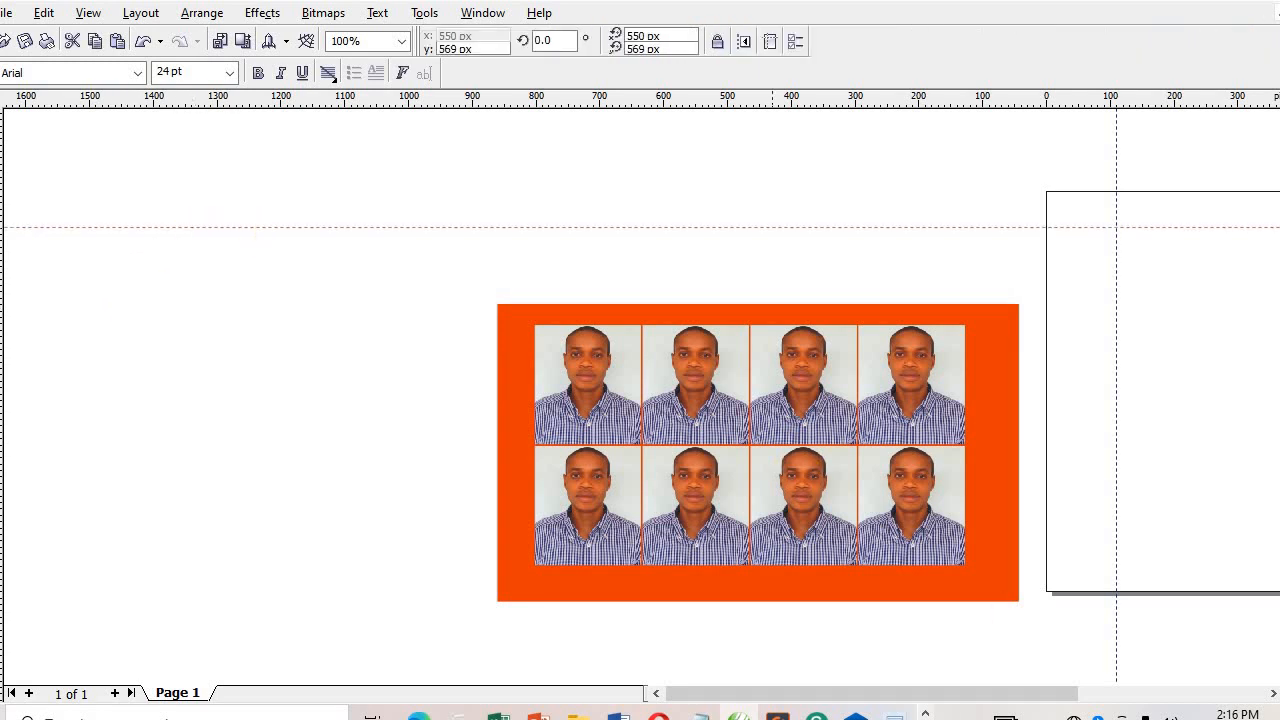
pyautogui.click(1273, 694)
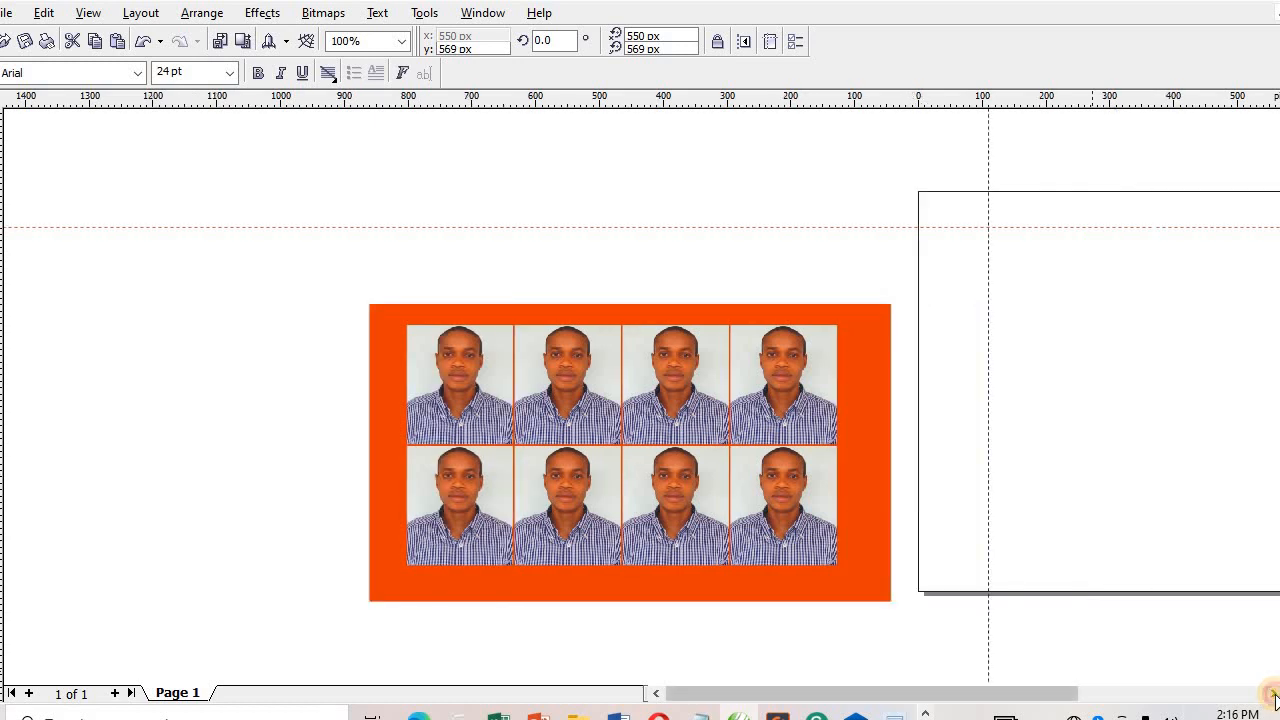
pyautogui.click(1273, 694)
pyautogui.click(1273, 694)
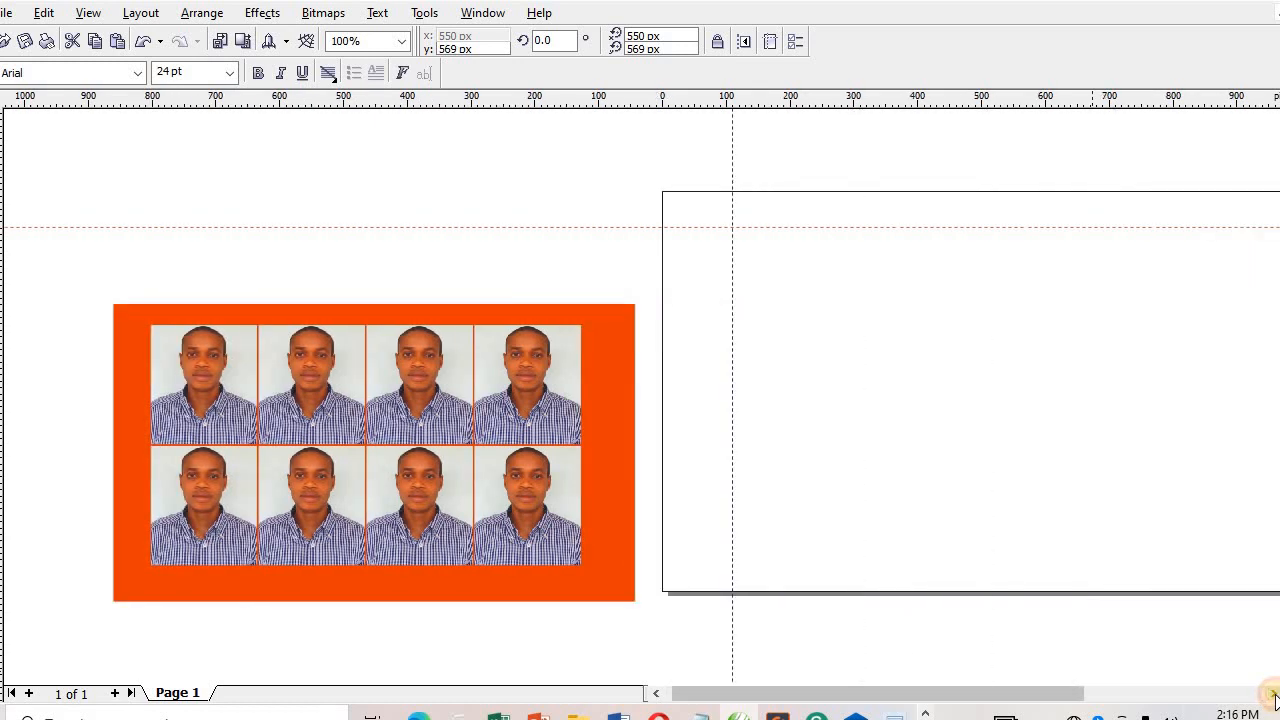
pyautogui.click(1273, 694)
pyautogui.click(1273, 694)
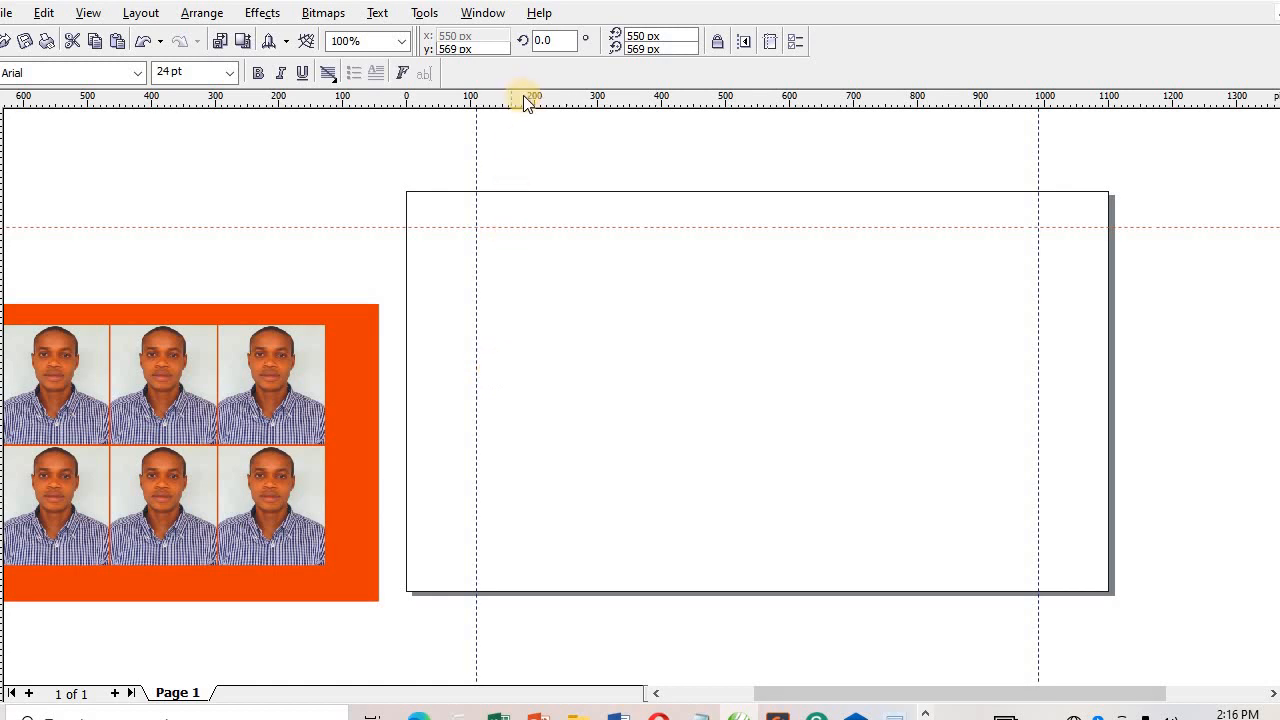
pyautogui.moveTo(523, 96); pyautogui.dragTo(526, 632)
pyautogui.moveTo(529, 582); pyautogui.dragTo(524, 588)
pyautogui.moveTo(527, 579); pyautogui.dragTo(527, 579)
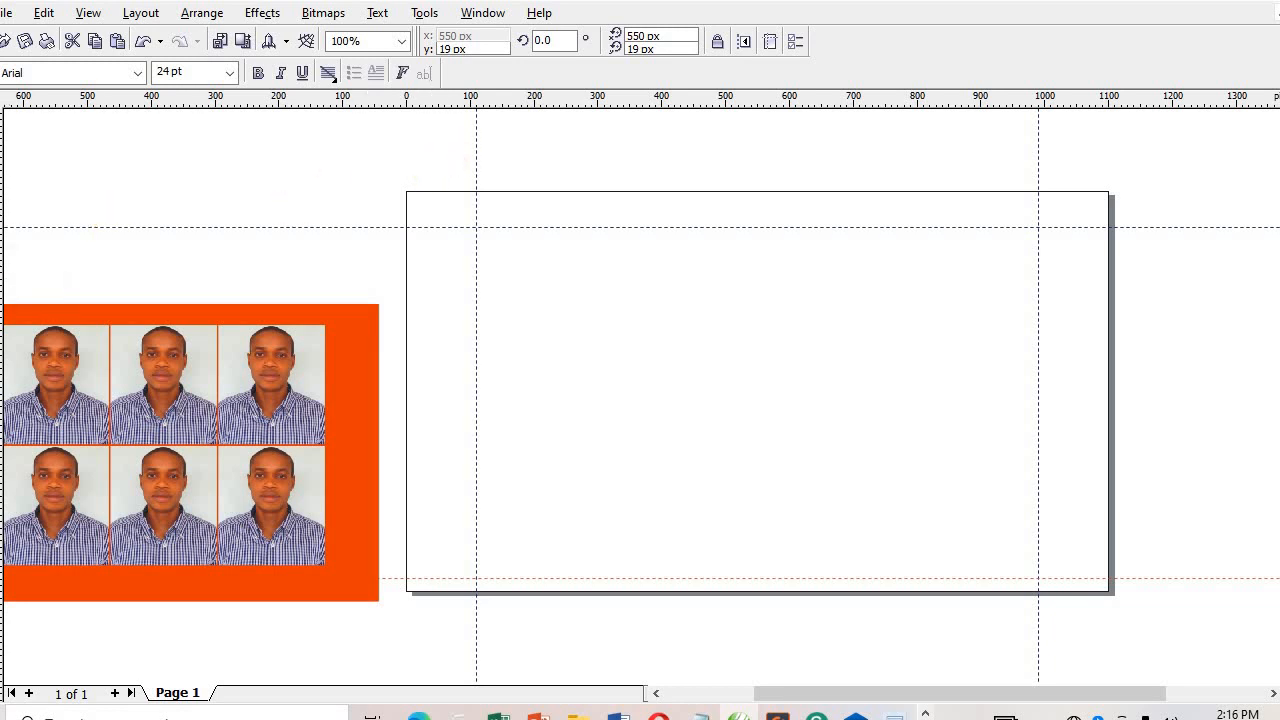
# Draw a dark blue rectangle about 878 × 523 px between the guidelines, and delete it.
pyautogui.click(9, 254)
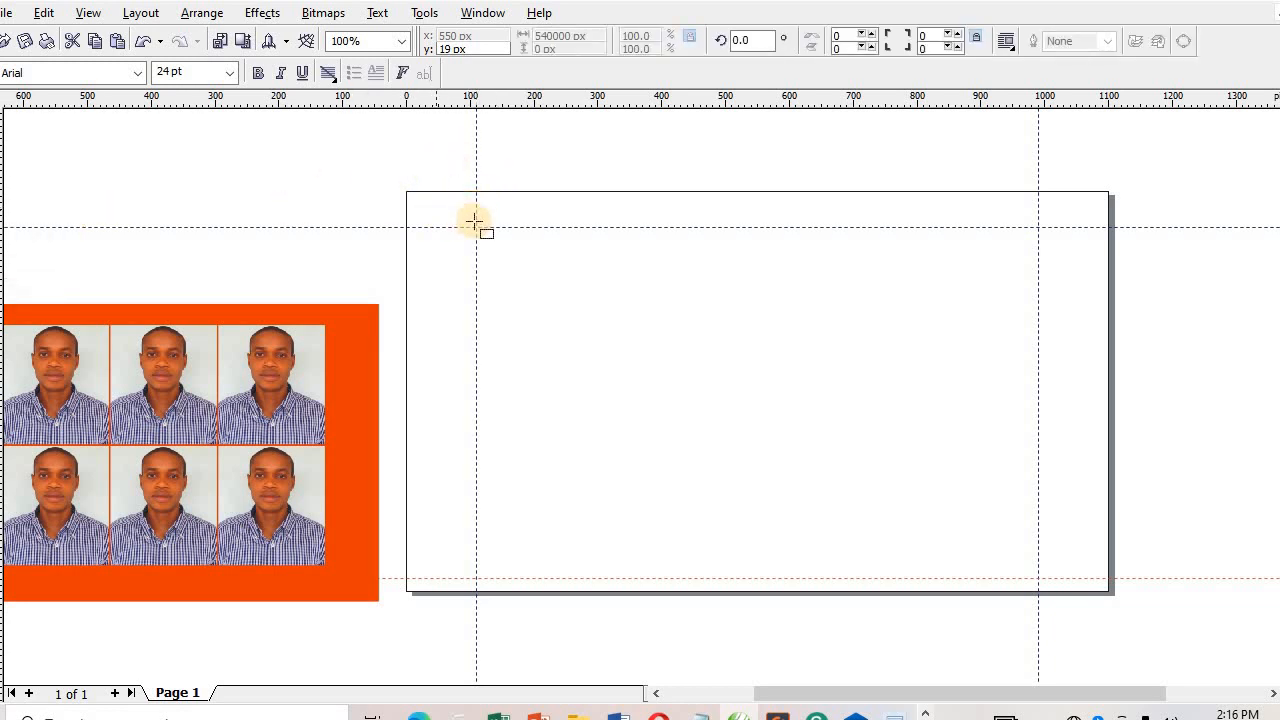
pyautogui.moveTo(972, 545); pyautogui.dragTo(1039, 562)
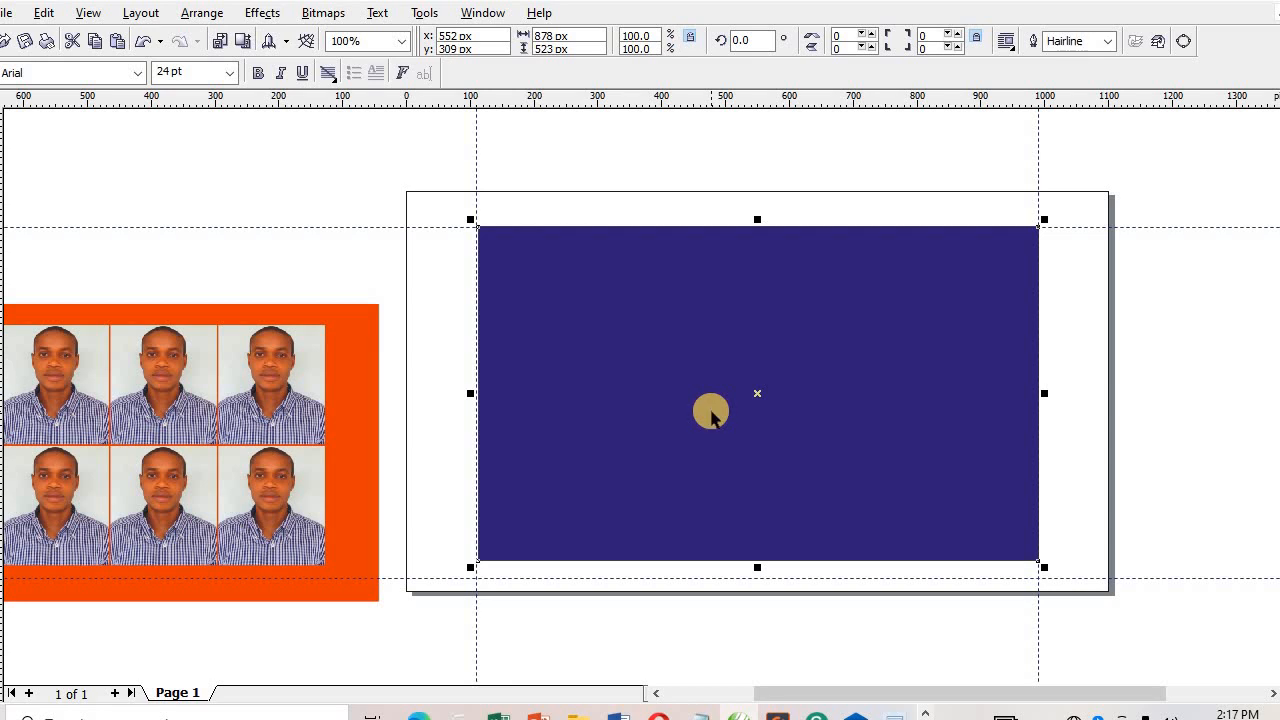
pyautogui.press('Delete')
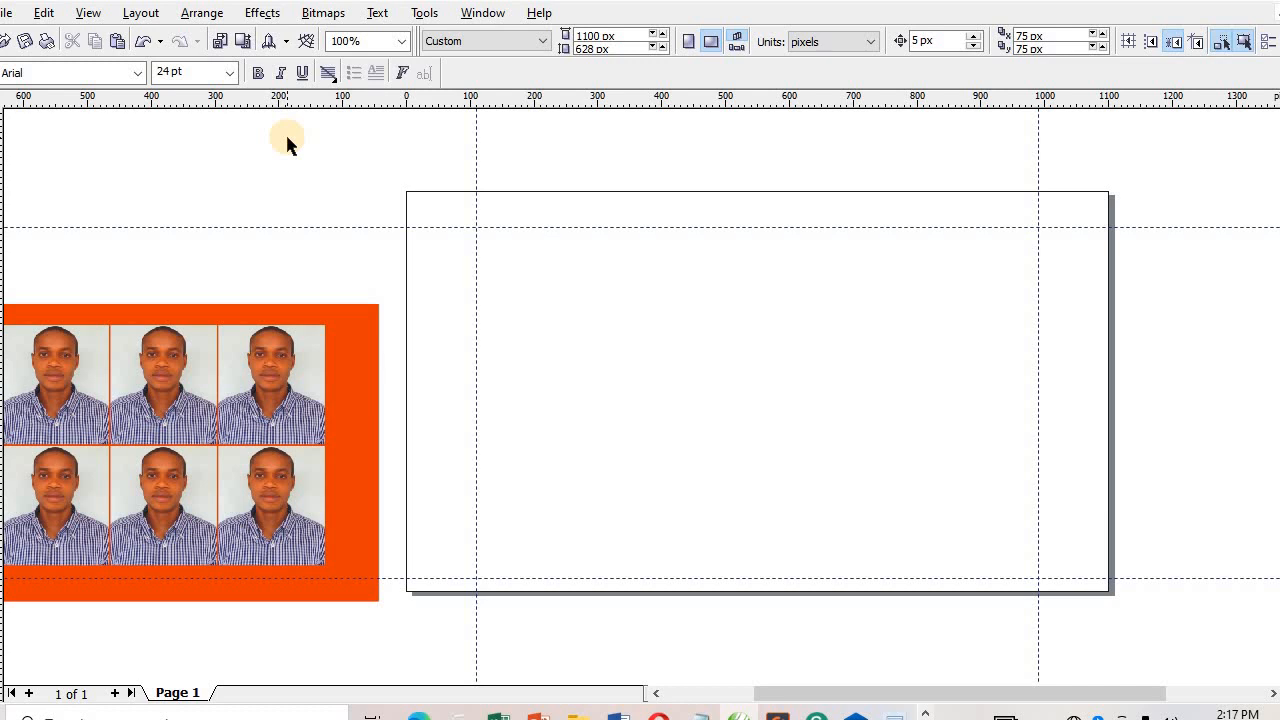
# Import Famous.jpg from the Credential folder and place it at the upper-left guideline intersection, about 199 × 223 px in size.
pyautogui.hotkey('ctrl', 'i')
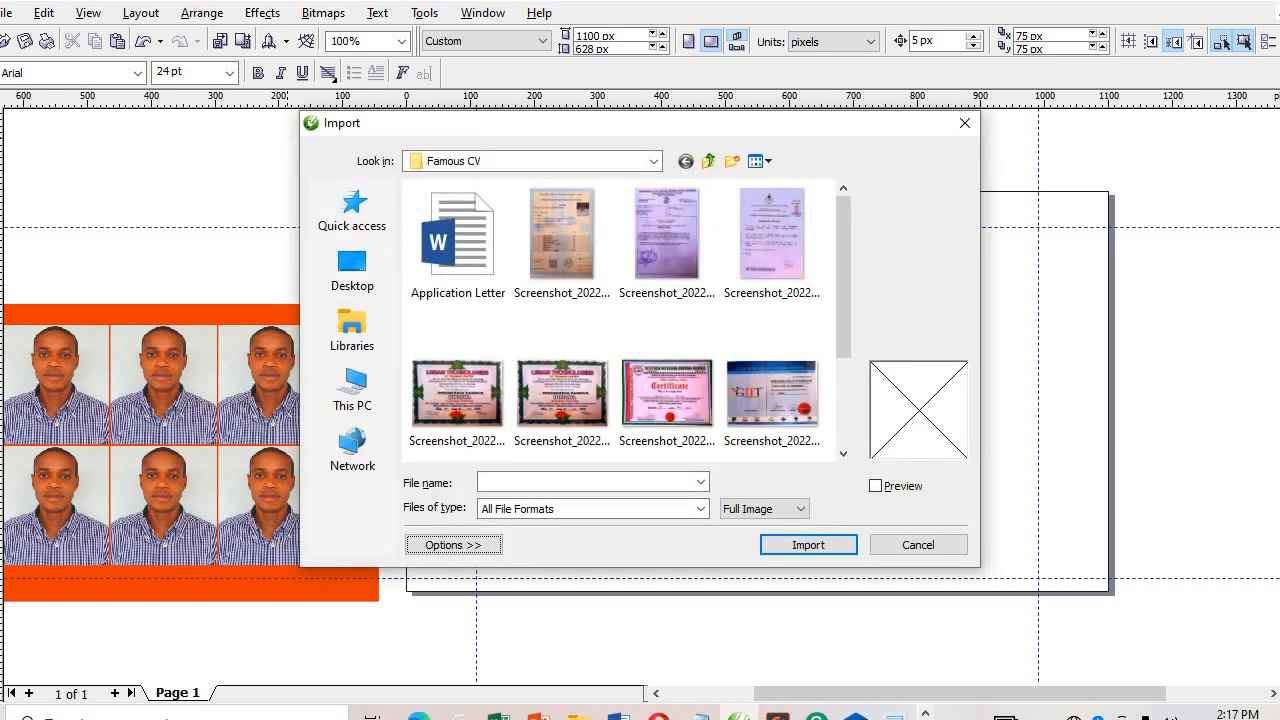
pyautogui.moveTo(842, 257); pyautogui.dragTo(834, 336)
pyautogui.click(653, 161)
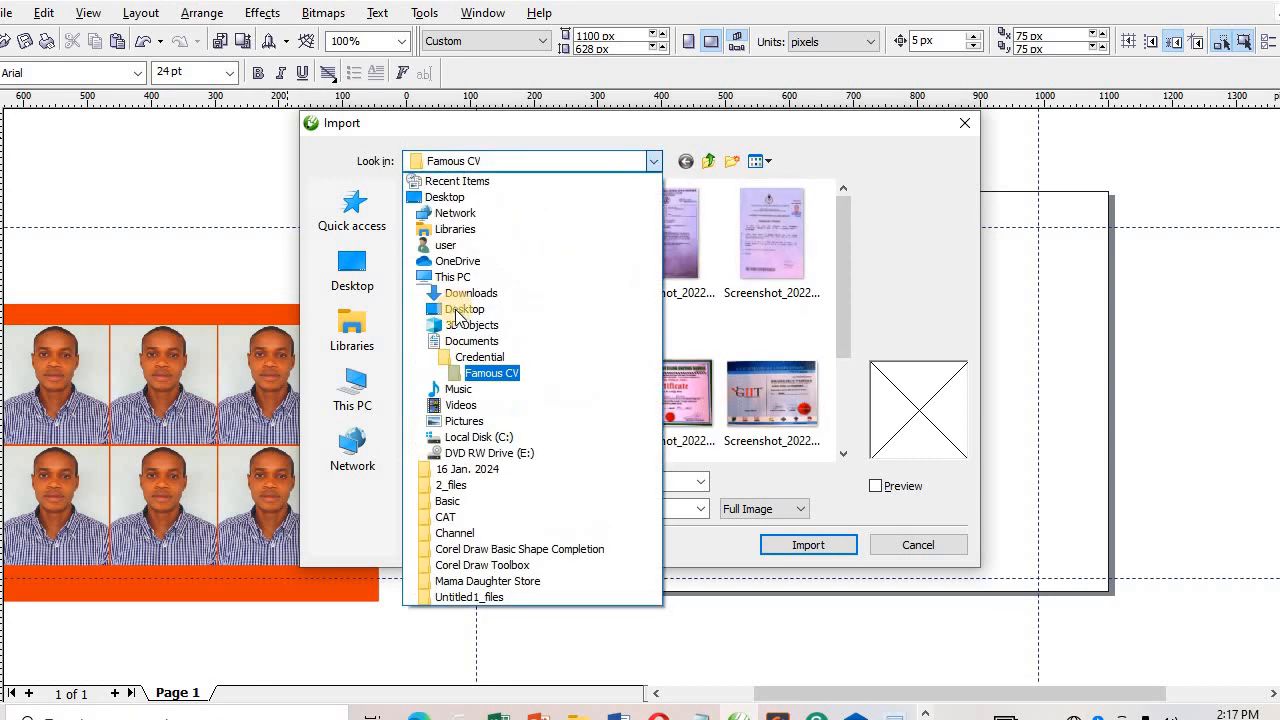
pyautogui.click(472, 357)
pyautogui.moveTo(845, 214); pyautogui.dragTo(835, 330)
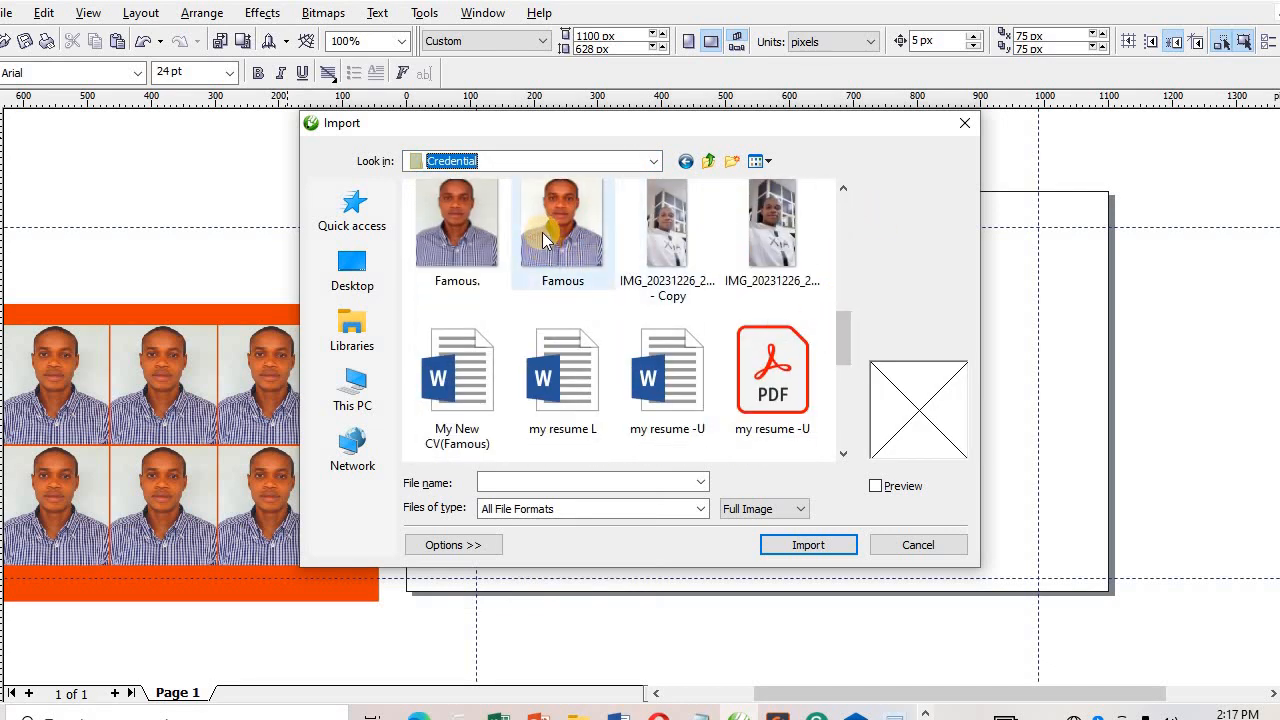
pyautogui.doubleClick(542, 232)
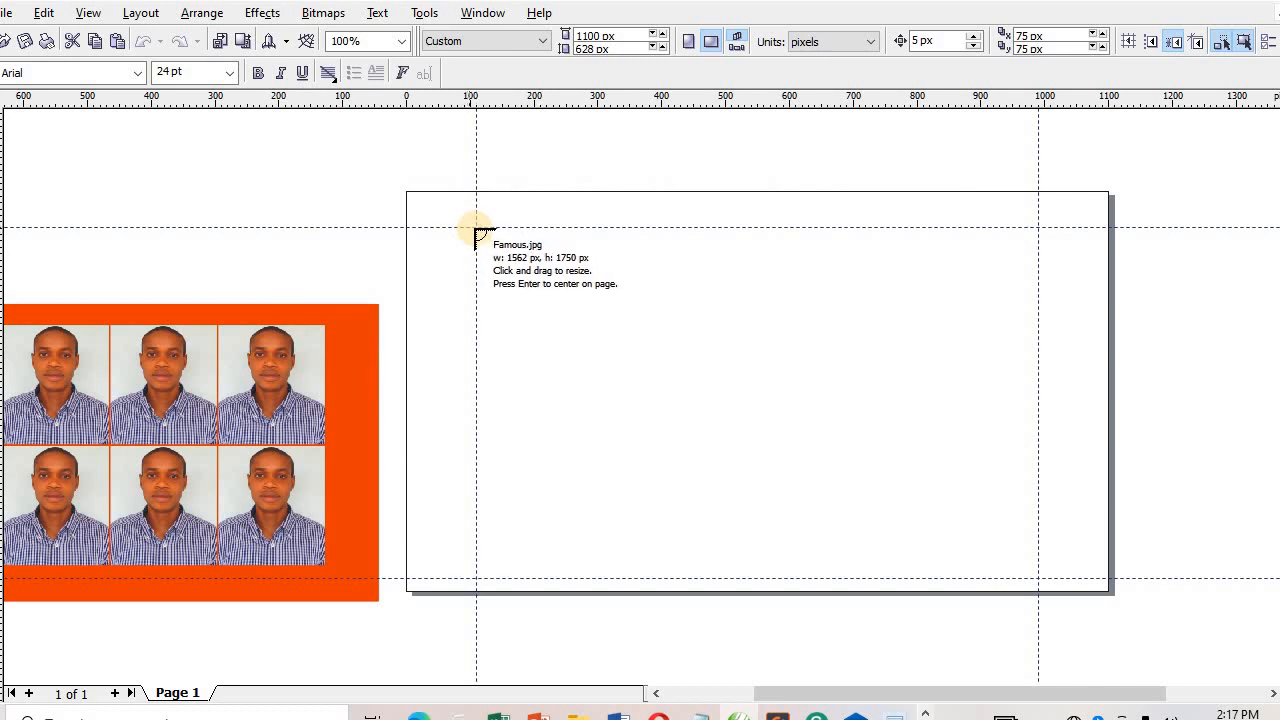
pyautogui.moveTo(478, 238); pyautogui.dragTo(600, 389)
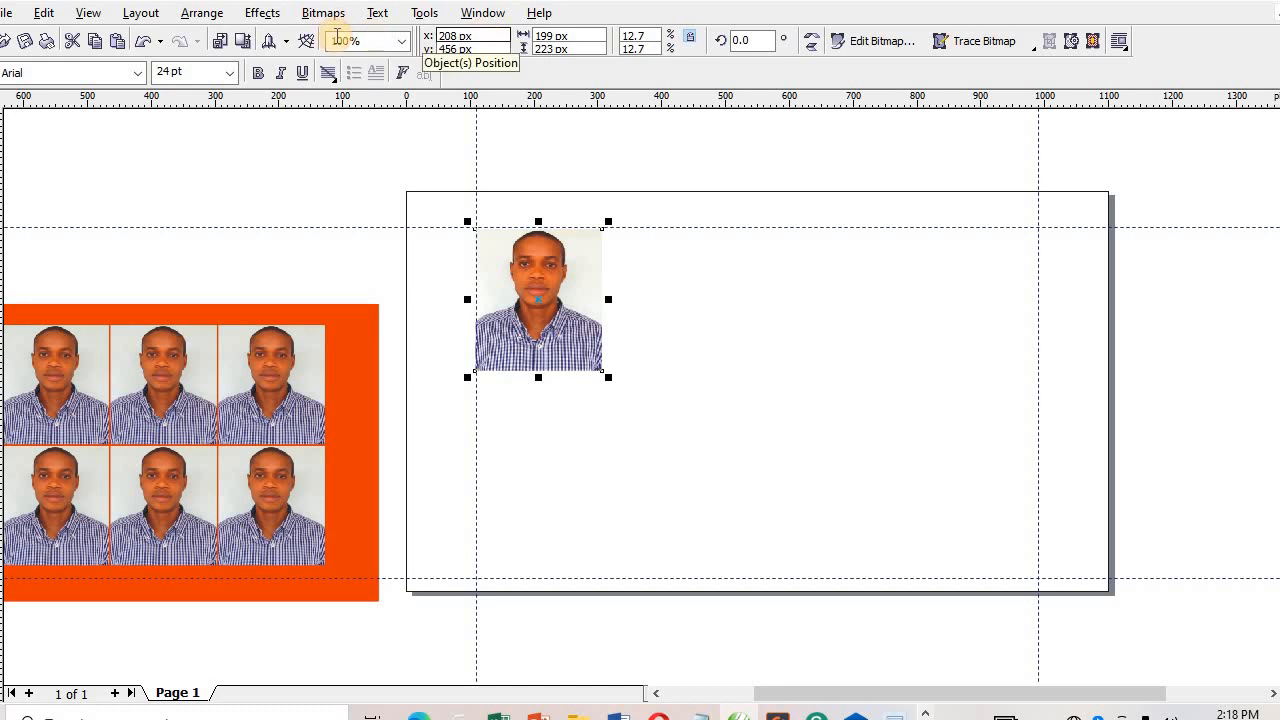
# Resize the portrait to 217 × 225 px and move it right so its edge meets the left vertical guideline.
pyautogui.press('Tab')
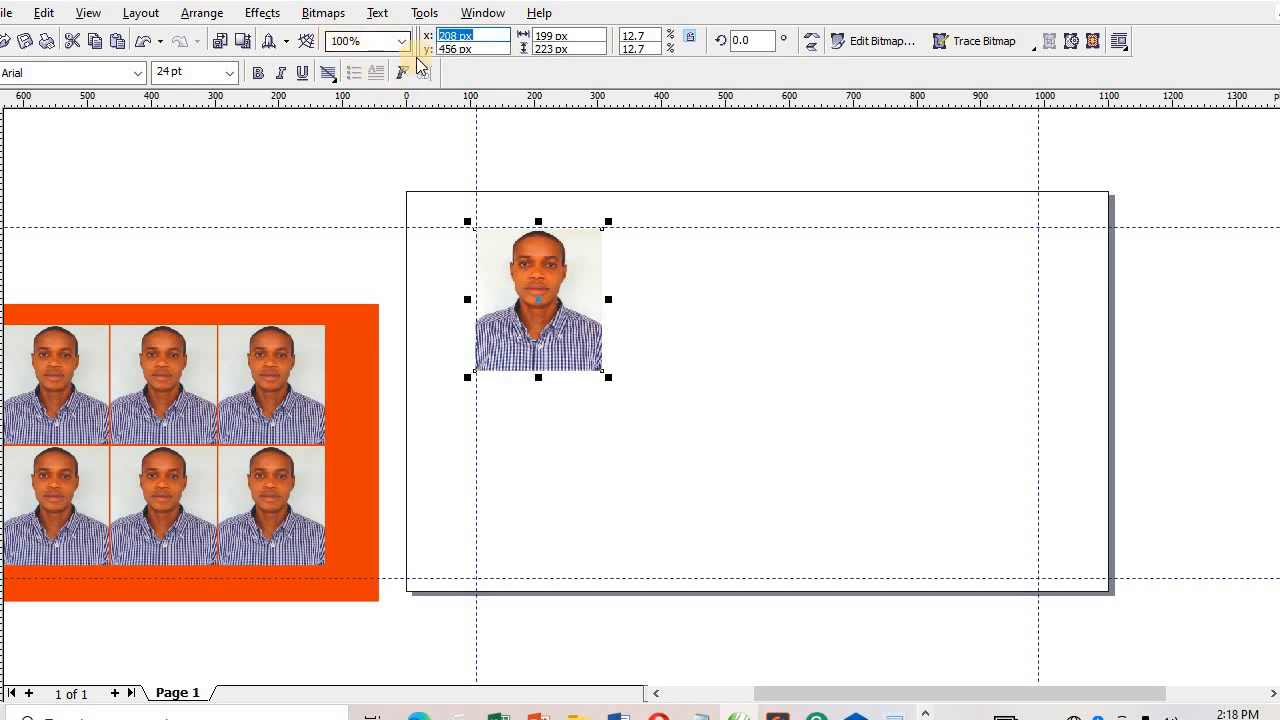
pyautogui.click(573, 38)
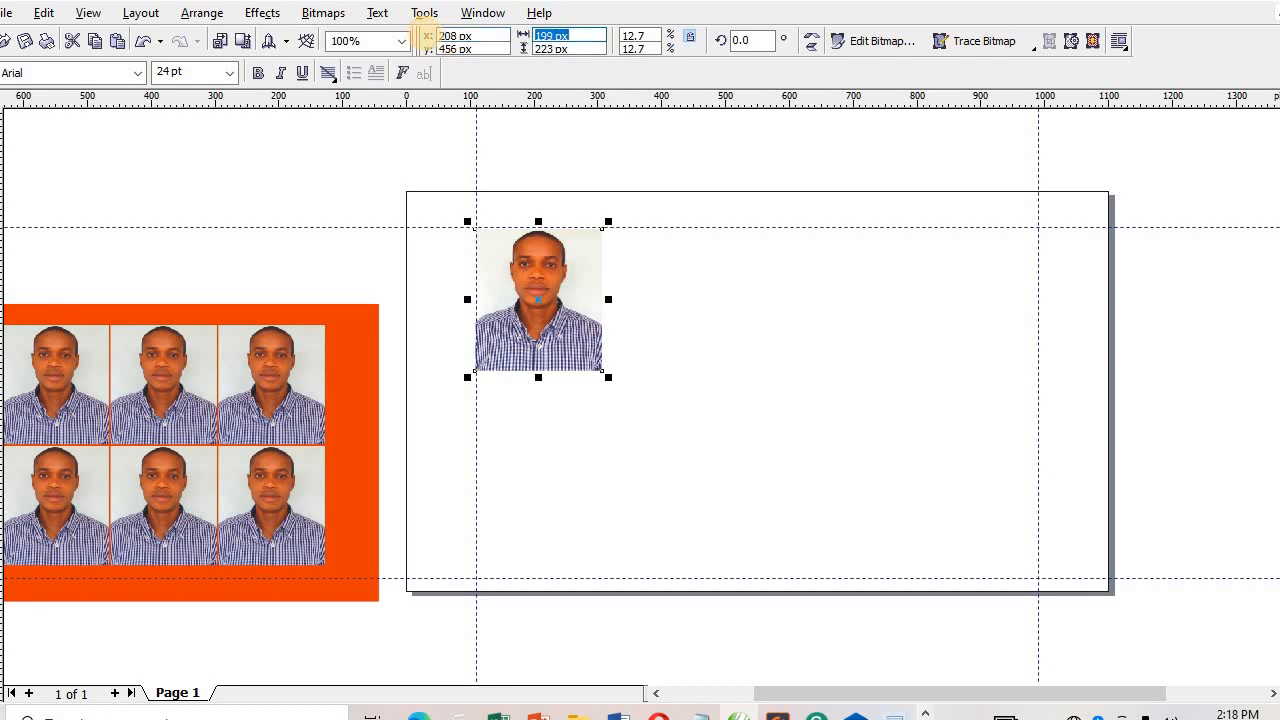
pyautogui.write('217')
pyautogui.press('Tab')
pyautogui.write('225')
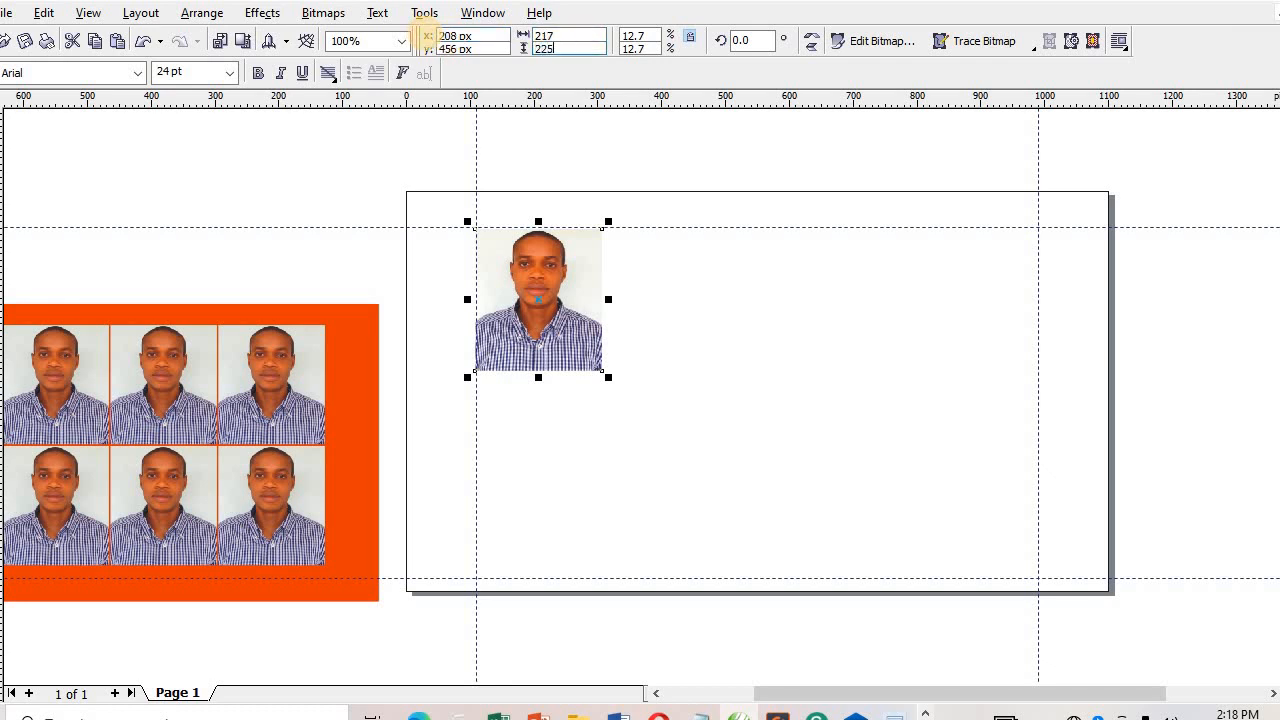
pyautogui.press('Return')
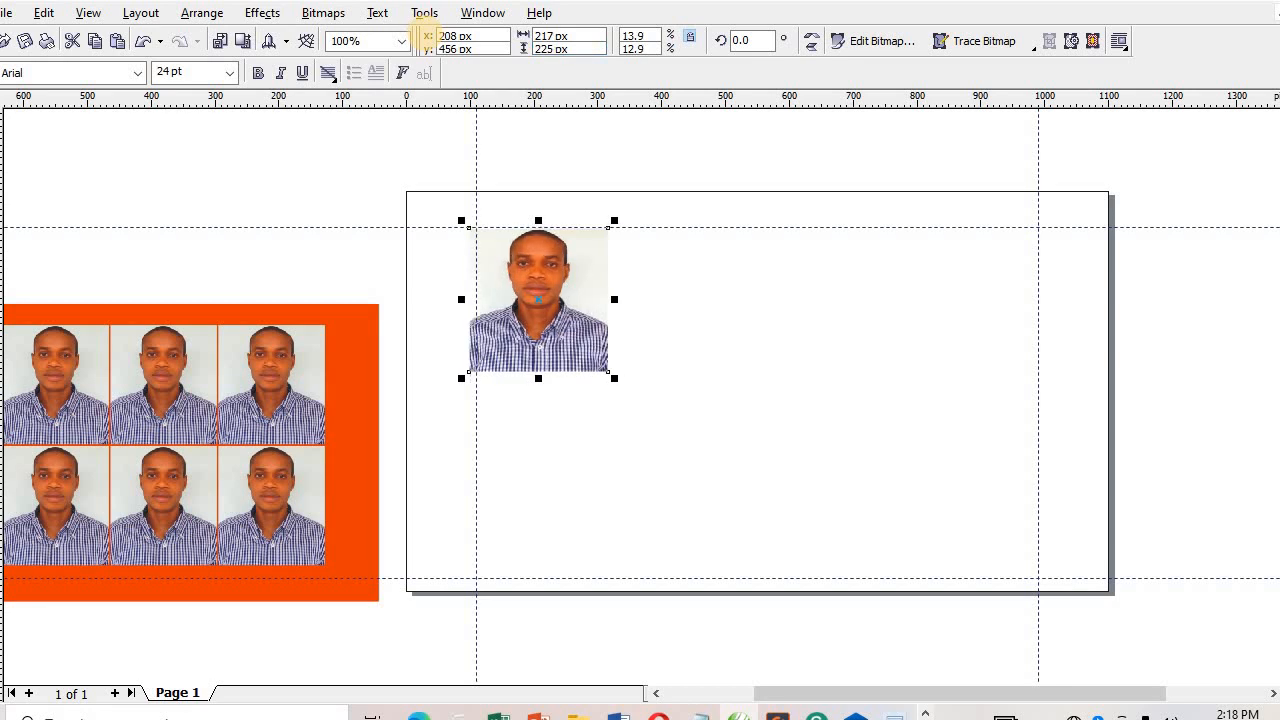
pyautogui.press('Right')
pyautogui.press('Right')
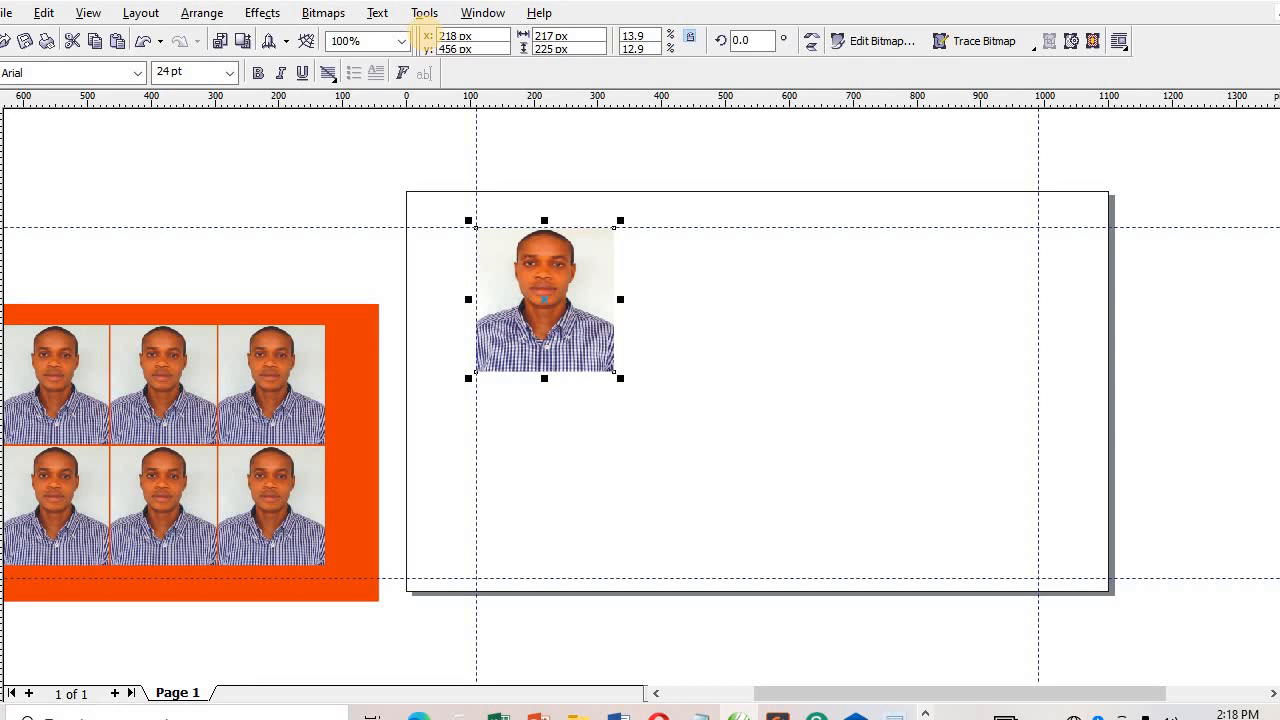
# Duplicate the portrait and move the copy straight down until it sits directly beneath the original, at about y 231 px.
pyautogui.press('Down')
pyautogui.press('Down')
pyautogui.press('Down')
pyautogui.press('Down')
pyautogui.press('Down')
pyautogui.press('Down')
pyautogui.press('Down')
pyautogui.press('Down')
pyautogui.press('Down')
pyautogui.press('Down')
pyautogui.press('Down')
pyautogui.press('Down')
pyautogui.press('Down')
pyautogui.press('Down')
pyautogui.press('Down')
pyautogui.press('Down')
pyautogui.press('Down')
pyautogui.press('Down')
pyautogui.press('Down')
pyautogui.press('Down')
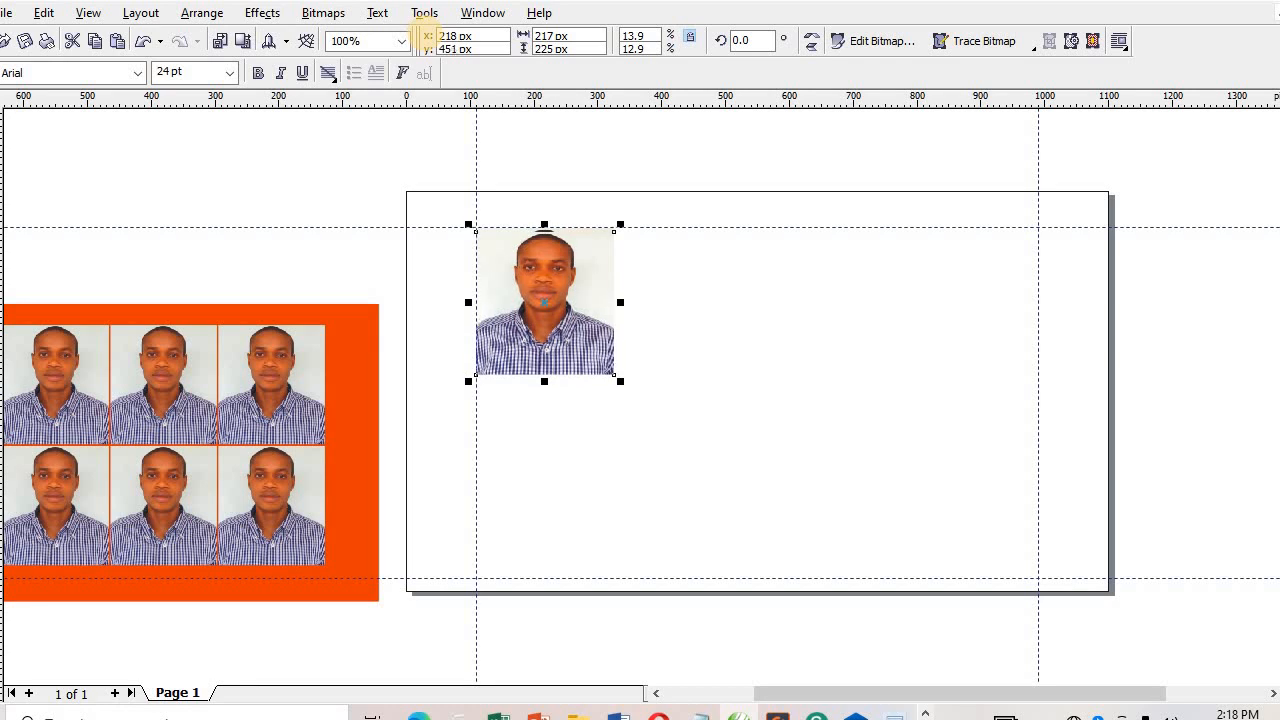
pyautogui.press('Down')
pyautogui.press('Down')
pyautogui.press('Down')
pyautogui.press('Down')
pyautogui.press('Down')
pyautogui.press('Down')
pyautogui.press('Down')
pyautogui.press('Down')
pyautogui.press('Down')
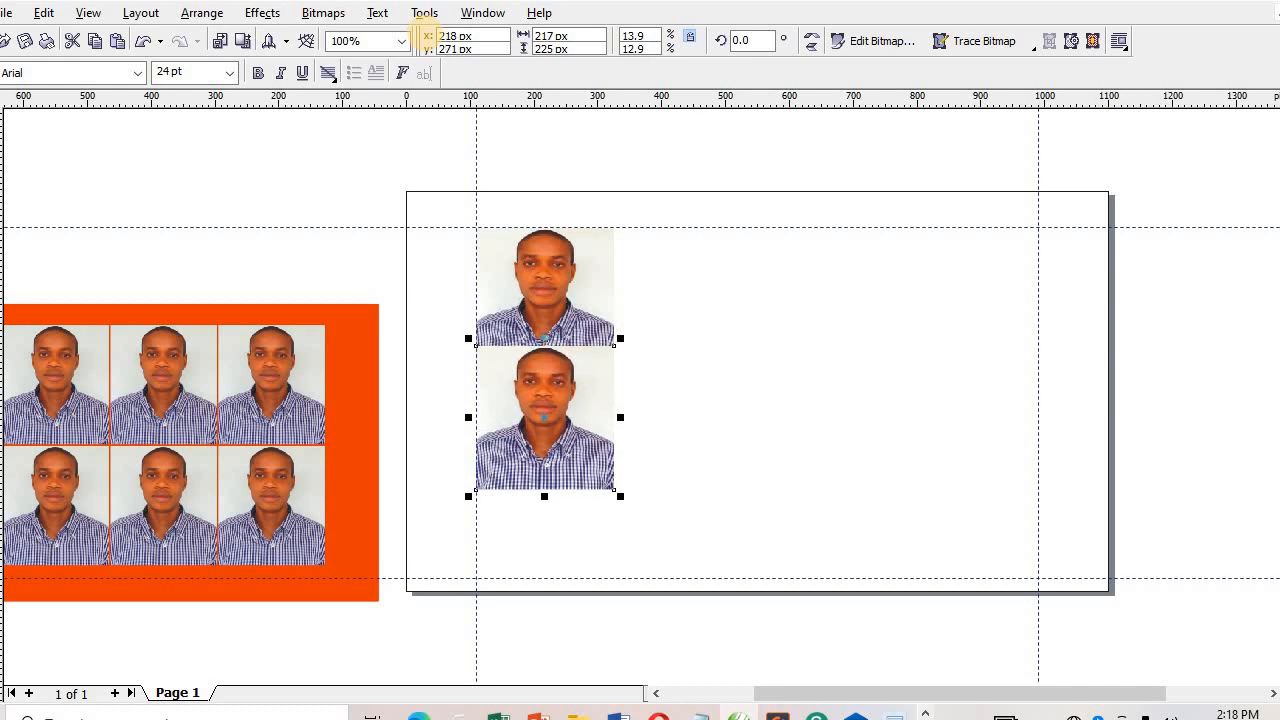
pyautogui.press('Down')
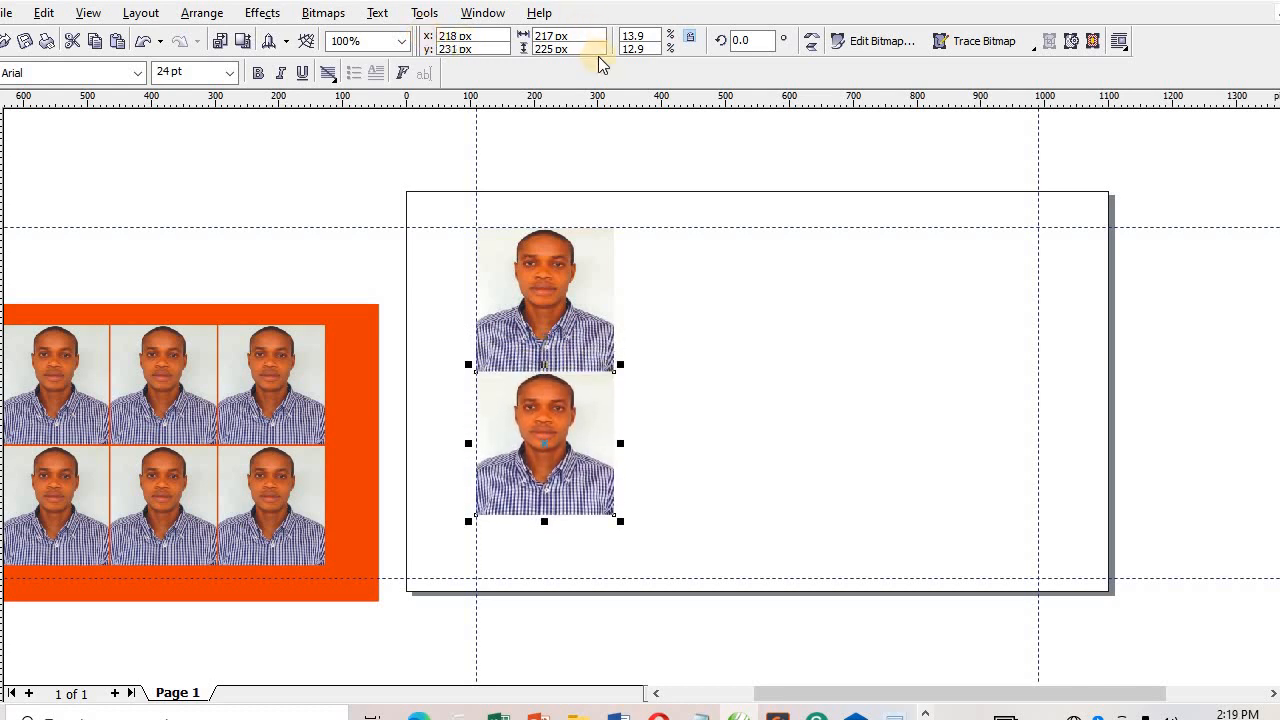
# Duplicate both stacked portraits and move the copies right to form a second column at about x 438 px.
pyautogui.moveTo(666, 581); pyautogui.dragTo(677, 554)
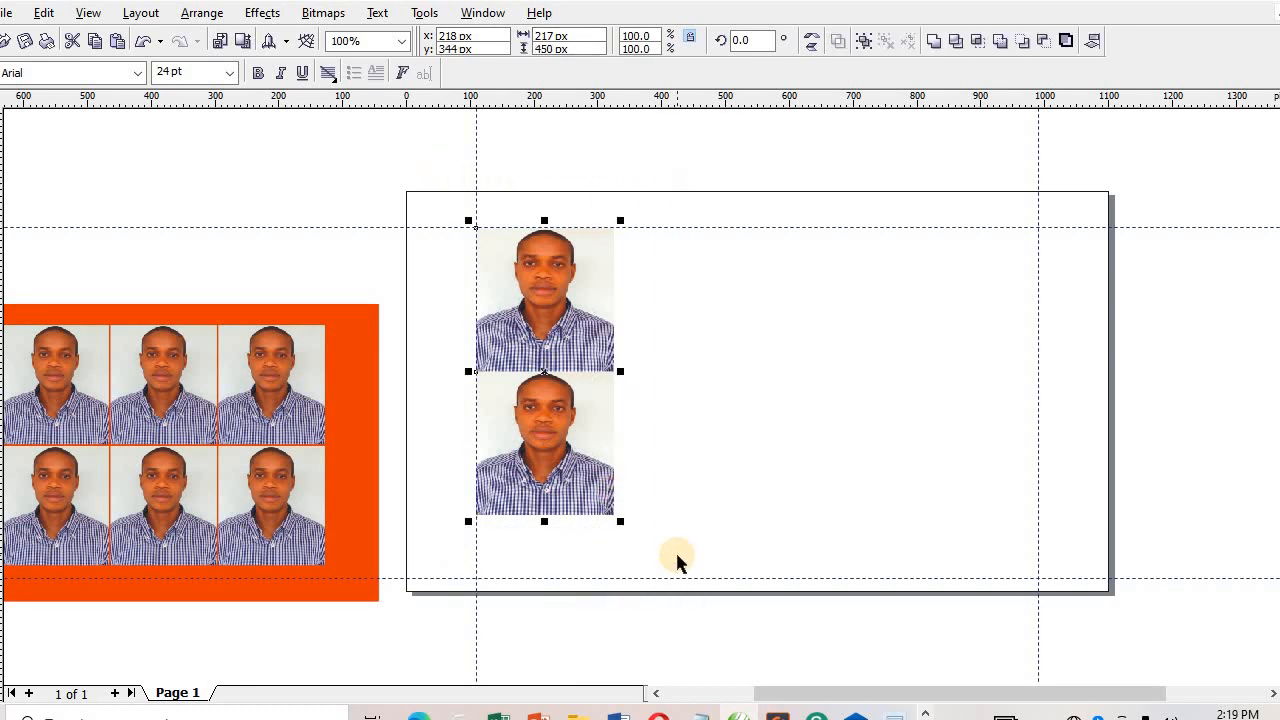
pyautogui.press('KP_Add')
pyautogui.press('Right')
pyautogui.press('Right')
pyautogui.press('Right')
pyautogui.press('Right')
pyautogui.press('Right')
pyautogui.press('Right')
pyautogui.press('Right')
pyautogui.press('Right')
pyautogui.press('Right')
pyautogui.press('Right')
pyautogui.press('Right')
pyautogui.press('Right')
pyautogui.press('Right')
pyautogui.press('Right')
pyautogui.press('Right')
pyautogui.press('Right')
pyautogui.press('Right')
pyautogui.press('Right')
pyautogui.press('Right')
pyautogui.press('Right')
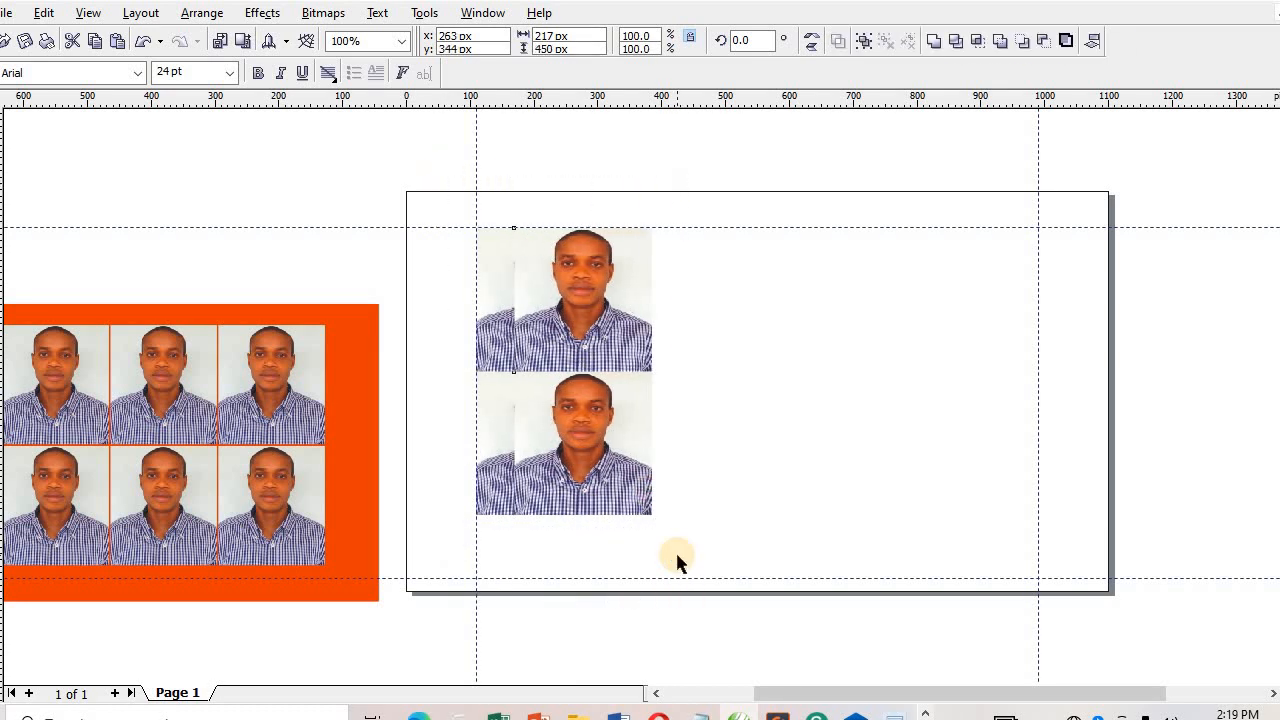
pyautogui.press('Right')
pyautogui.press('Right')
pyautogui.press('Right')
pyautogui.press('Right')
pyautogui.press('Right')
pyautogui.press('Right')
pyautogui.press('Right')
pyautogui.press('Right')
pyautogui.press('Right')
pyautogui.press('Right')
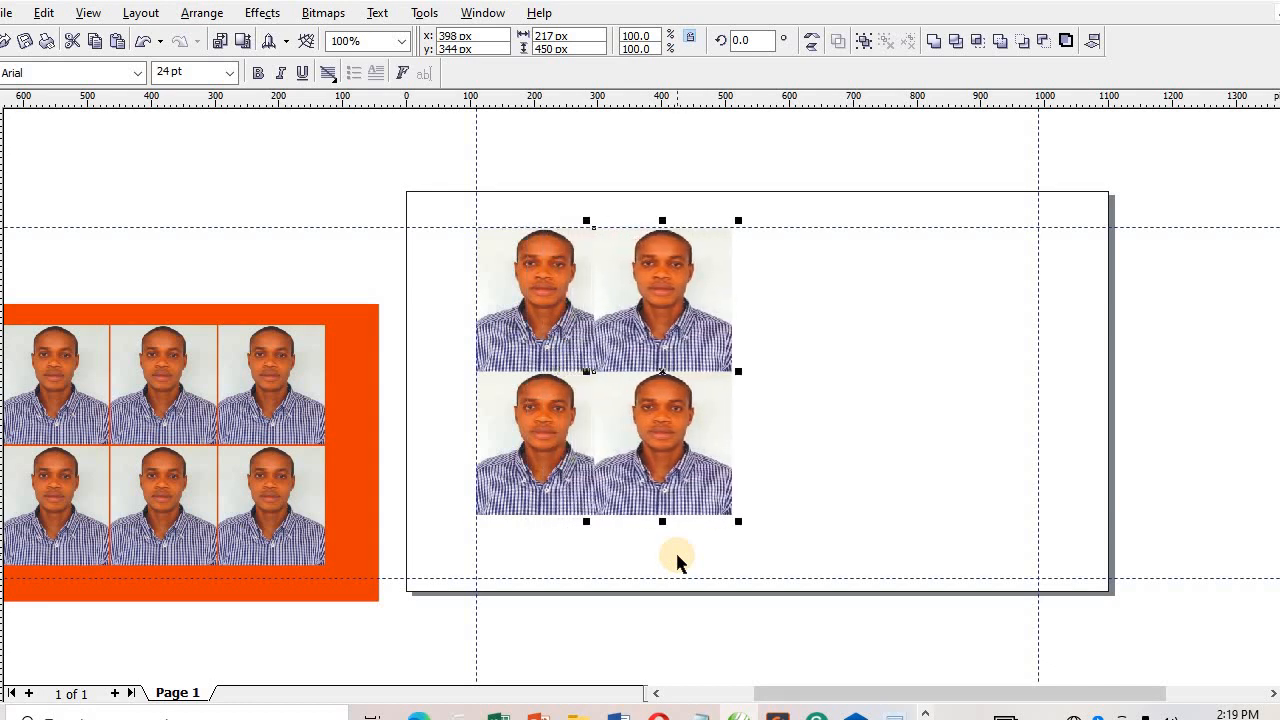
pyautogui.press('Right')
pyautogui.press('Right')
pyautogui.press('Right')
pyautogui.press('Right')
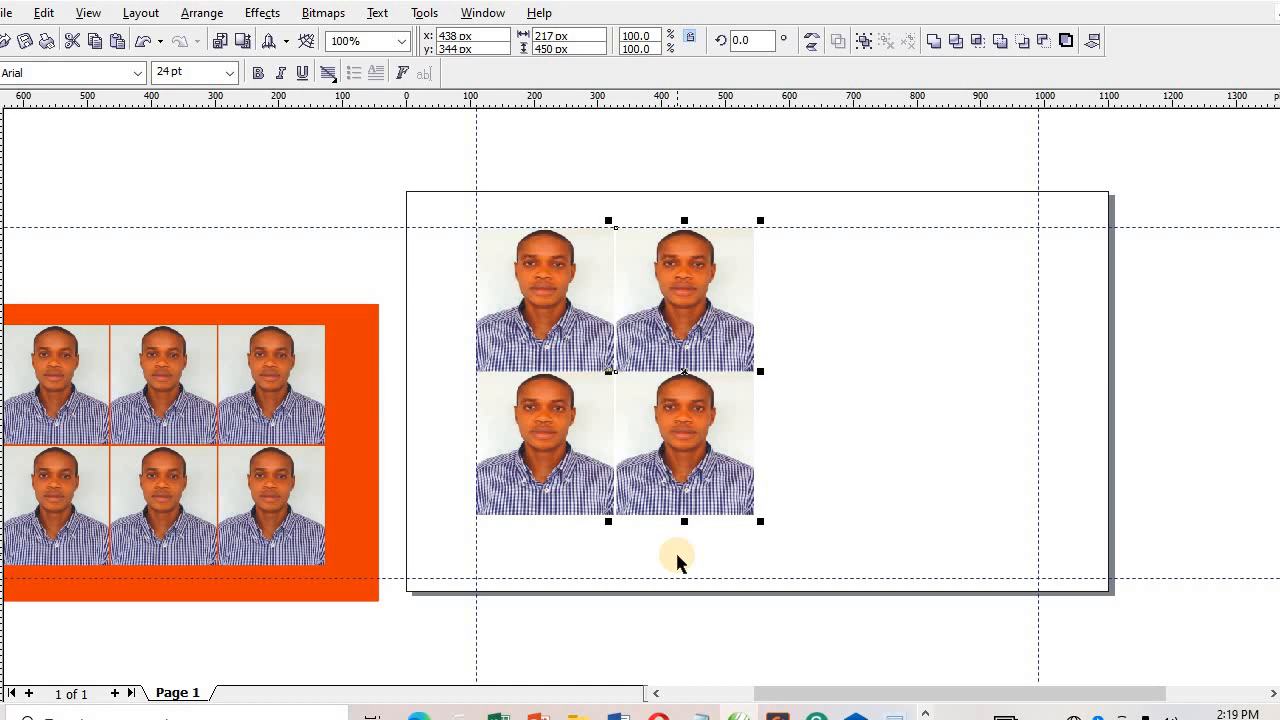
# Try to fine-tune the gap between the two portrait columns by nudging the second column in 5 px increments.
pyautogui.press('Left')
pyautogui.press('Right')
pyautogui.press('Left')
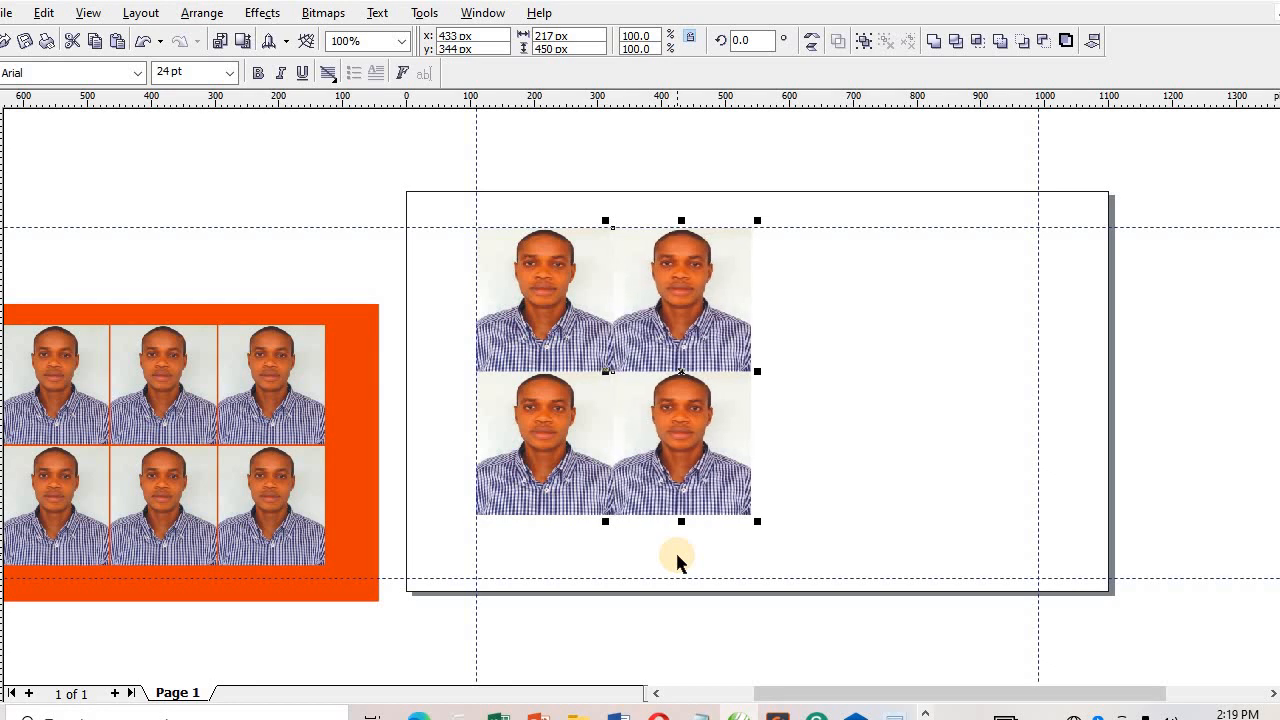
pyautogui.press('Right')
pyautogui.press('Left')
pyautogui.press('Right')
pyautogui.press('Right')
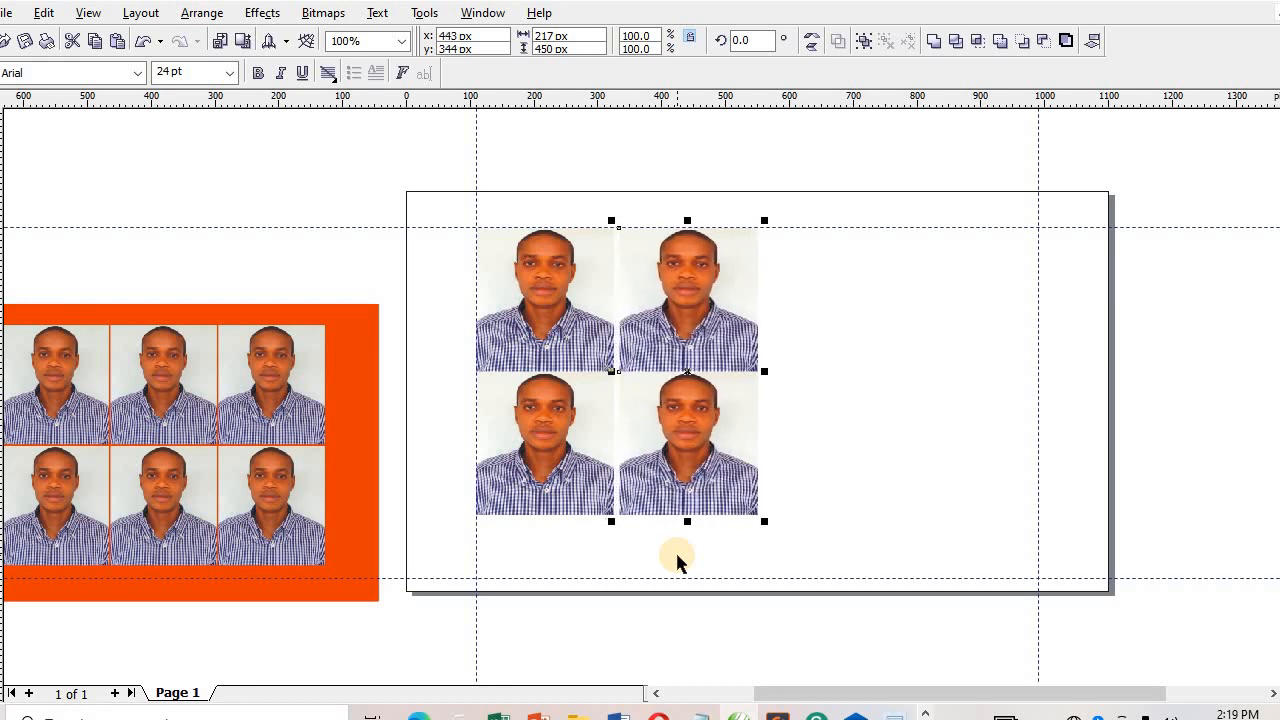
pyautogui.press('Left')
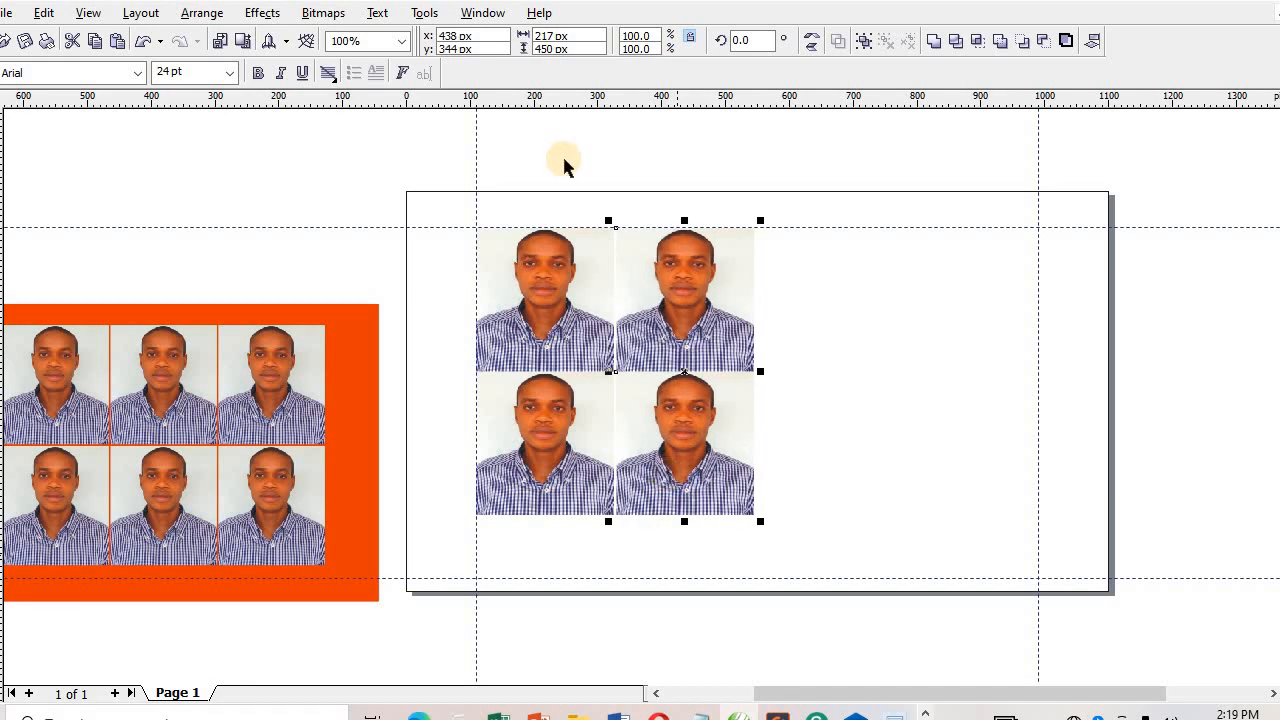
# Set the nudge distance to 2 px and nudge the second portrait column left to about x 436 px.
pyautogui.click(639, 140)
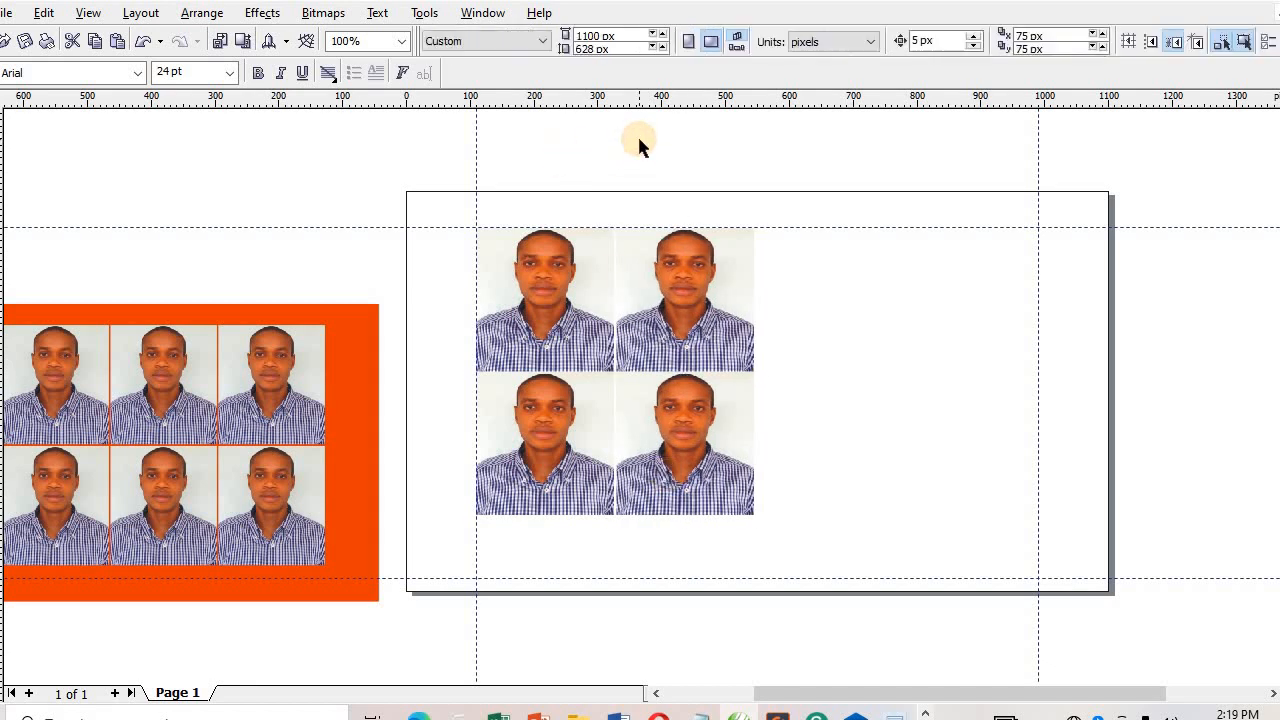
pyautogui.doubleClick(940, 40)
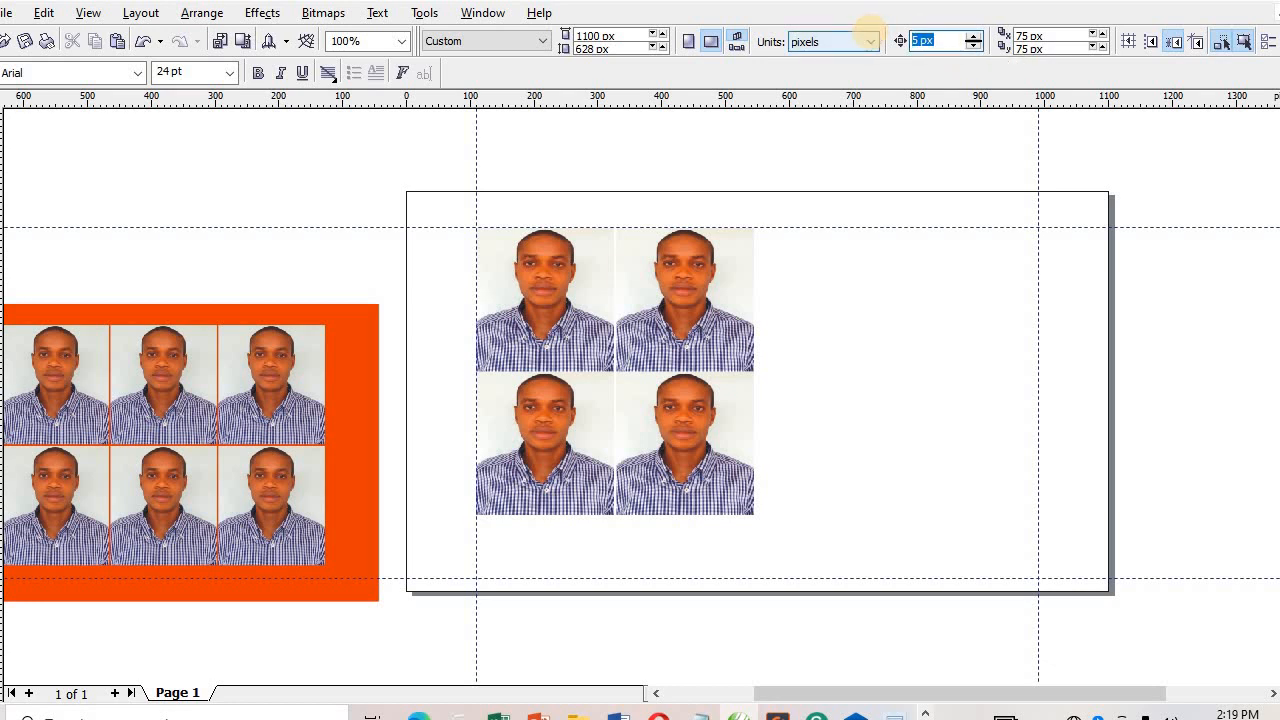
pyautogui.write('2')
pyautogui.press('Return')
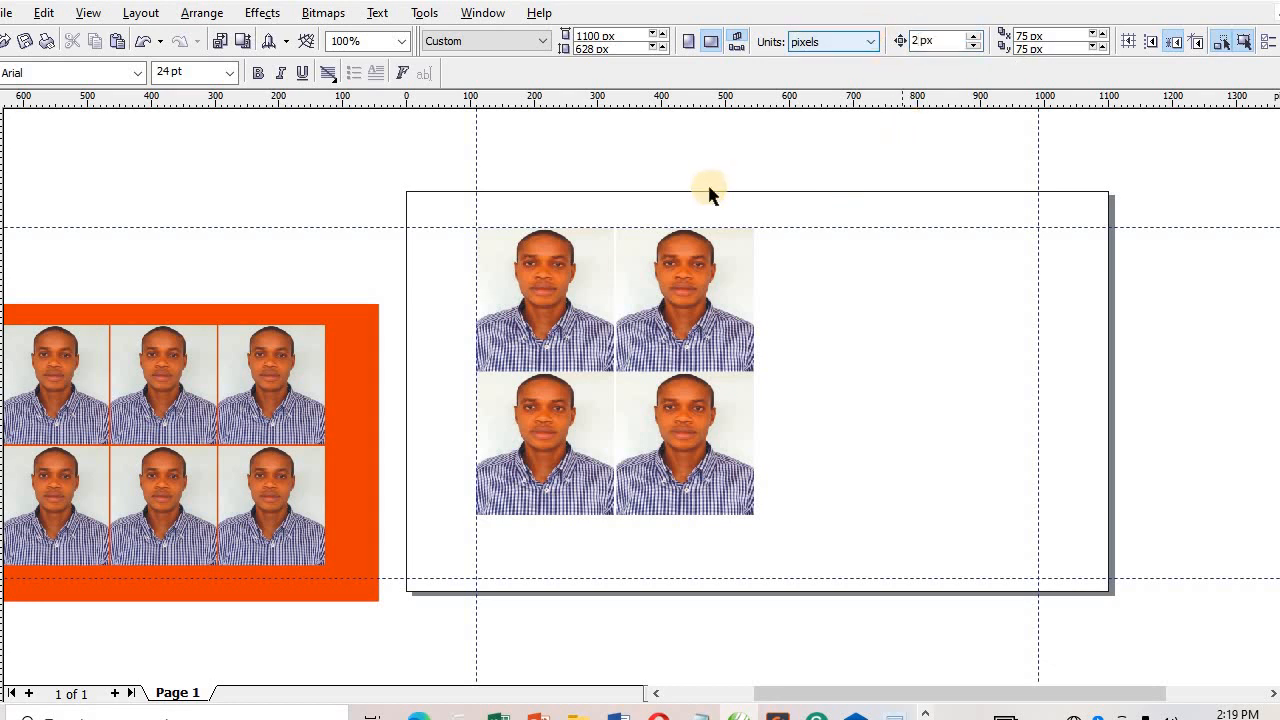
pyautogui.moveTo(568, 152); pyautogui.dragTo(855, 592)
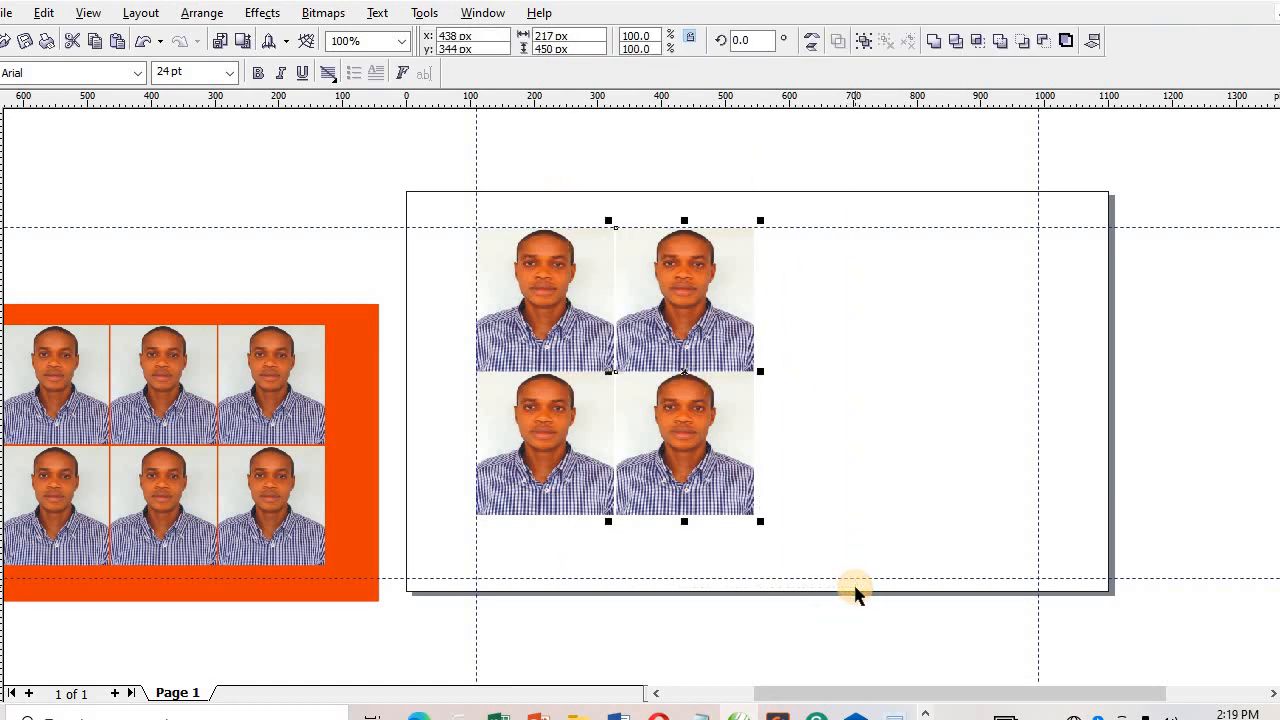
pyautogui.press('Left')
pyautogui.press('Left')
pyautogui.press('Right')
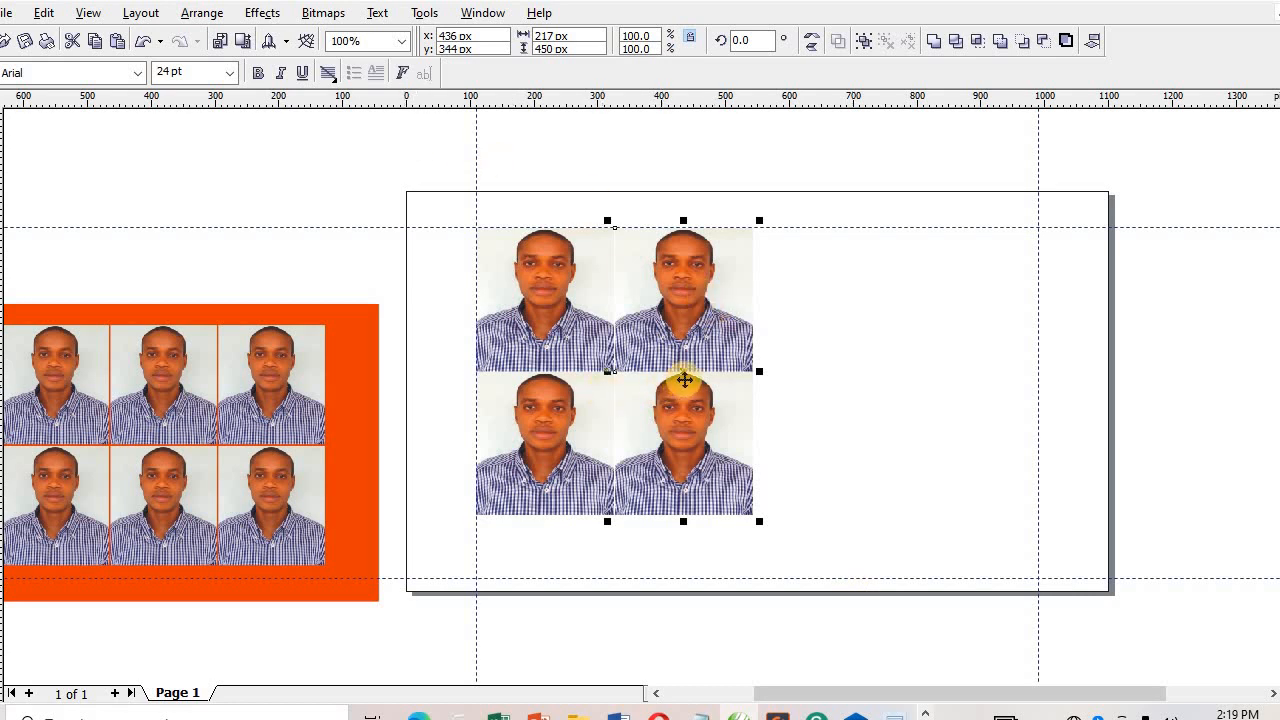
# Copy the portrait column twice more to make four columns, and enlarge all eight portraits to about 880 × 455 px between the vertical guidelines.
pyautogui.moveTo(684, 380); pyautogui.dragTo(823, 380)
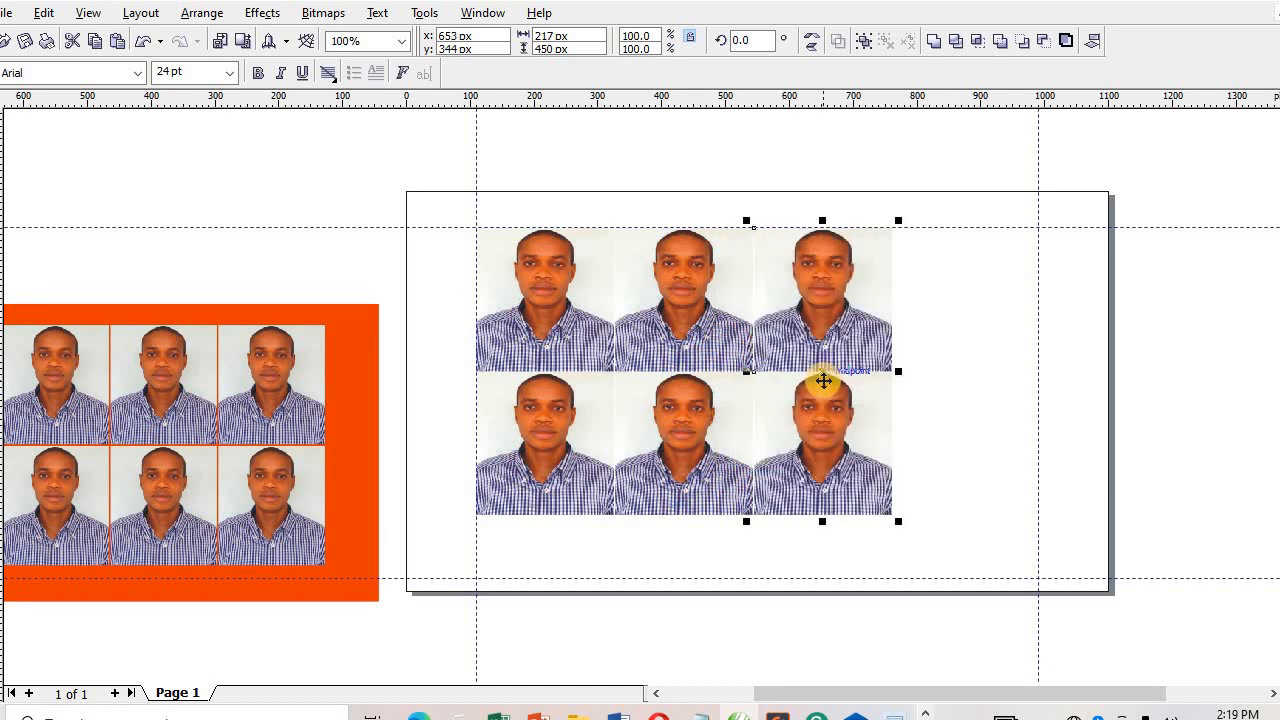
pyautogui.hotkey('ctrl', 'r')
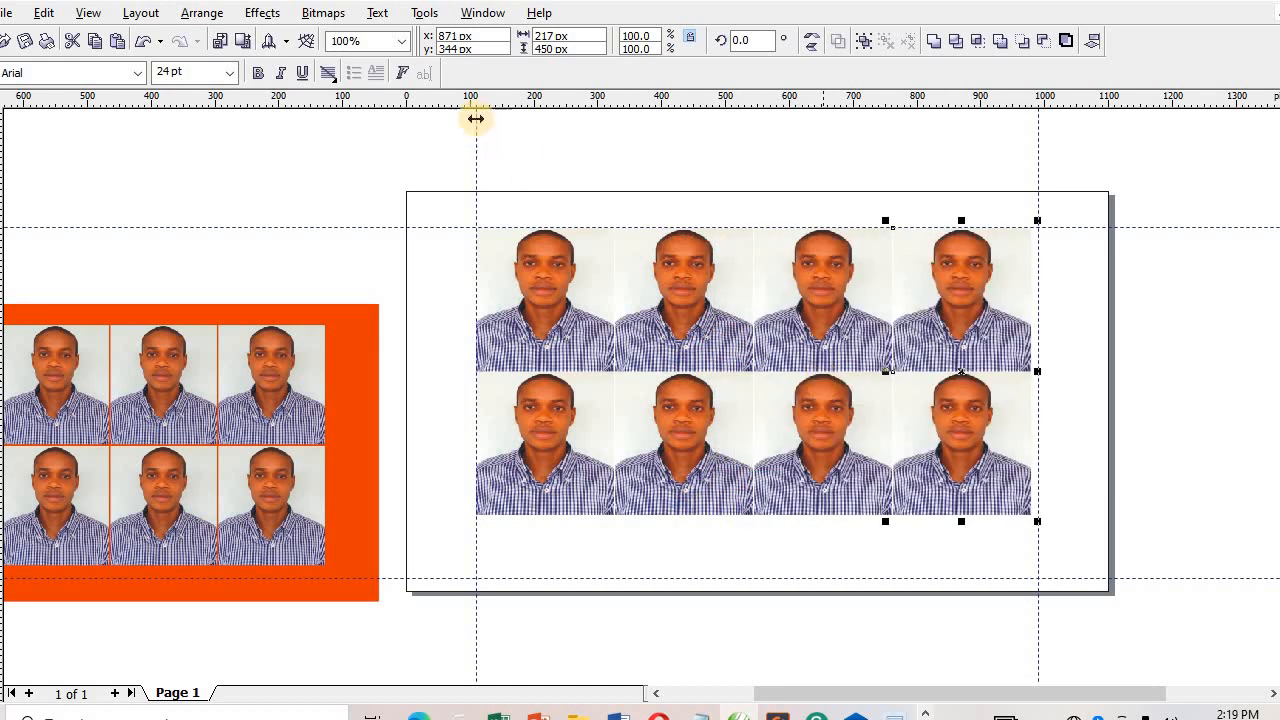
pyautogui.moveTo(450, 166); pyautogui.dragTo(1043, 540)
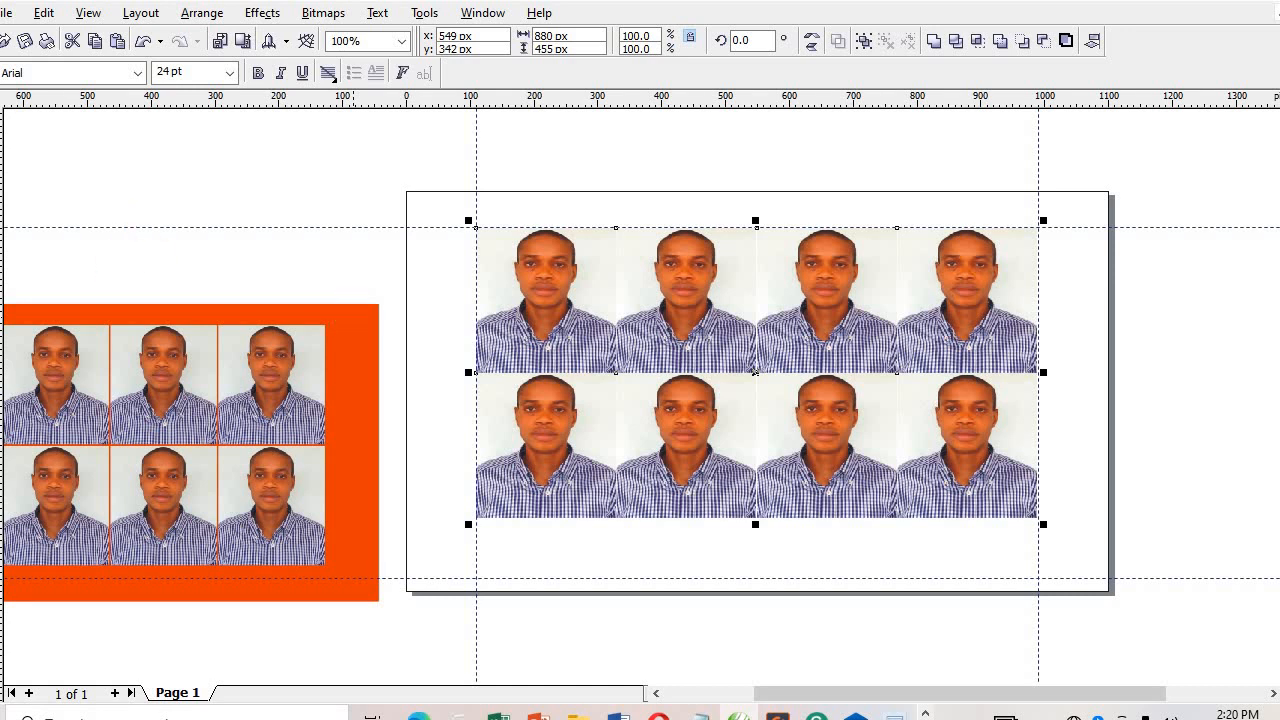
pyautogui.click(420, 358)
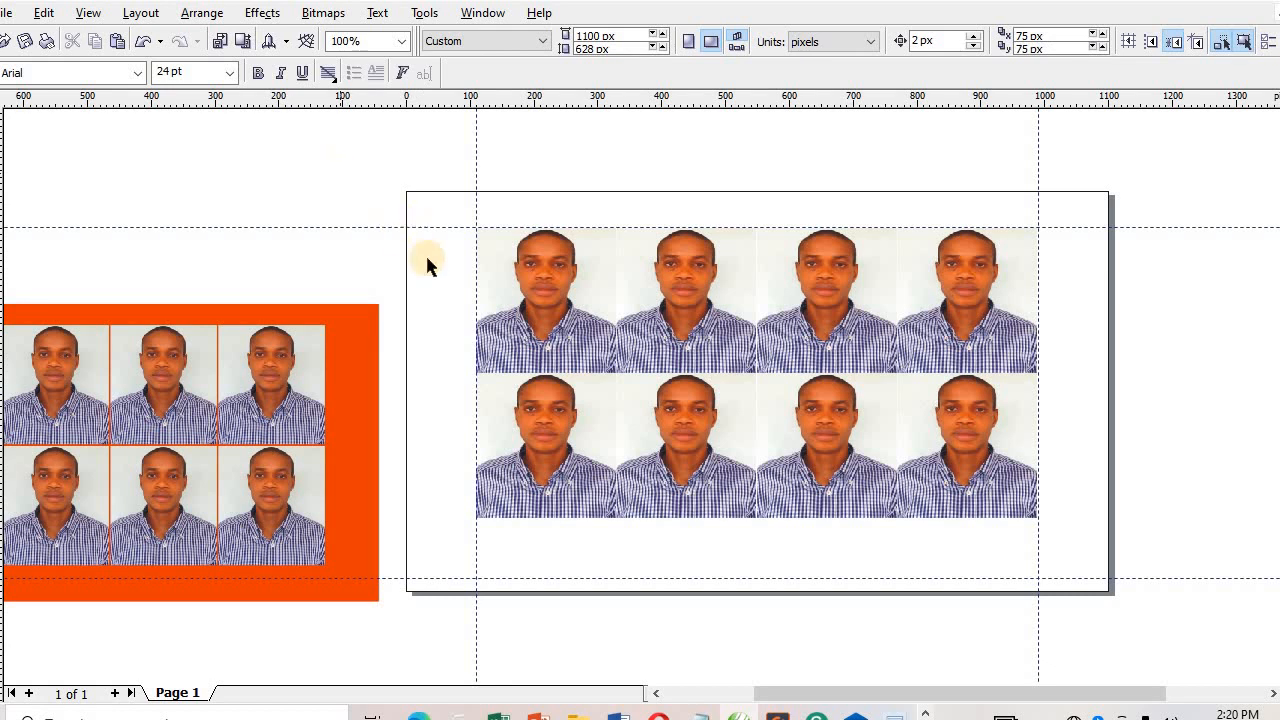
# Create a rectangle covering the whole 1100 × 628 px page and remove its outline.
pyautogui.click(652, 694)
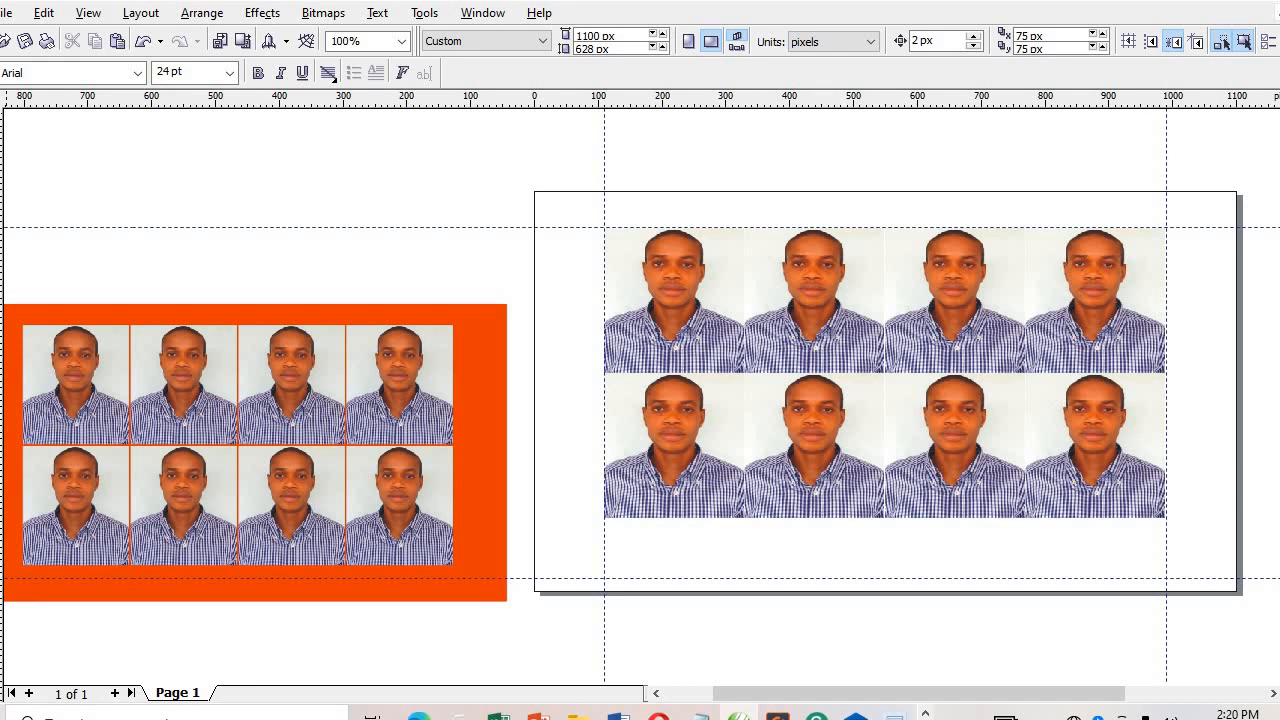
pyautogui.doubleClick(2, 250)
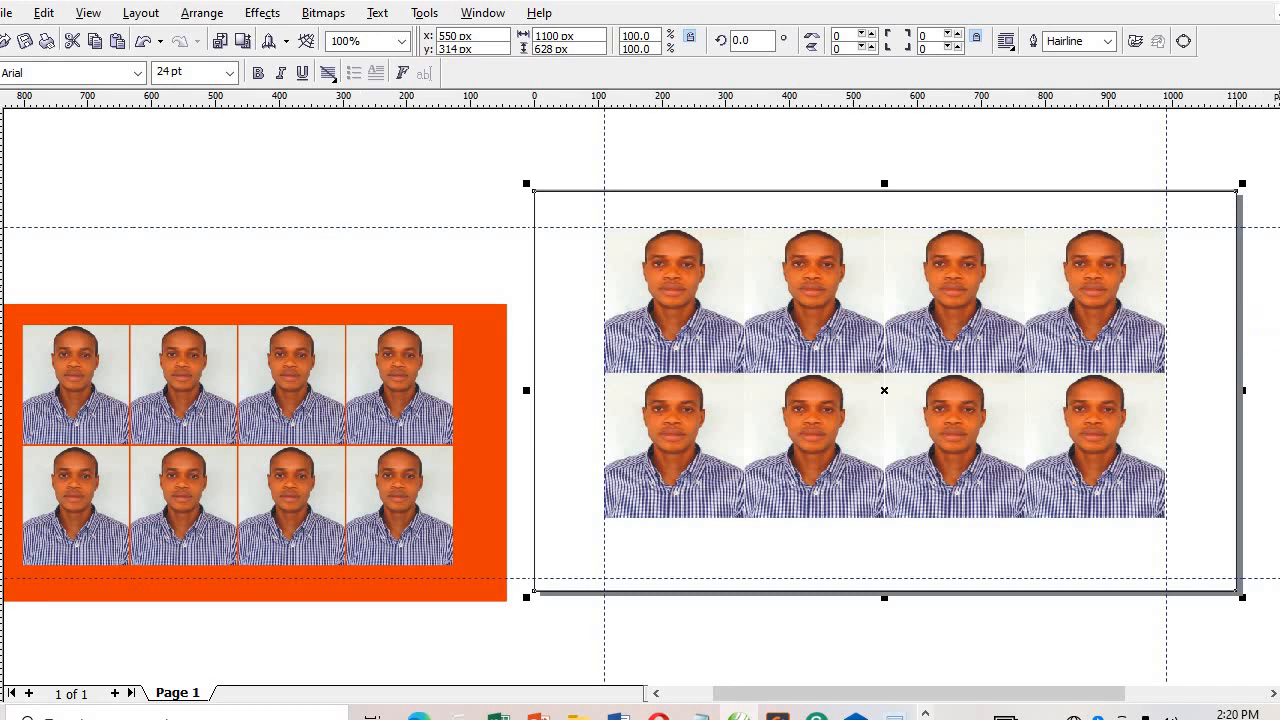
pyautogui.rightClick(1279, 120)
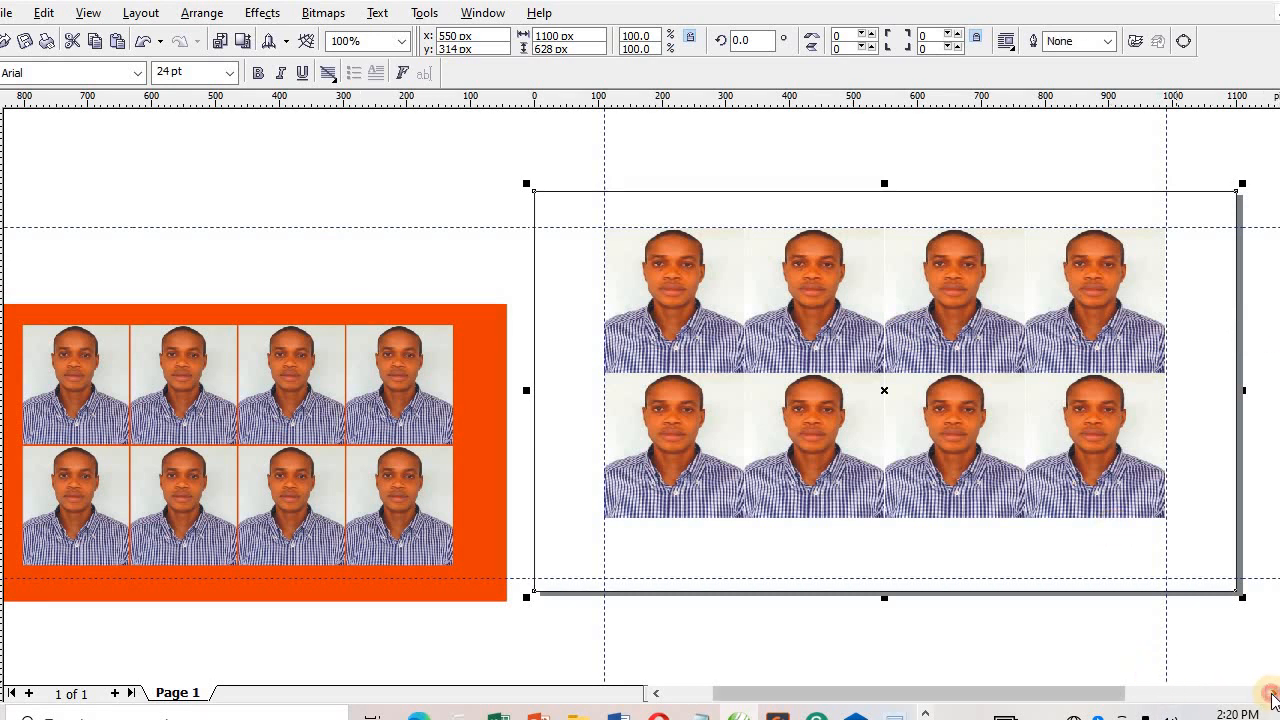
# Draw a 108 × 628 px rectangle over the page's left margin and a 991 × 114 px rectangle beneath the portraits.
pyautogui.click(1273, 693)
pyautogui.click(1273, 693)
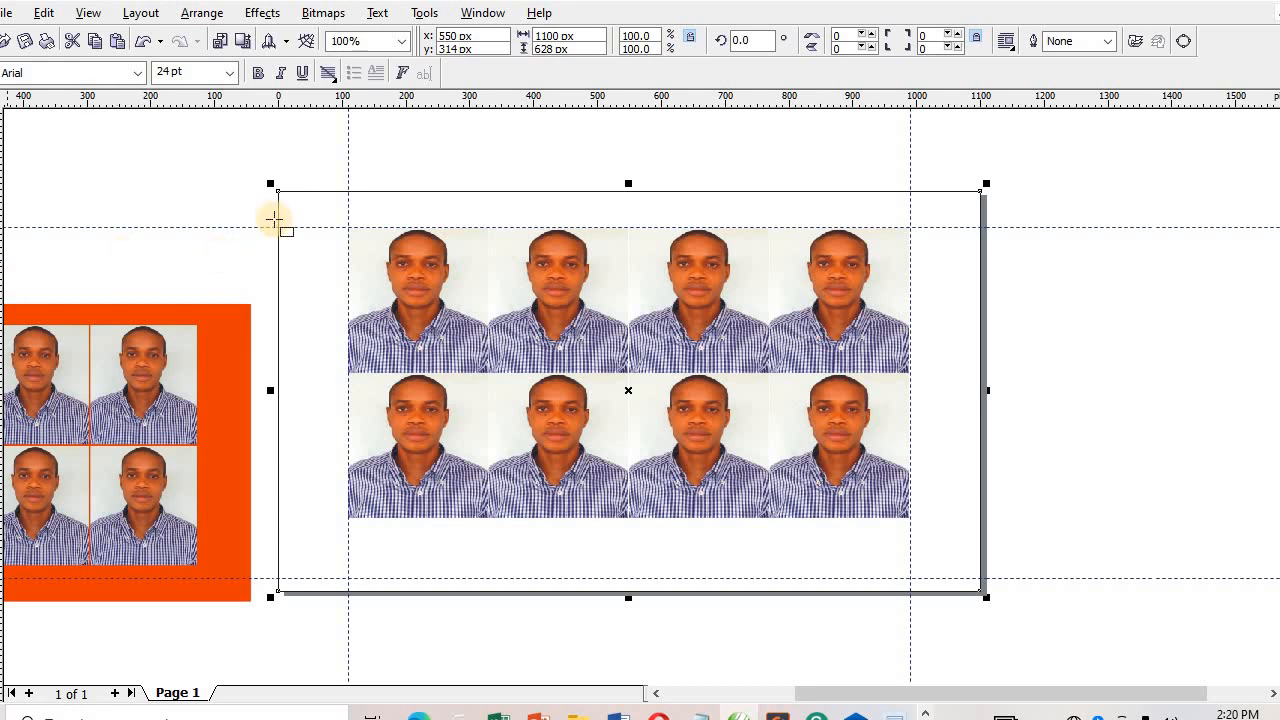
pyautogui.moveTo(366, 601)
pyautogui.mouseDown()
pyautogui.moveTo(339, 554)
pyautogui.moveTo(346, 591)
pyautogui.mouseUp()
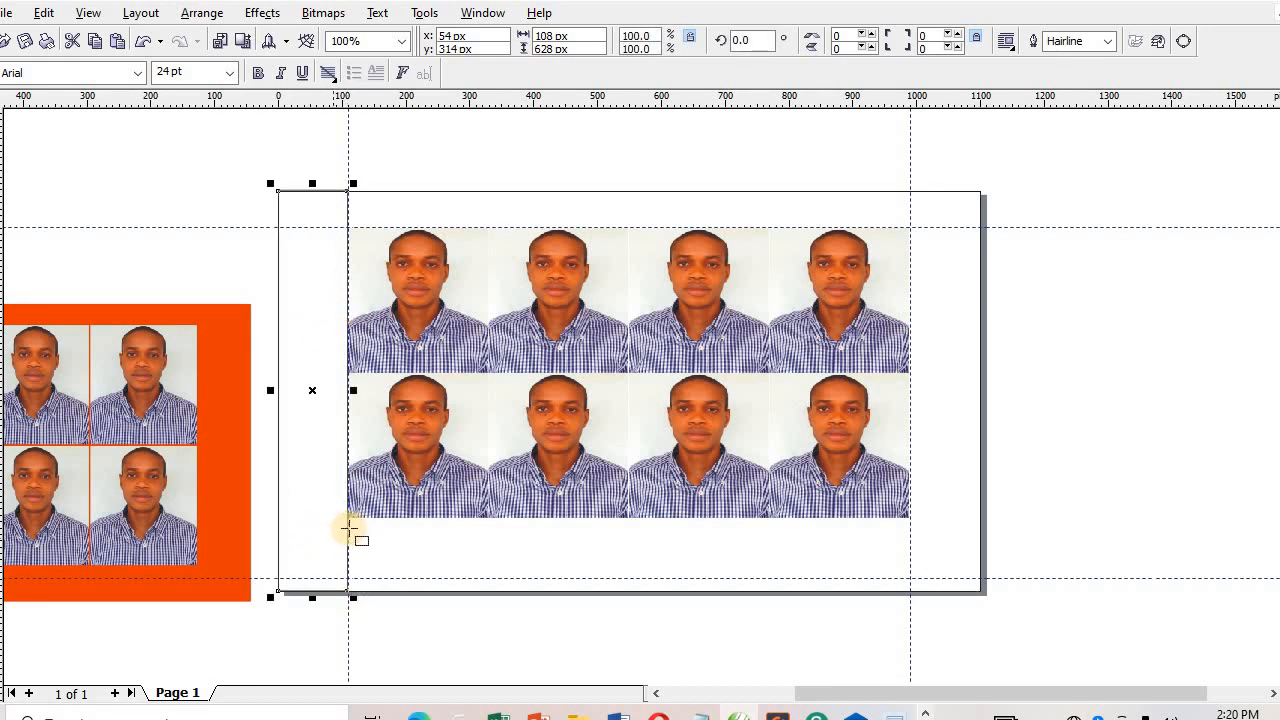
pyautogui.moveTo(880, 598); pyautogui.dragTo(981, 593)
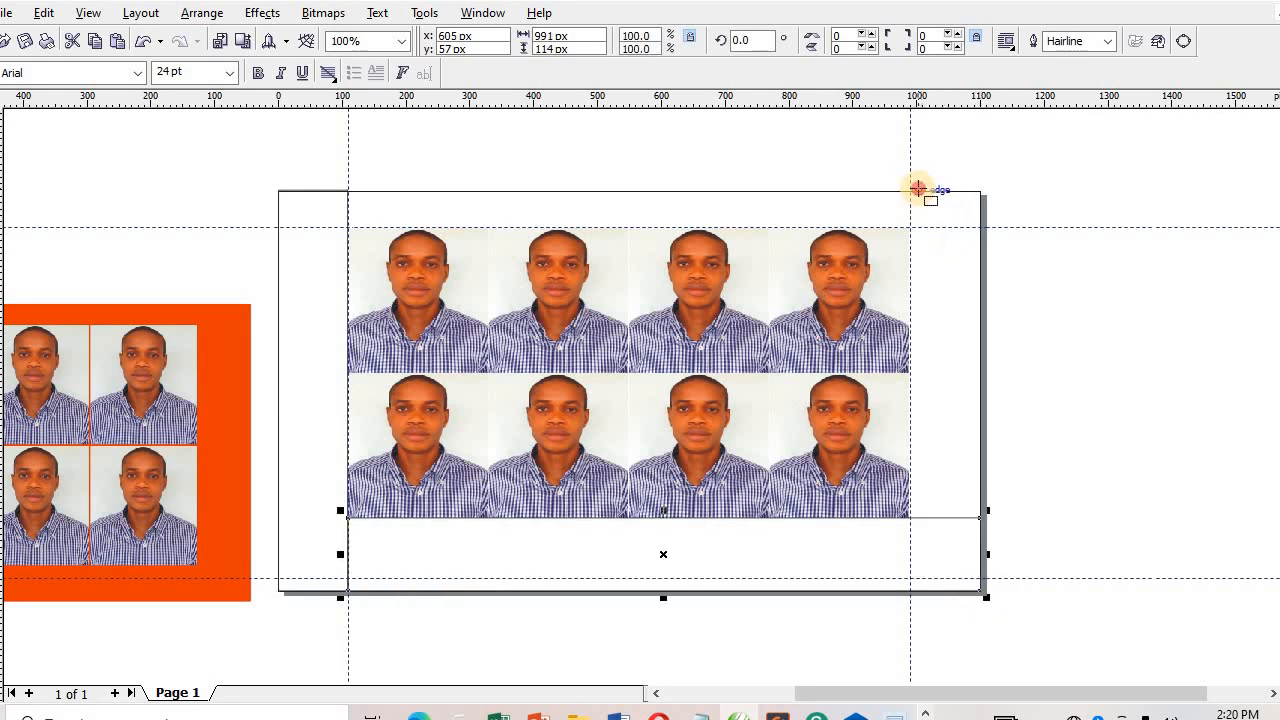
# Draw a tall narrow rectangle along the page's right margin down to the lower rectangle, and discard the tiny stray rectangle beside the portraits.
pyautogui.moveTo(919, 190); pyautogui.dragTo(981, 514)
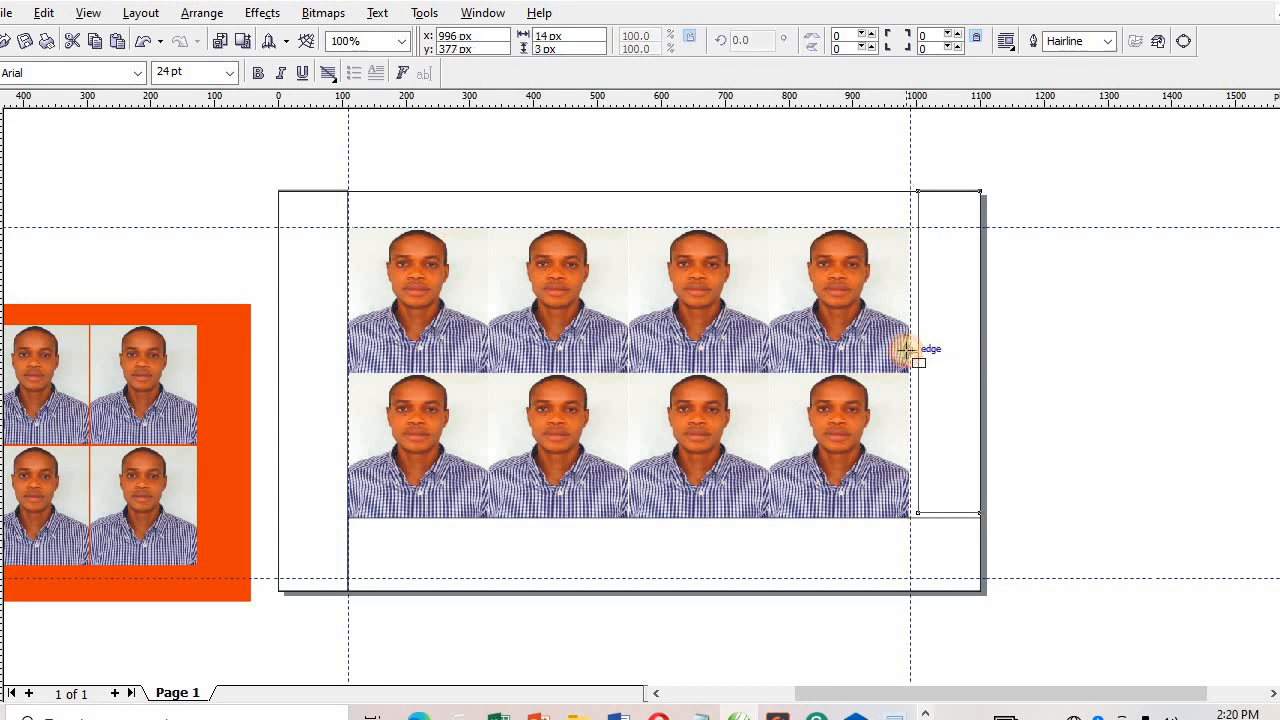
pyautogui.moveTo(910, 350); pyautogui.dragTo(919, 352)
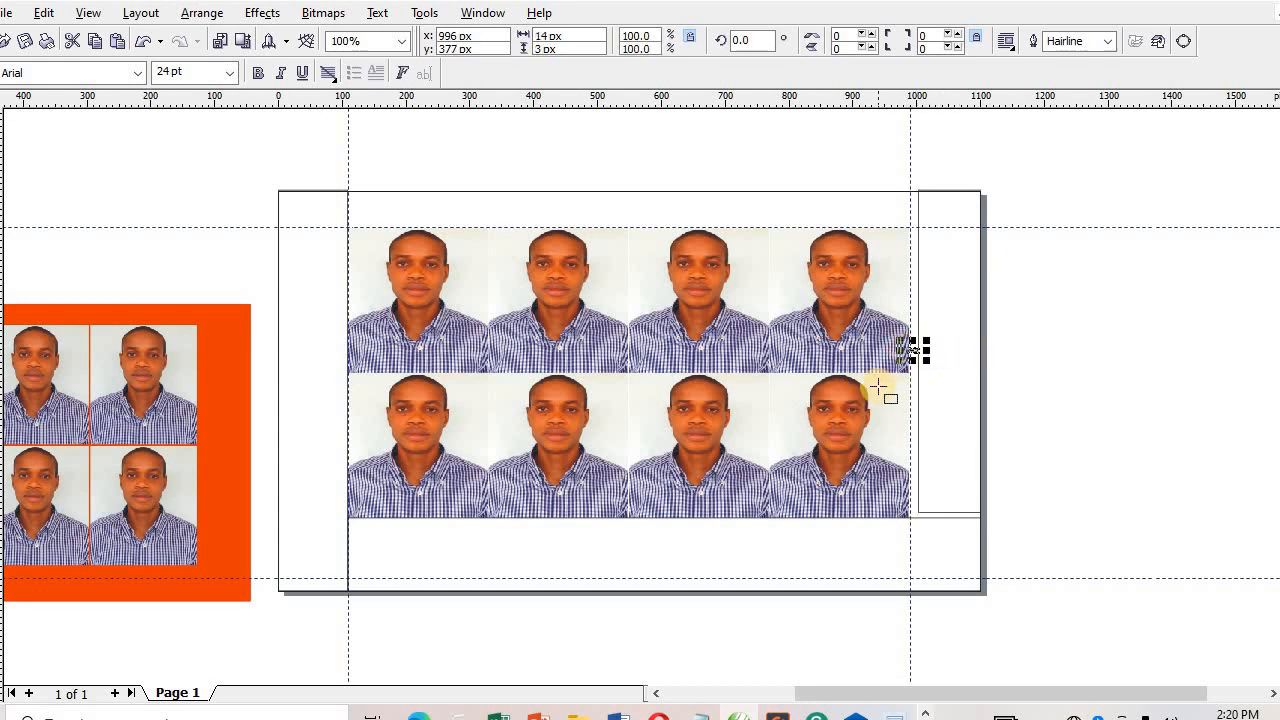
pyautogui.press('Escape')
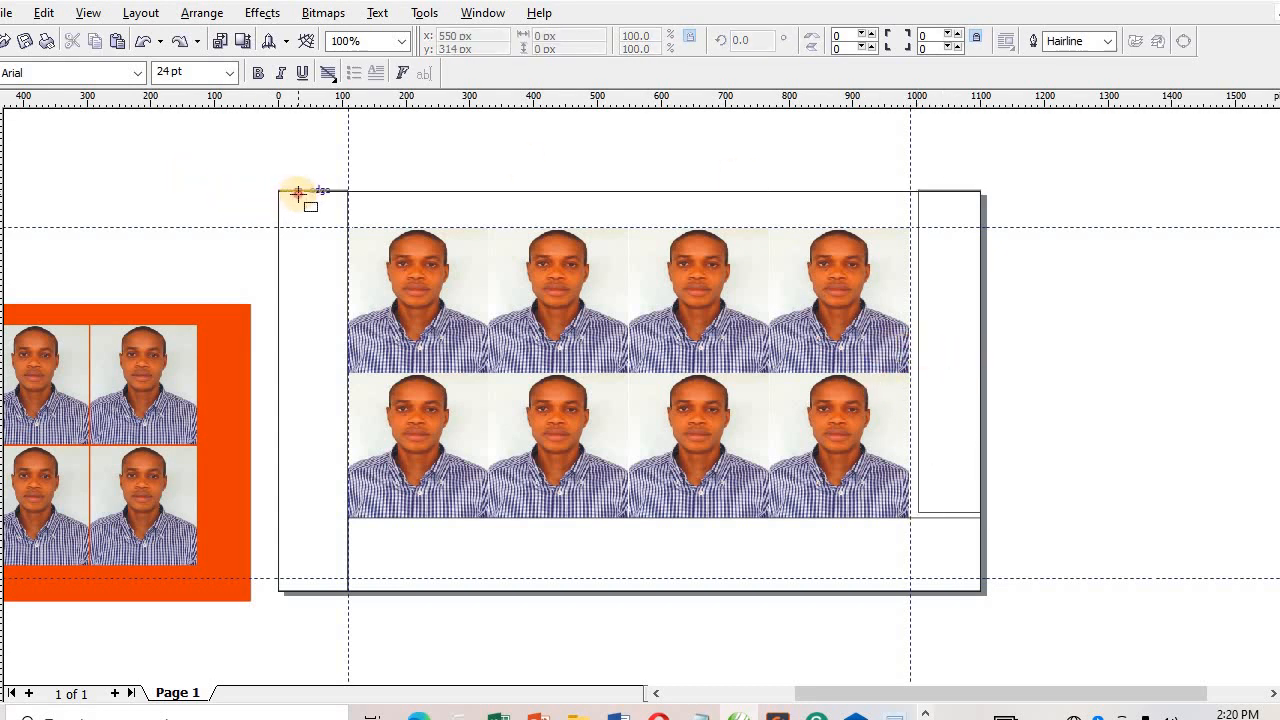
# Draw a rectangle about 972 × 48 px across the page's upper margin, and delete it.
pyautogui.moveTo(298, 192); pyautogui.dragTo(919, 222)
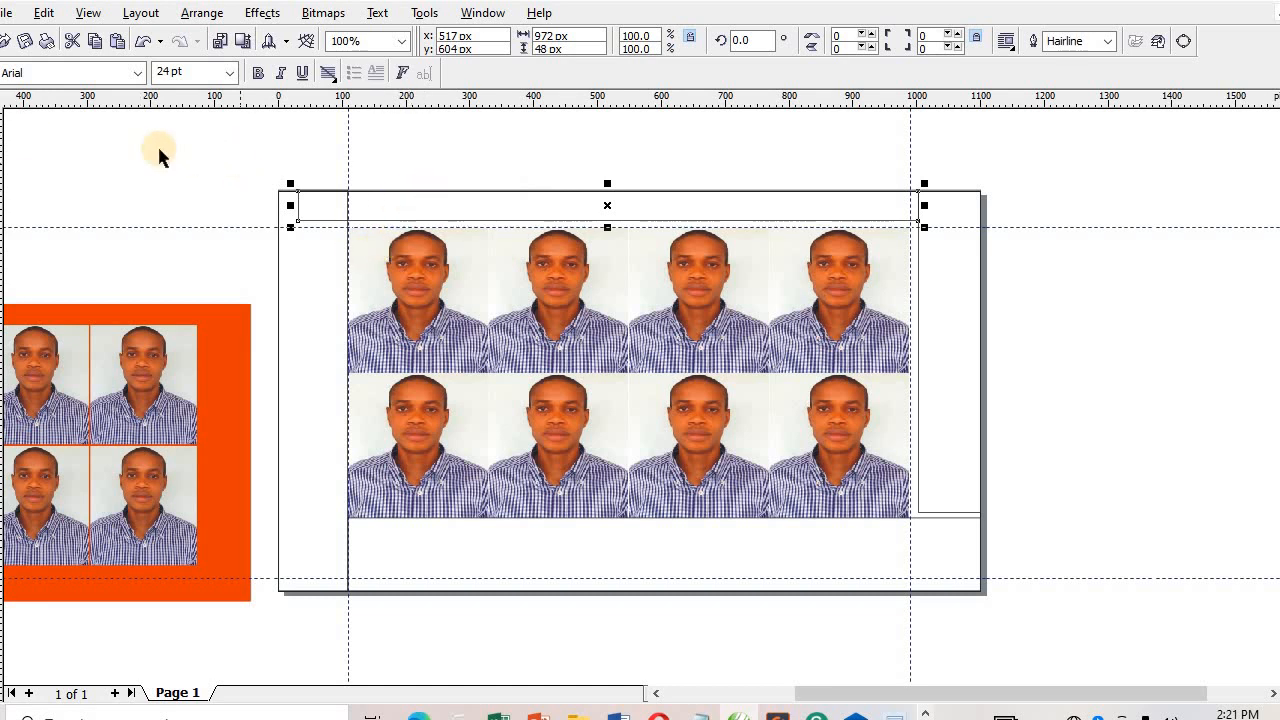
pyautogui.moveTo(254, 150); pyautogui.dragTo(991, 243)
pyautogui.press('Delete')
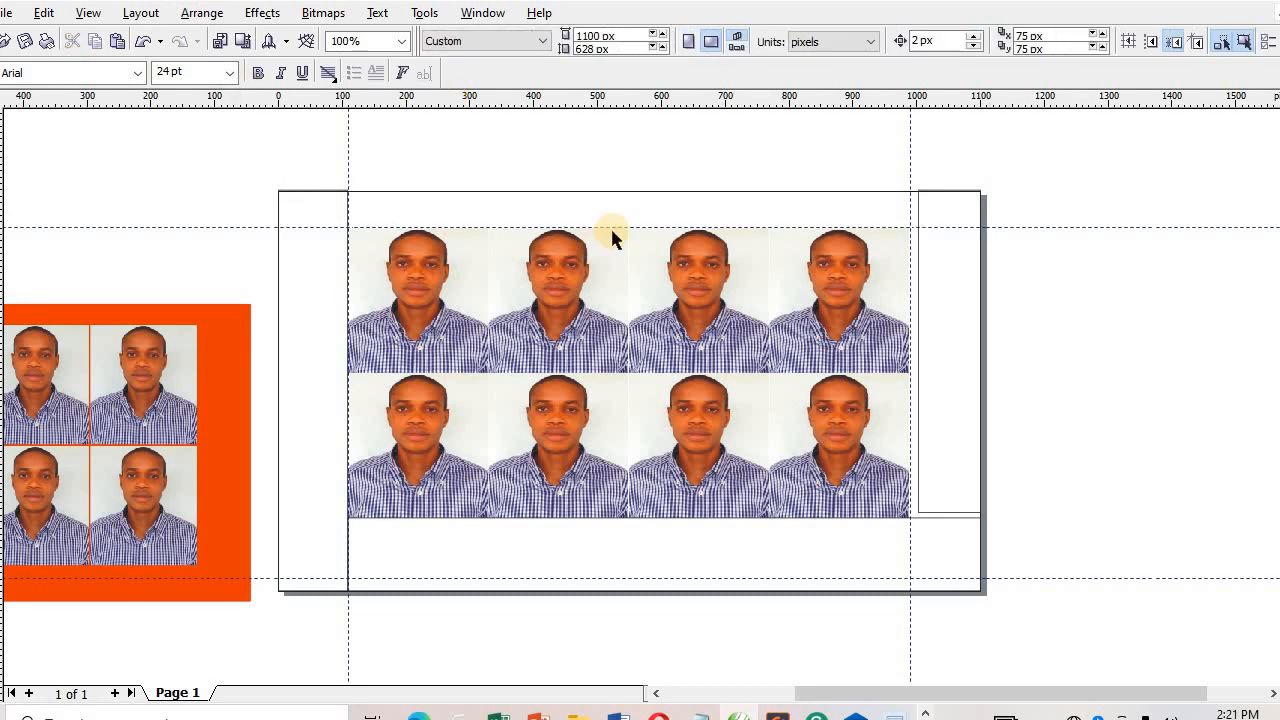
# Delete the three rectangles drawn over the page margins beside and beneath the portraits, keeping the page-sized rectangle.
pyautogui.click(920, 420)
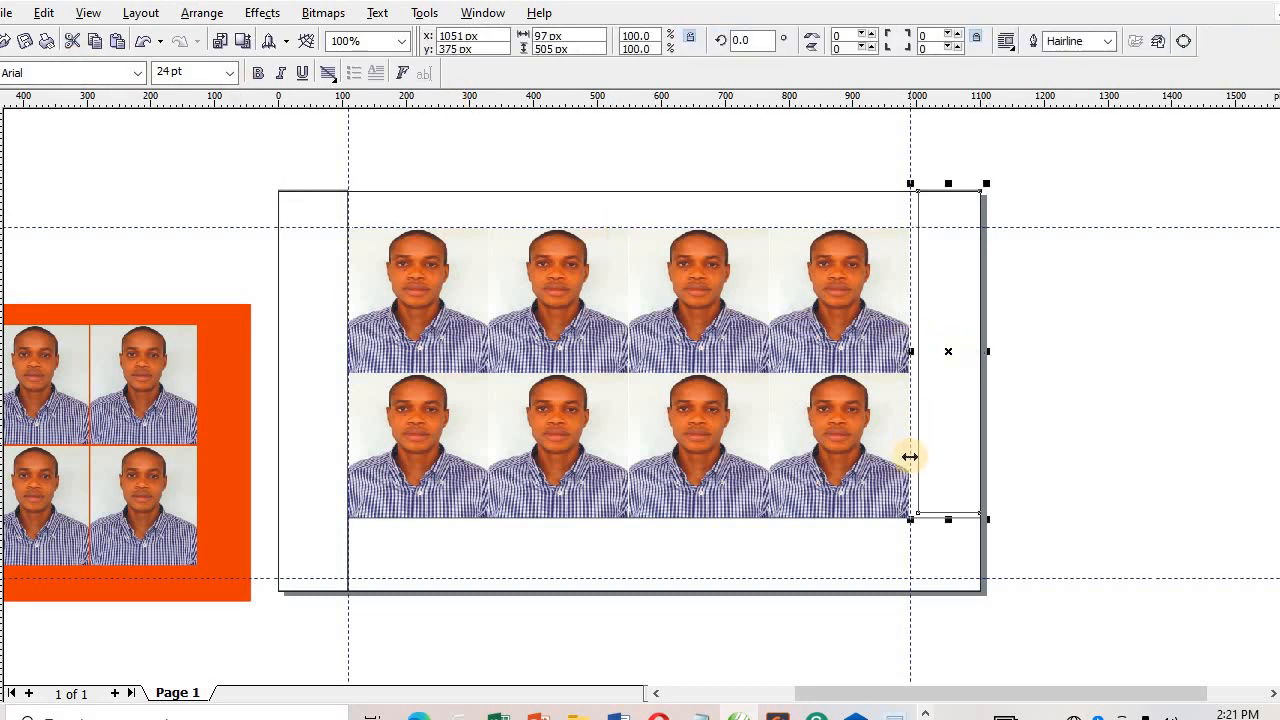
pyautogui.press('Delete')
pyautogui.click(930, 548)
pyautogui.press('Delete')
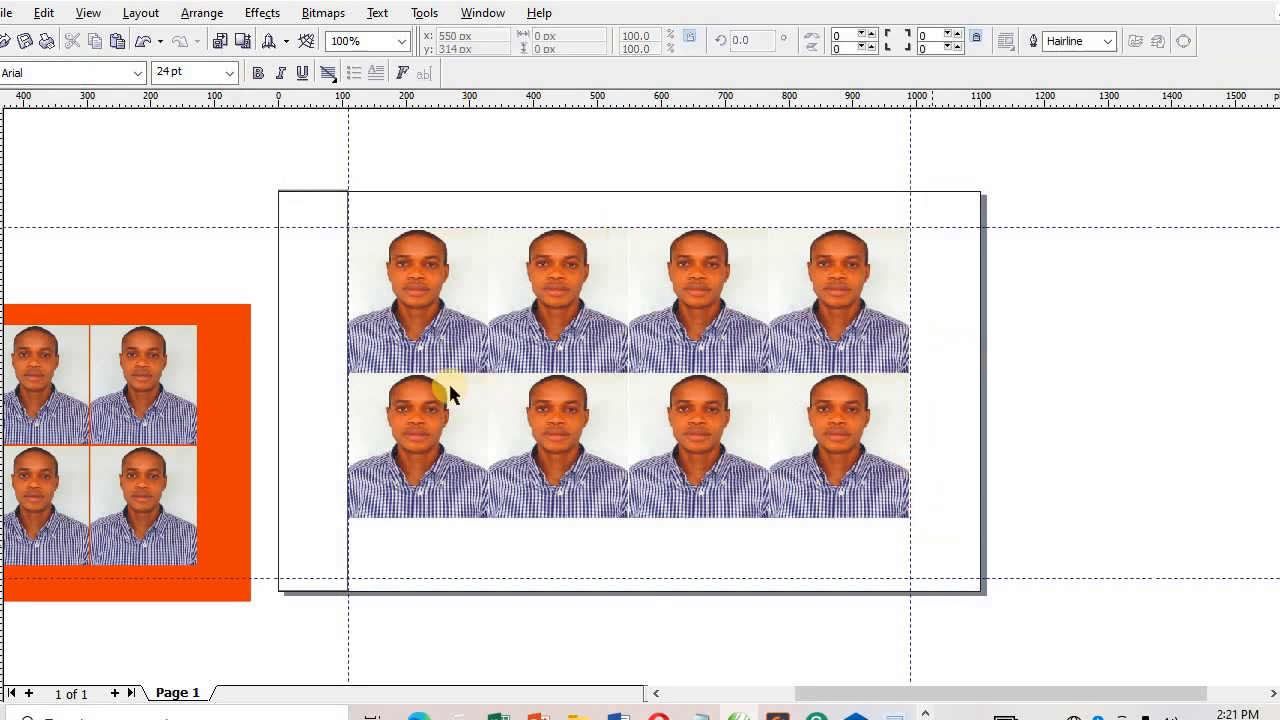
pyautogui.click(328, 374)
pyautogui.press('Delete')
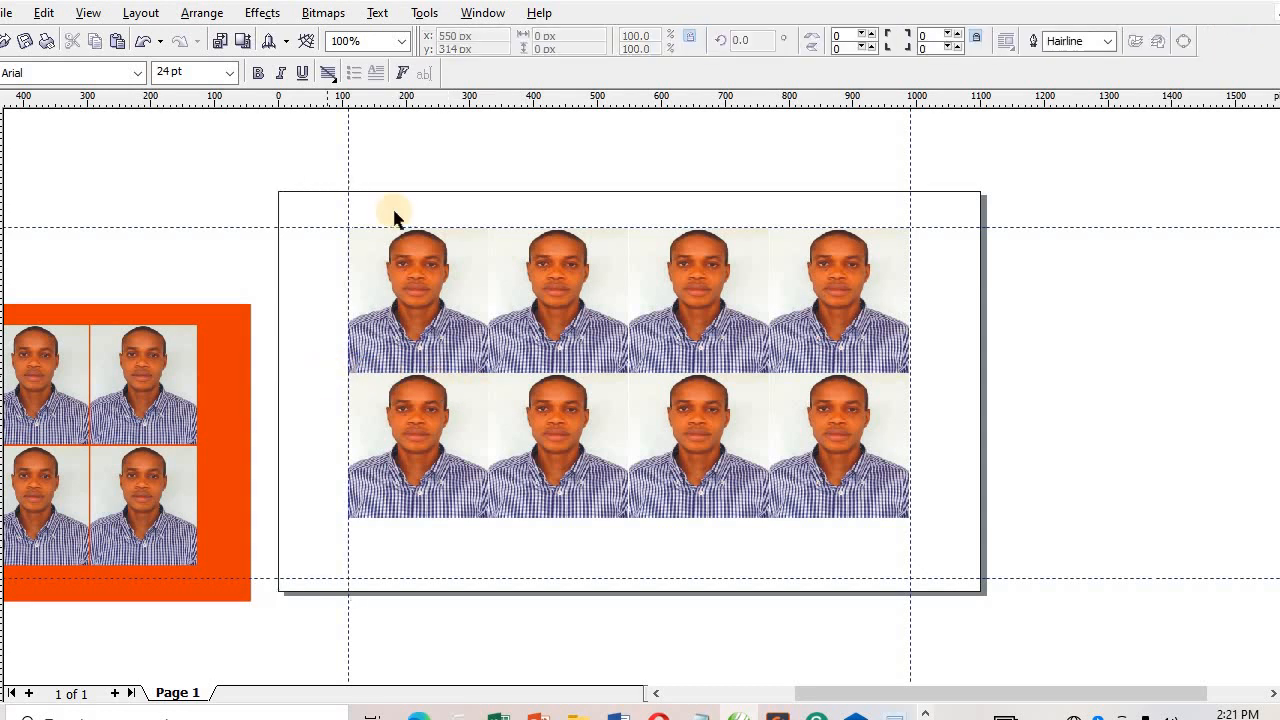
pyautogui.click(391, 205)
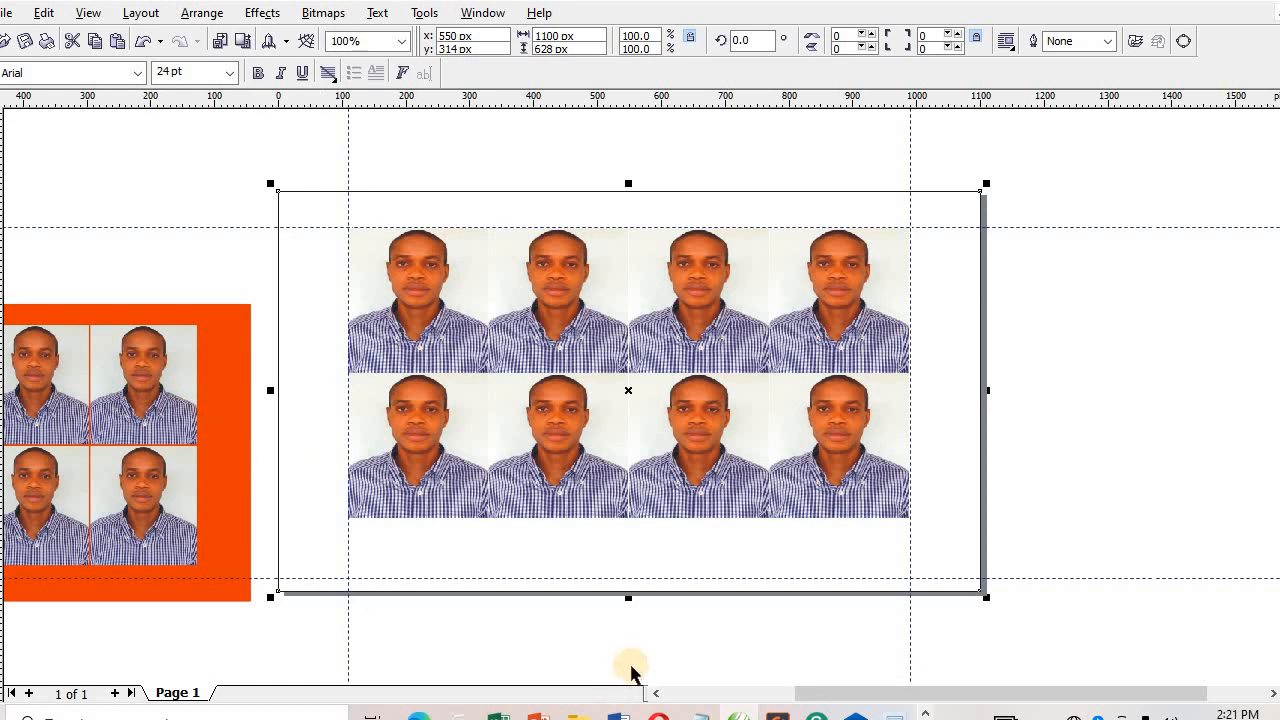
# Delete the orange-backed reference photo sheet that lies outside the page.
pyautogui.click(652, 693)
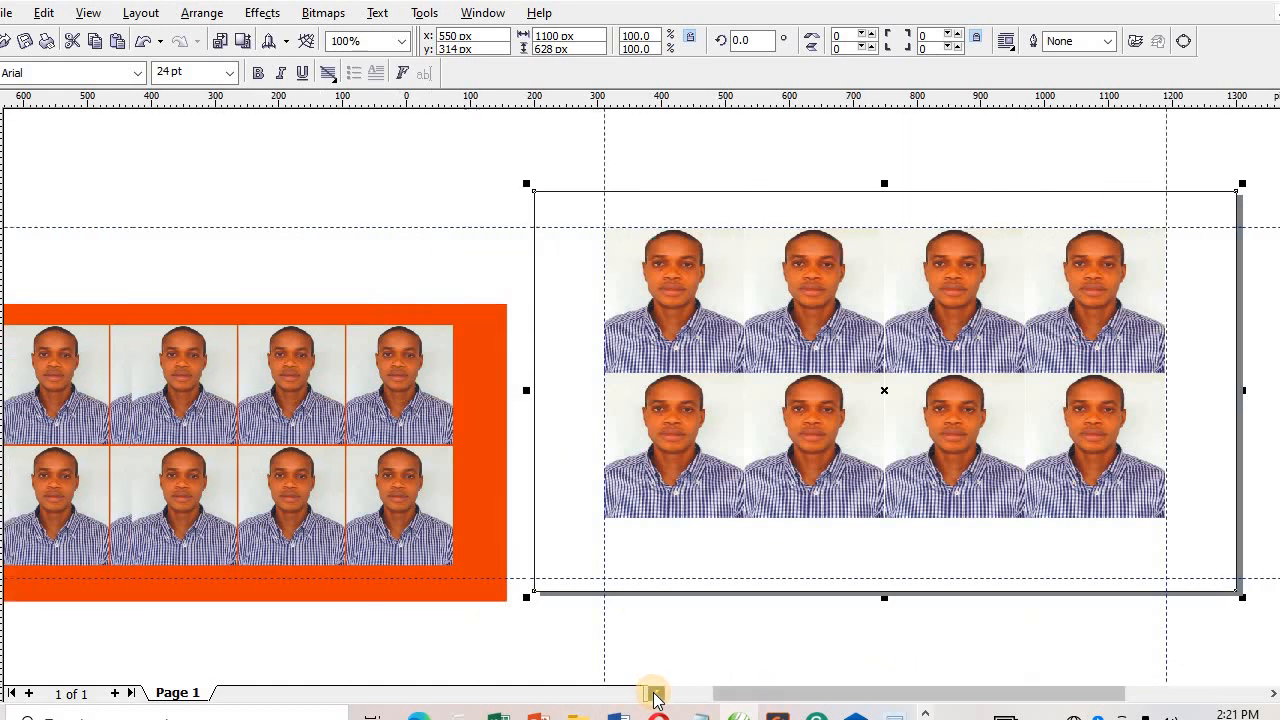
pyautogui.click(655, 695)
pyautogui.moveTo(68, 278); pyautogui.dragTo(664, 640)
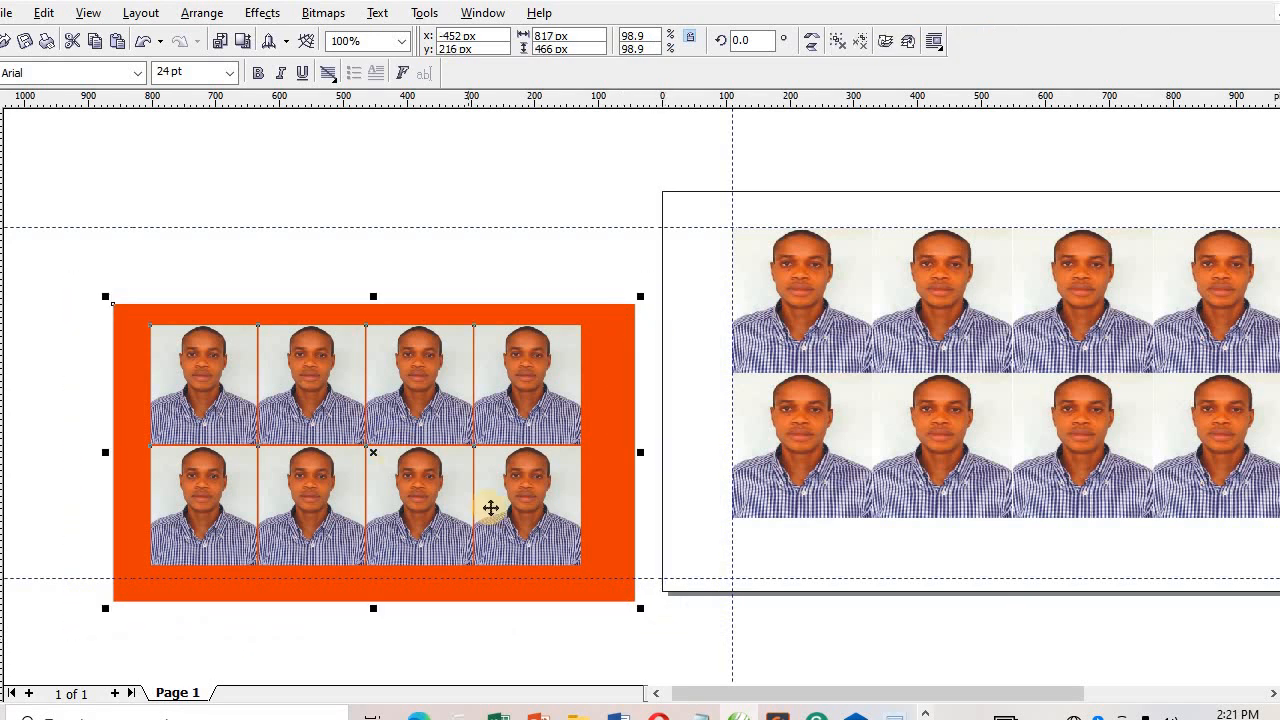
pyautogui.moveTo(638, 610); pyautogui.dragTo(490, 590)
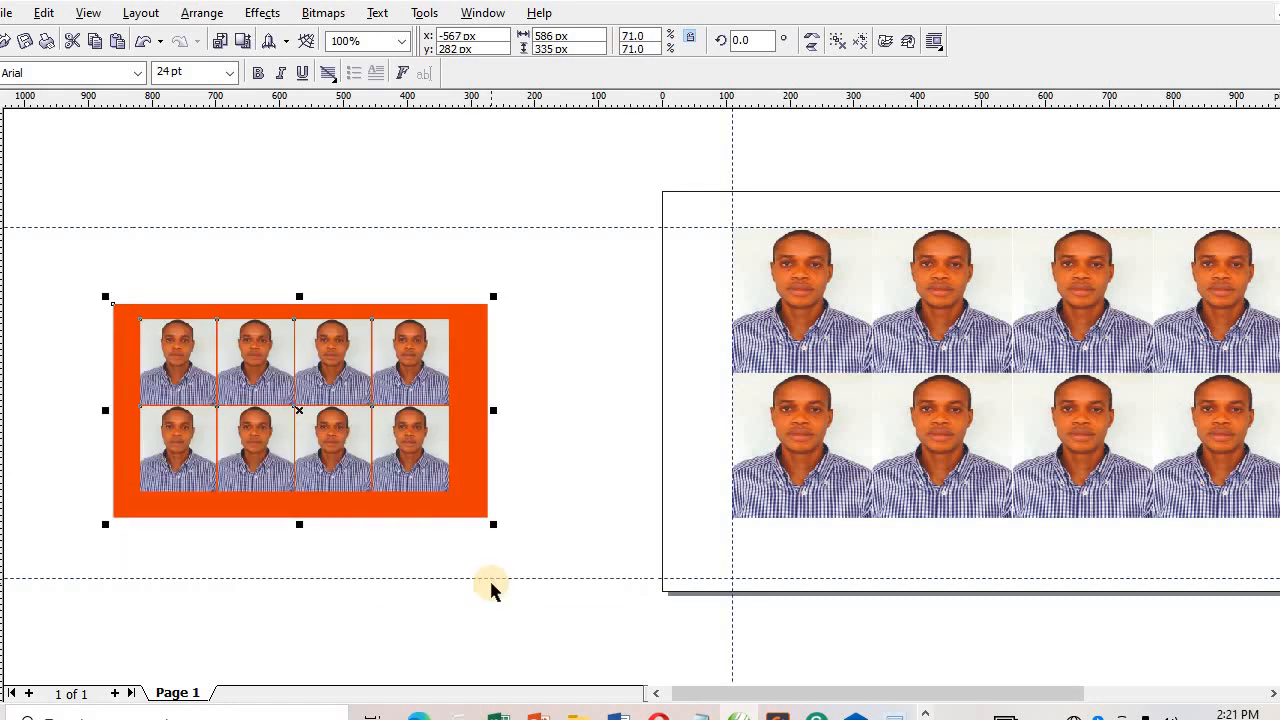
pyautogui.press('Delete')
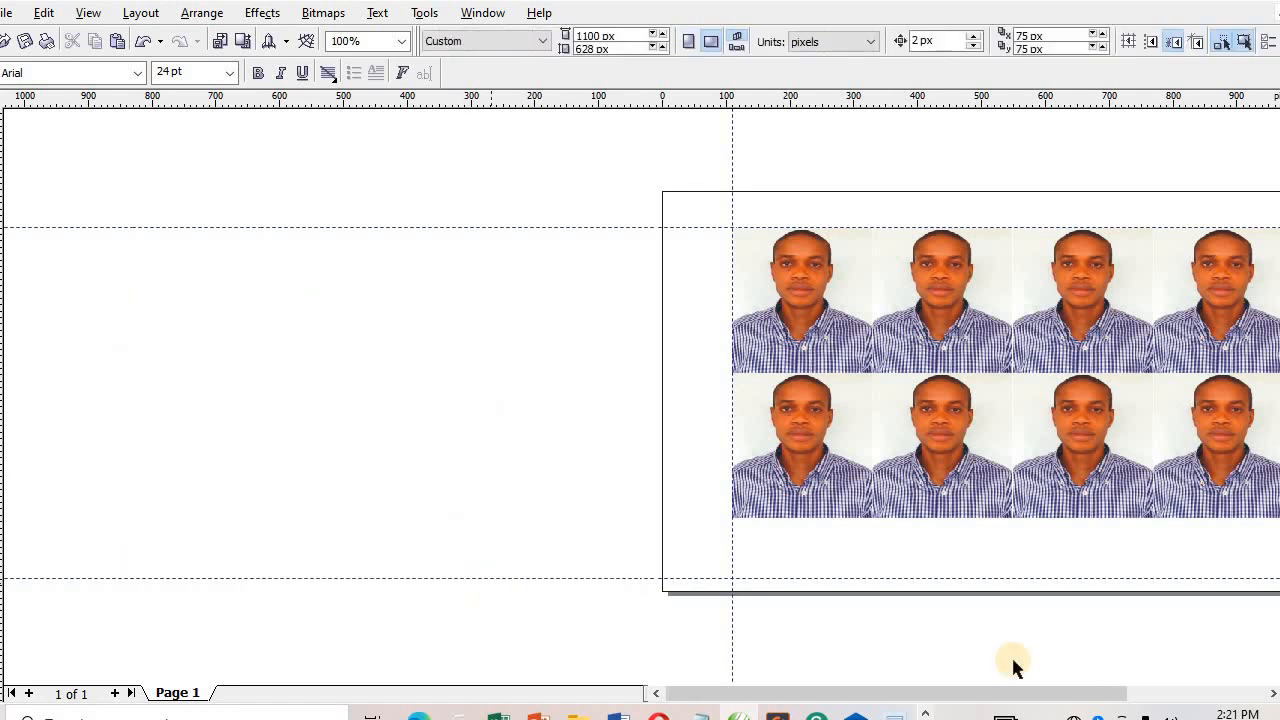
# Move the lower row of four portraits down by 4 px to leave a gap beneath the upper row.
pyautogui.click(1273, 693)
pyautogui.click(819, 442)
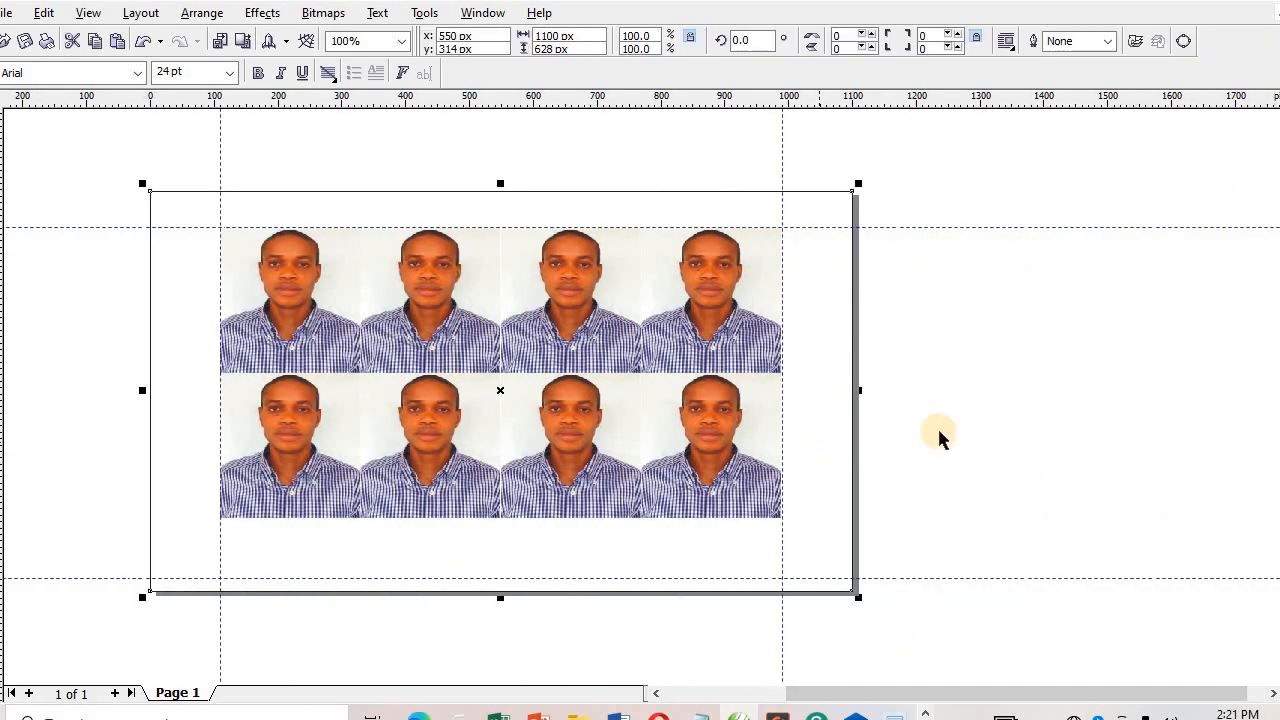
pyautogui.click(107, 276)
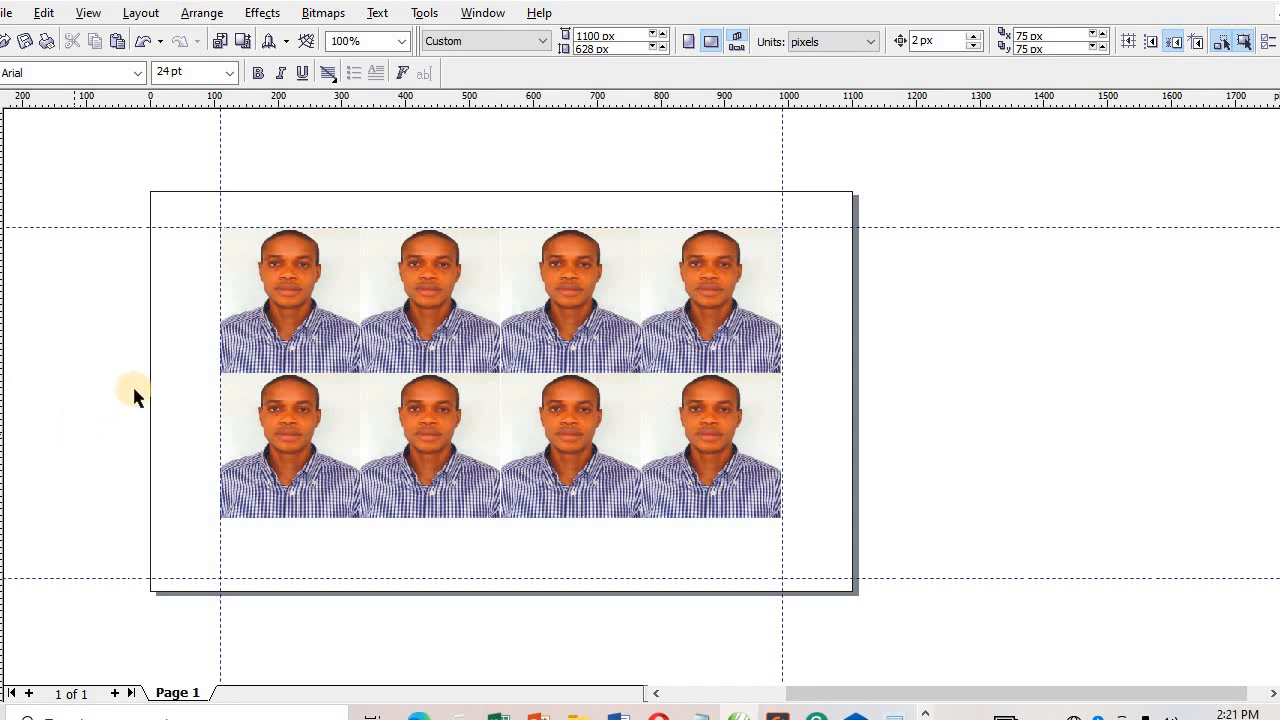
pyautogui.moveTo(125, 360); pyautogui.dragTo(883, 553)
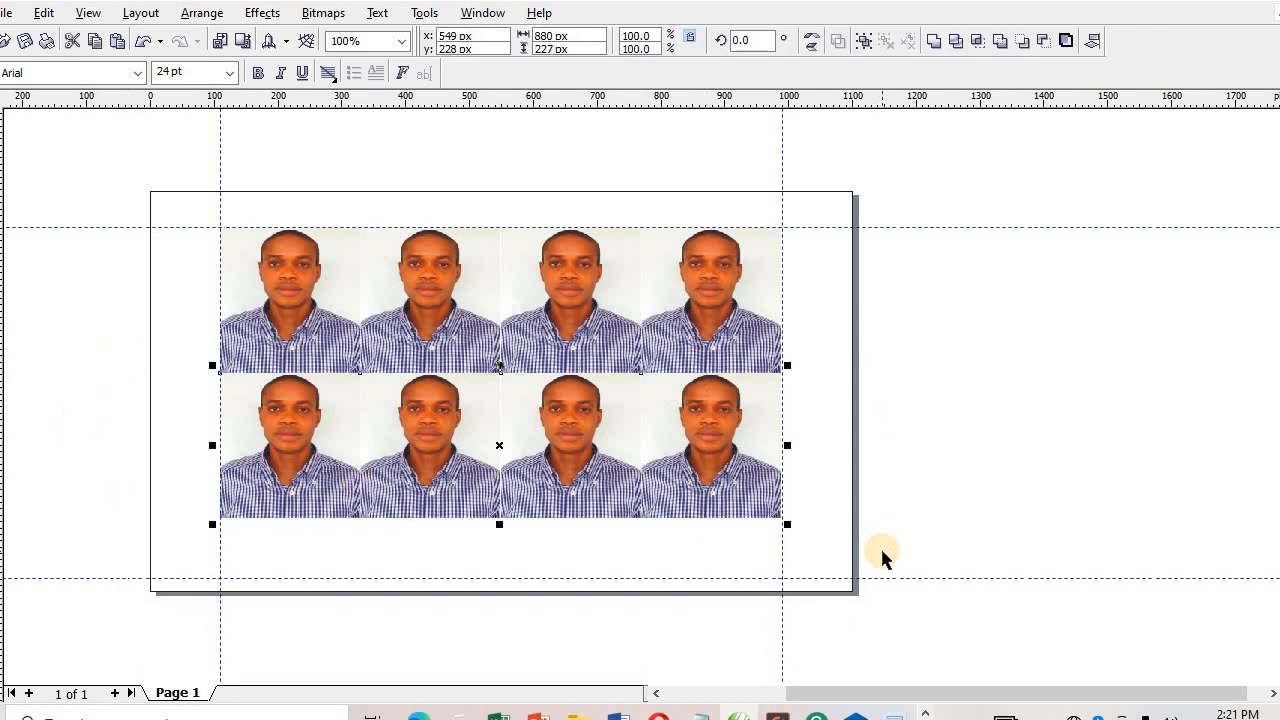
pyautogui.press('Down')
pyautogui.press('Down')
pyautogui.press('Down')
pyautogui.press('Down')
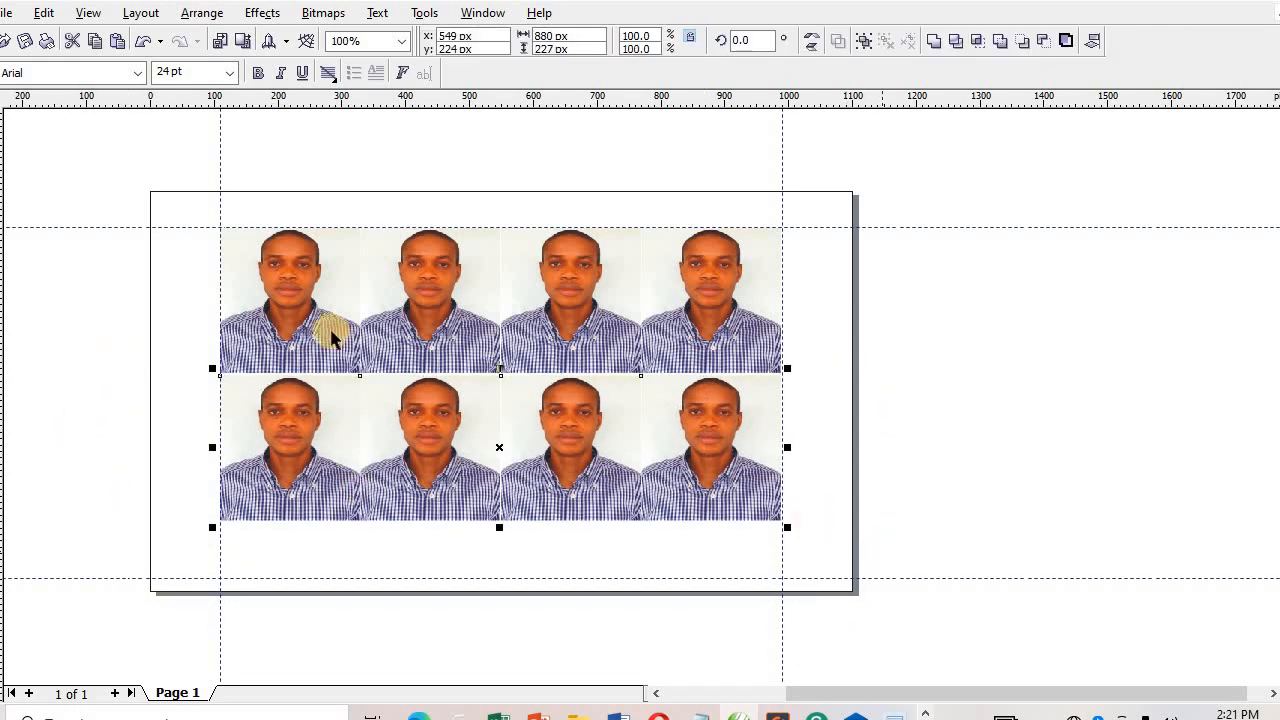
pyautogui.click(78, 190)
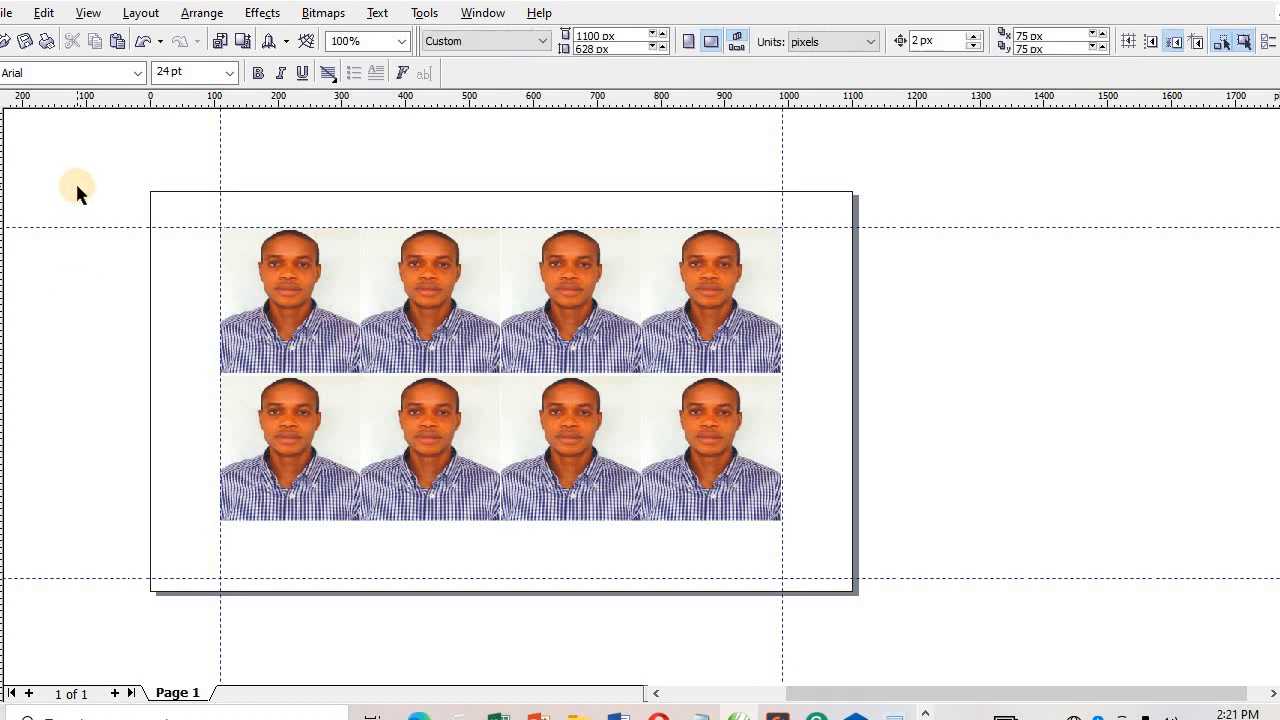
pyautogui.hotkey('ctrl', 'e')
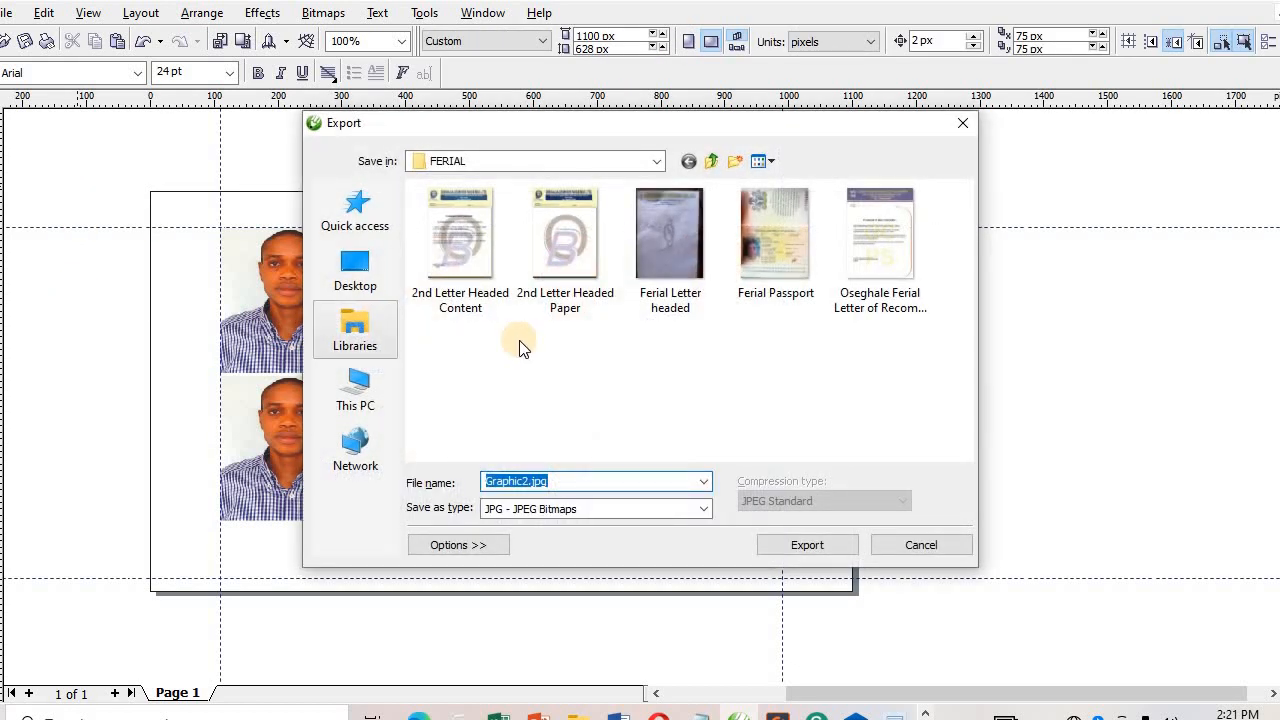
pyautogui.click(362, 280)
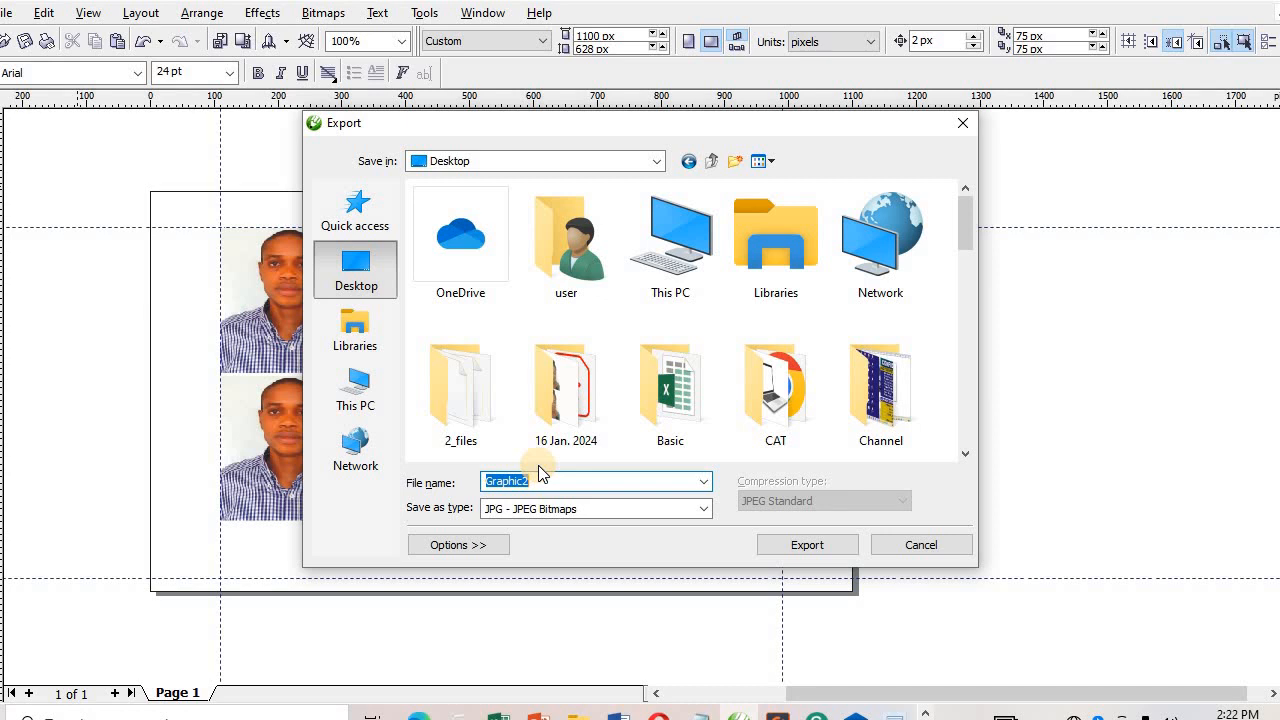
pyautogui.write('2222242024PM')
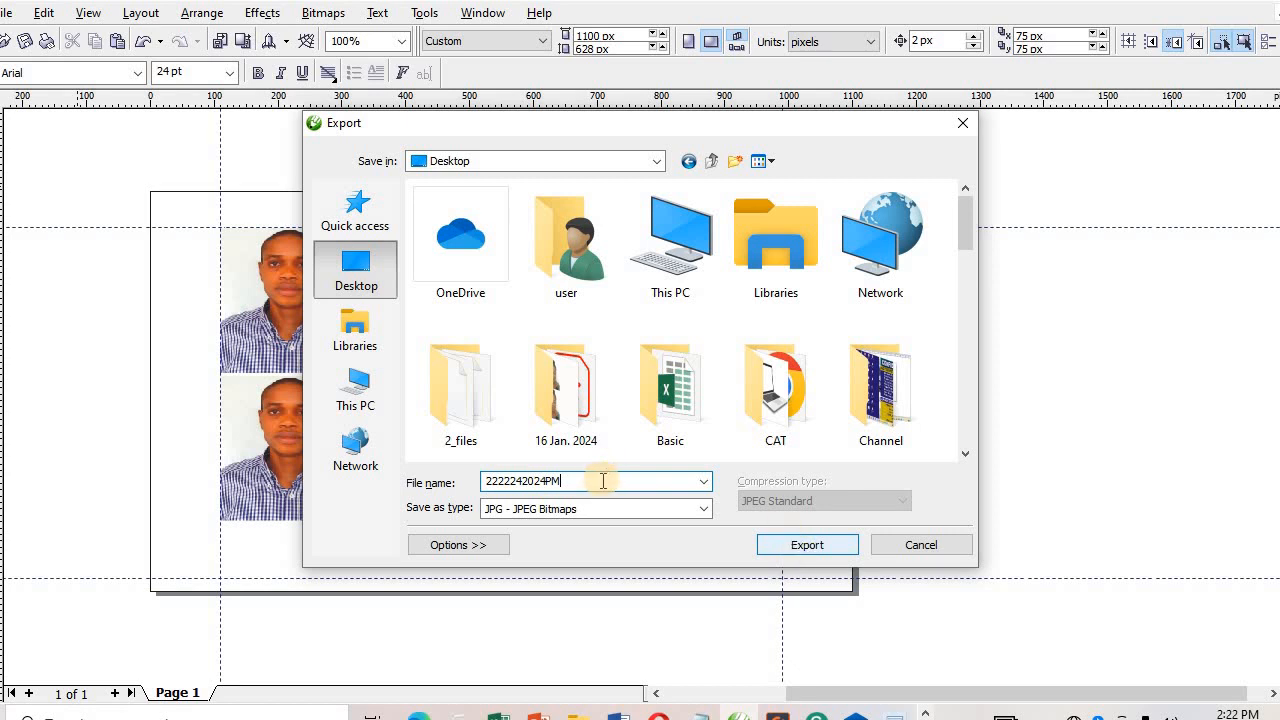
pyautogui.moveTo(600, 481); pyautogui.dragTo(465, 474)
pyautogui.moveTo(582, 477); pyautogui.dragTo(437, 474)
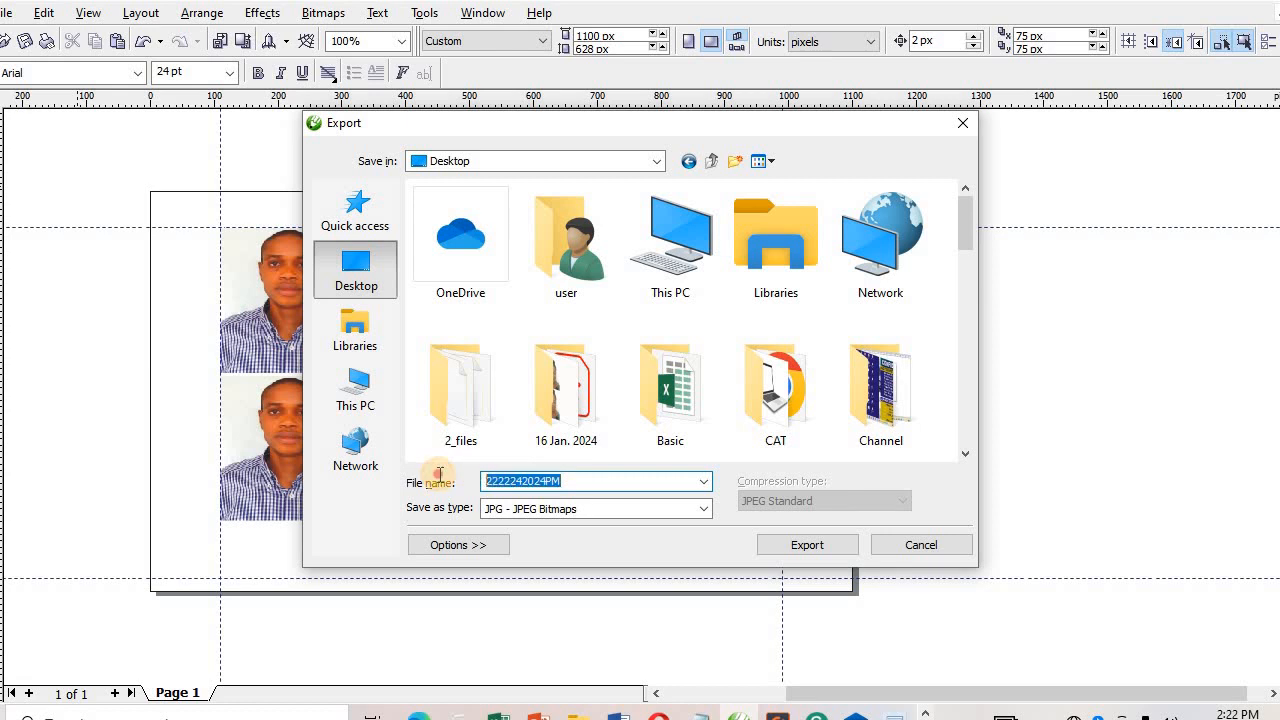
pyautogui.moveTo(572, 479); pyautogui.dragTo(543, 481)
pyautogui.moveTo(432, 476); pyautogui.dragTo(460, 476)
pyautogui.moveTo(609, 489); pyautogui.dragTo(458, 476)
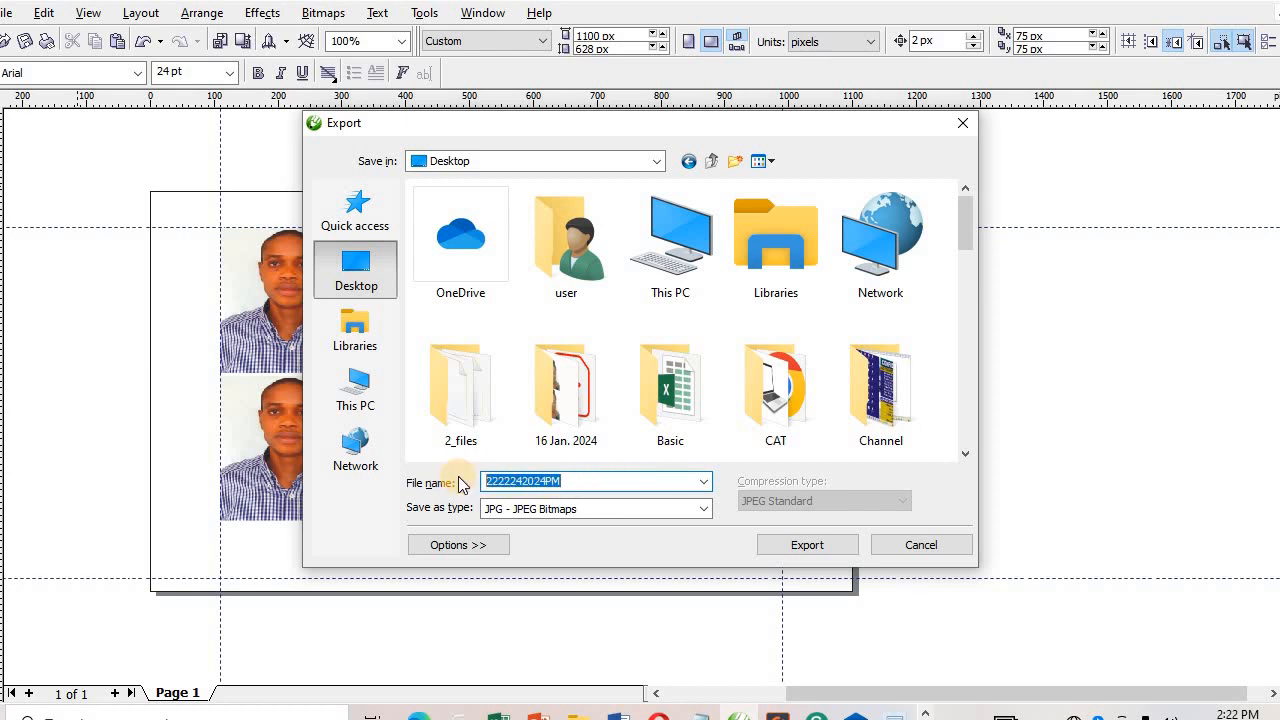
# Run the export, accepting 300 dpi and CMYK Color (32-bit) as the bitmap settings.
pyautogui.click(798, 546)
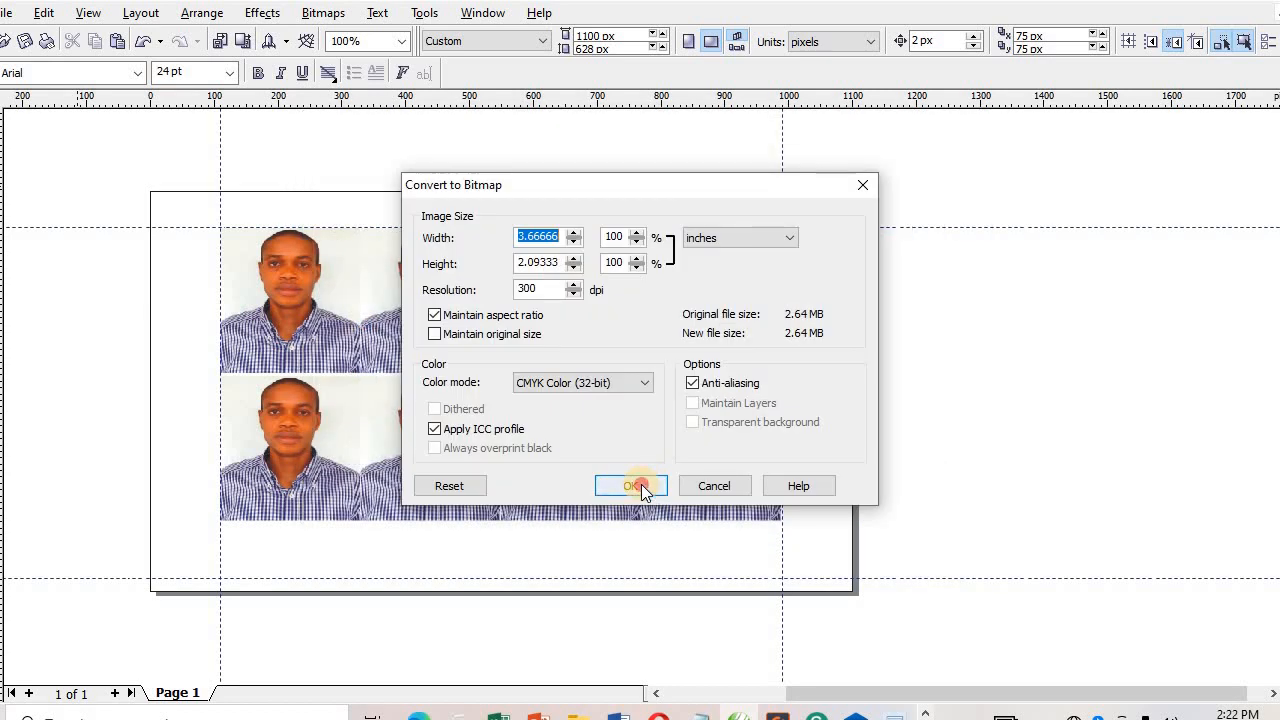
pyautogui.click(641, 484)
pyautogui.click(645, 498)
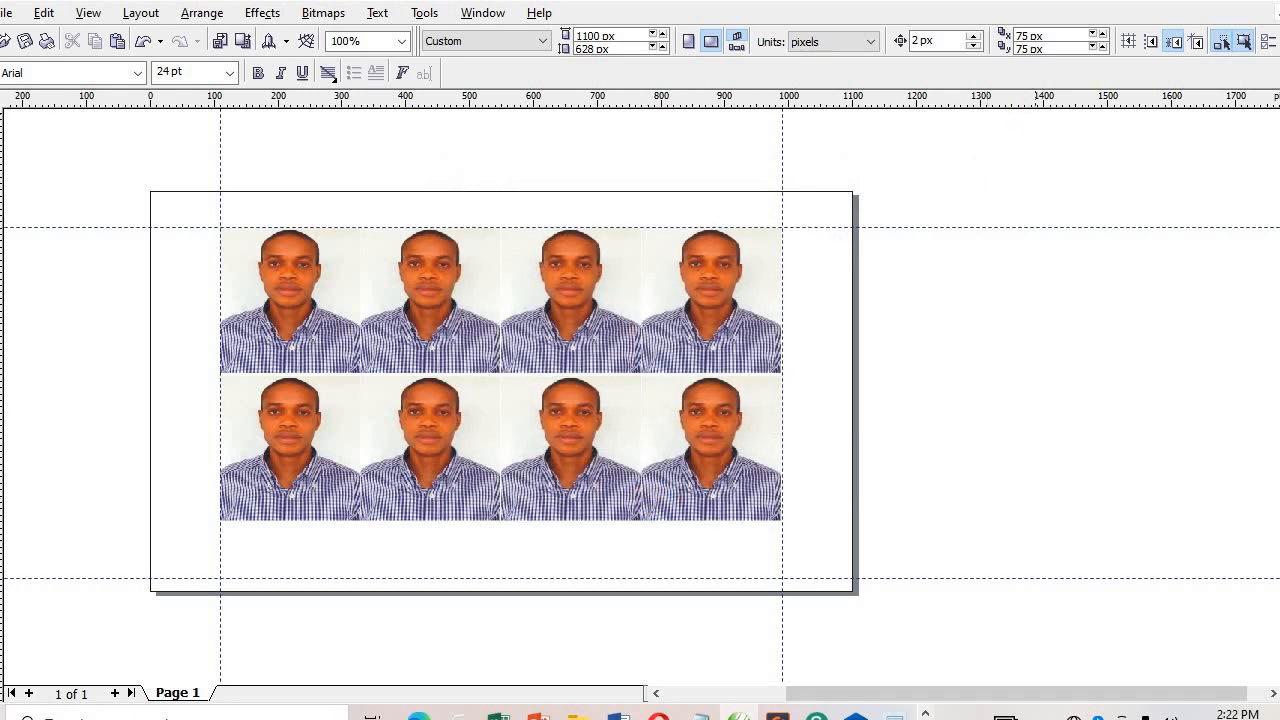
# Open the exported JPG from the Windows desktop in the Microsoft Office 2010 picture viewer and maximize it.
pyautogui.hotkey('alt', 'Tab')
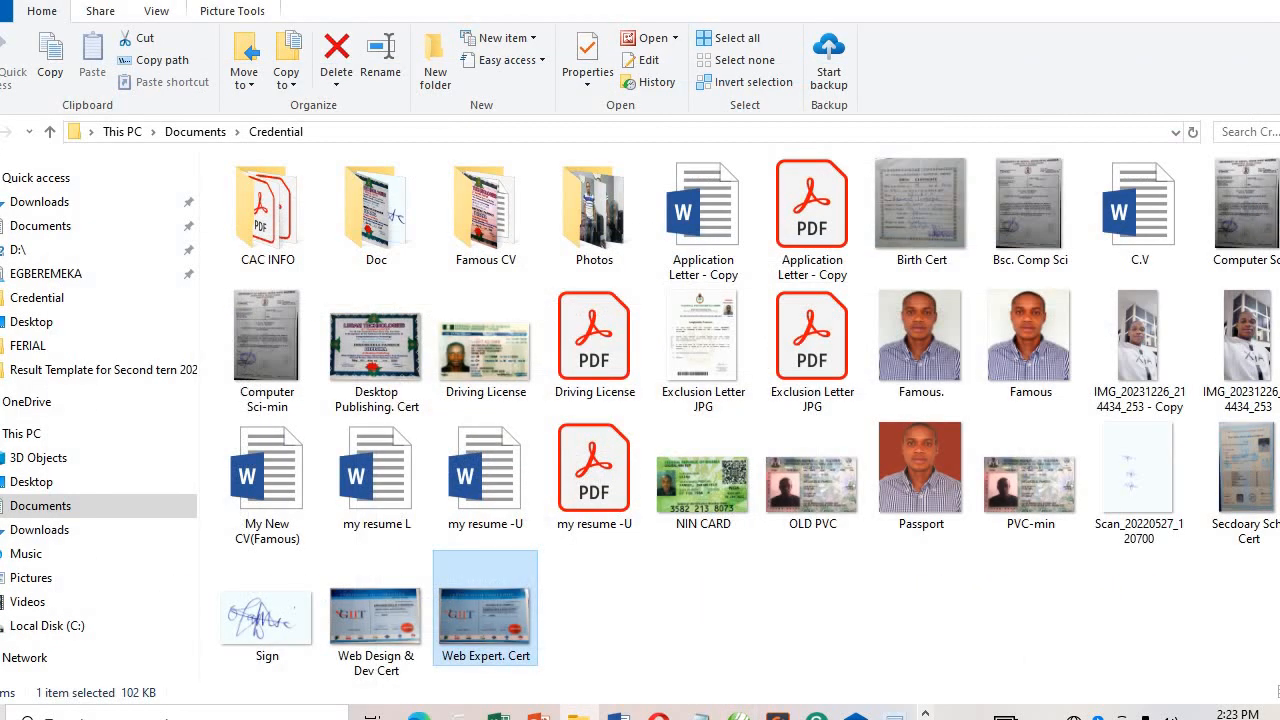
pyautogui.press('super+d')
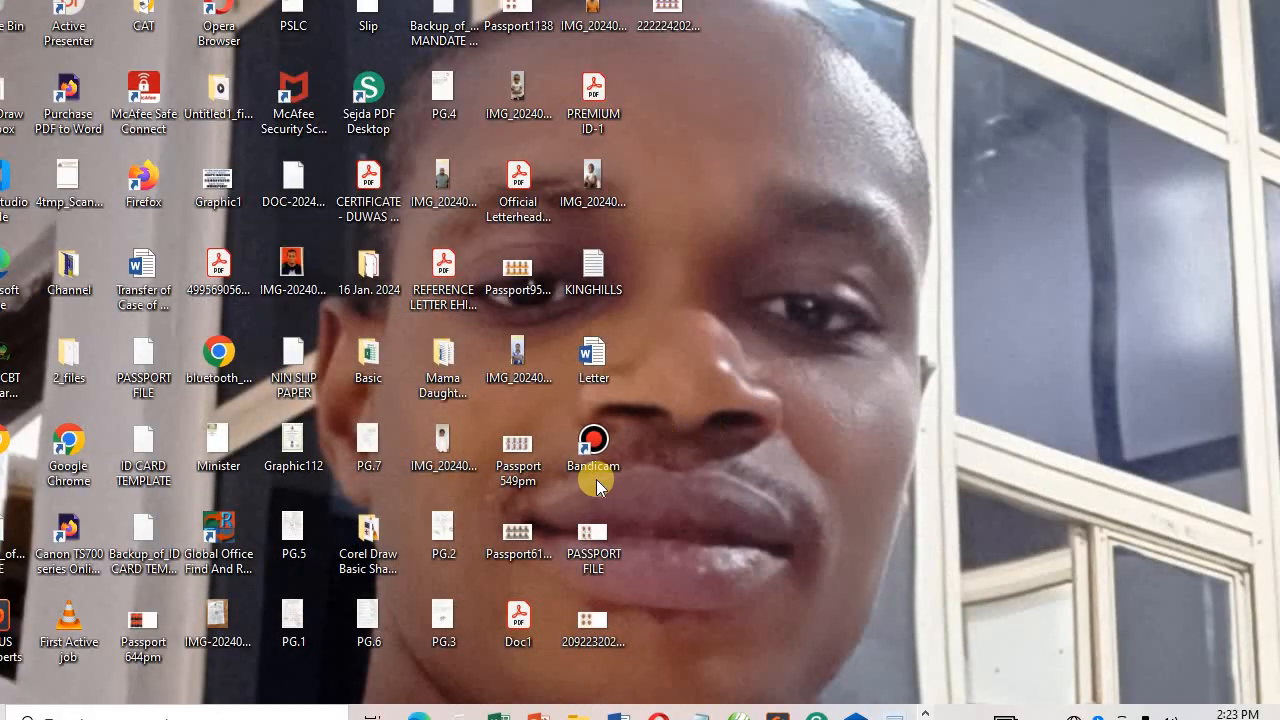
pyautogui.doubleClick(665, 14)
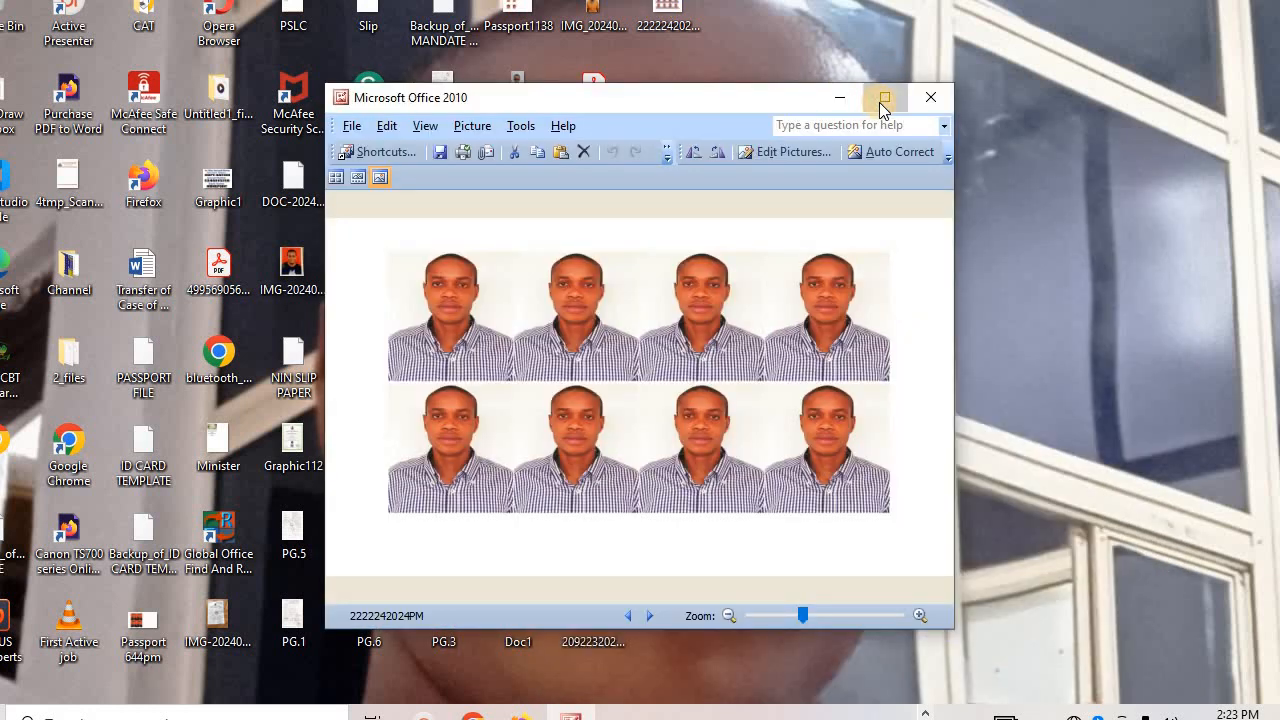
pyautogui.click(884, 98)
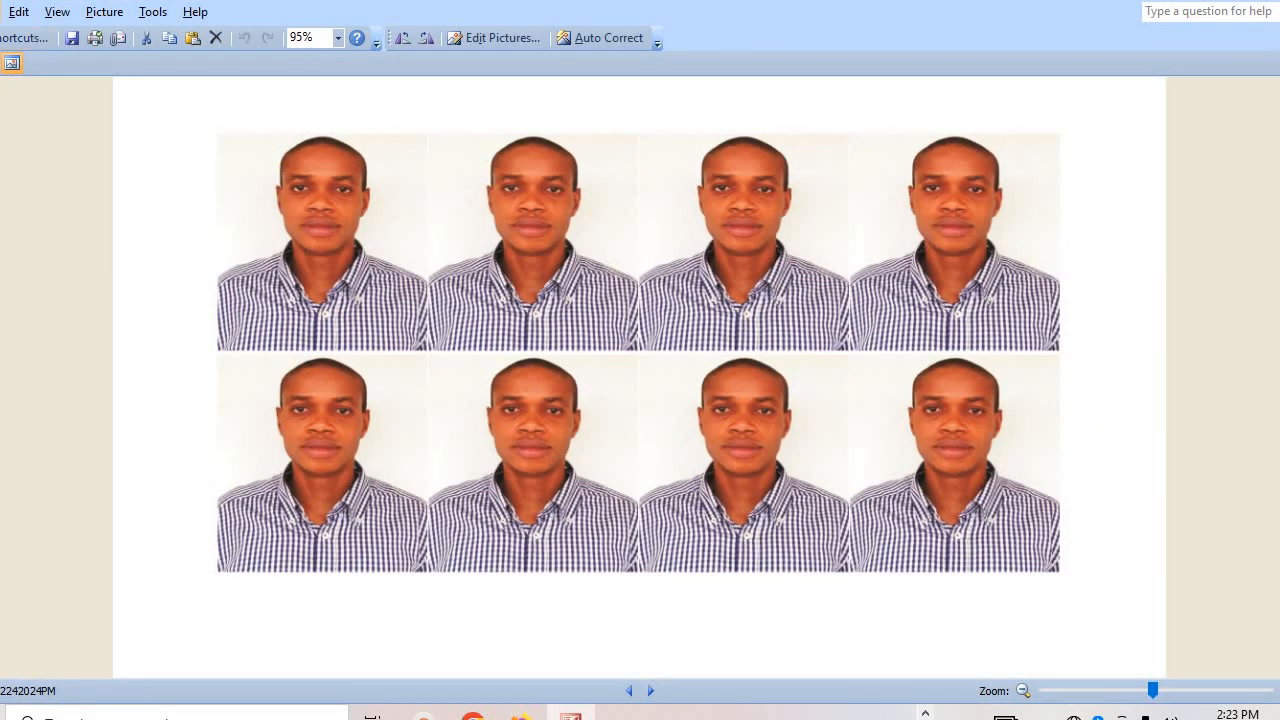
# Set up printing of the picture on the Canon SELPHY CP1000 printer, and cancel the print job.
pyautogui.hotkey('alt', 'f')
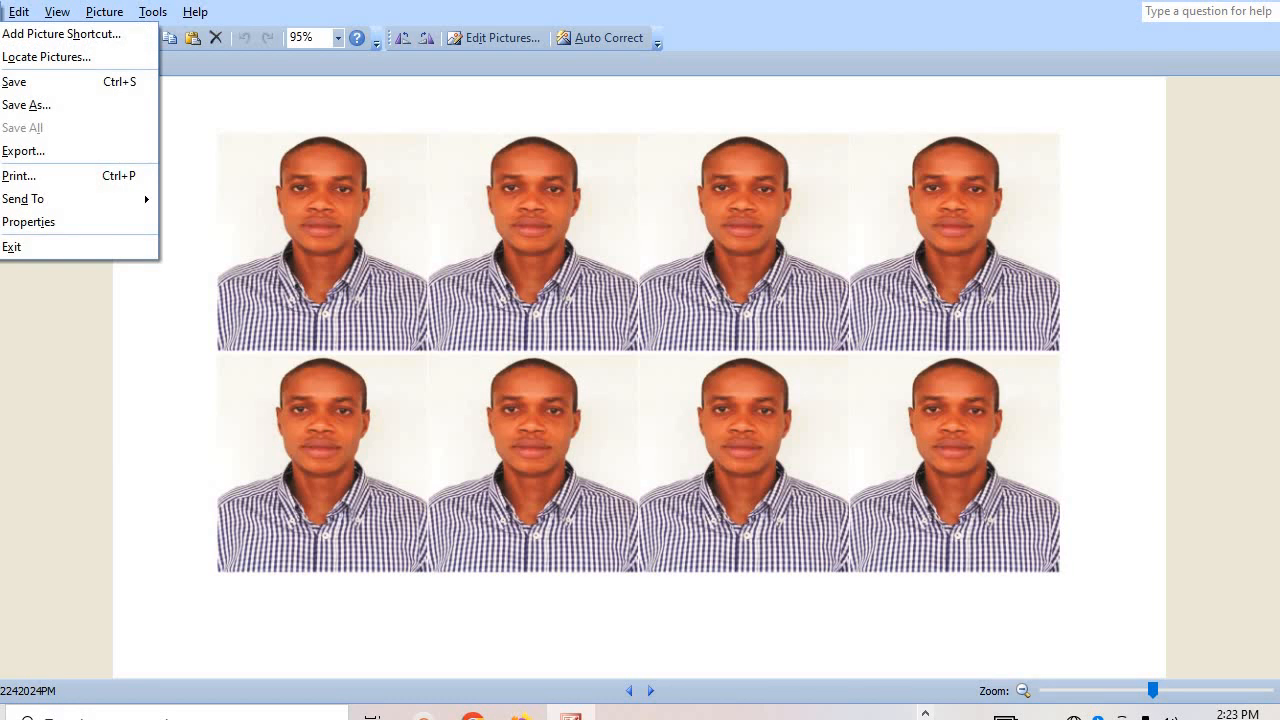
pyautogui.click(28, 180)
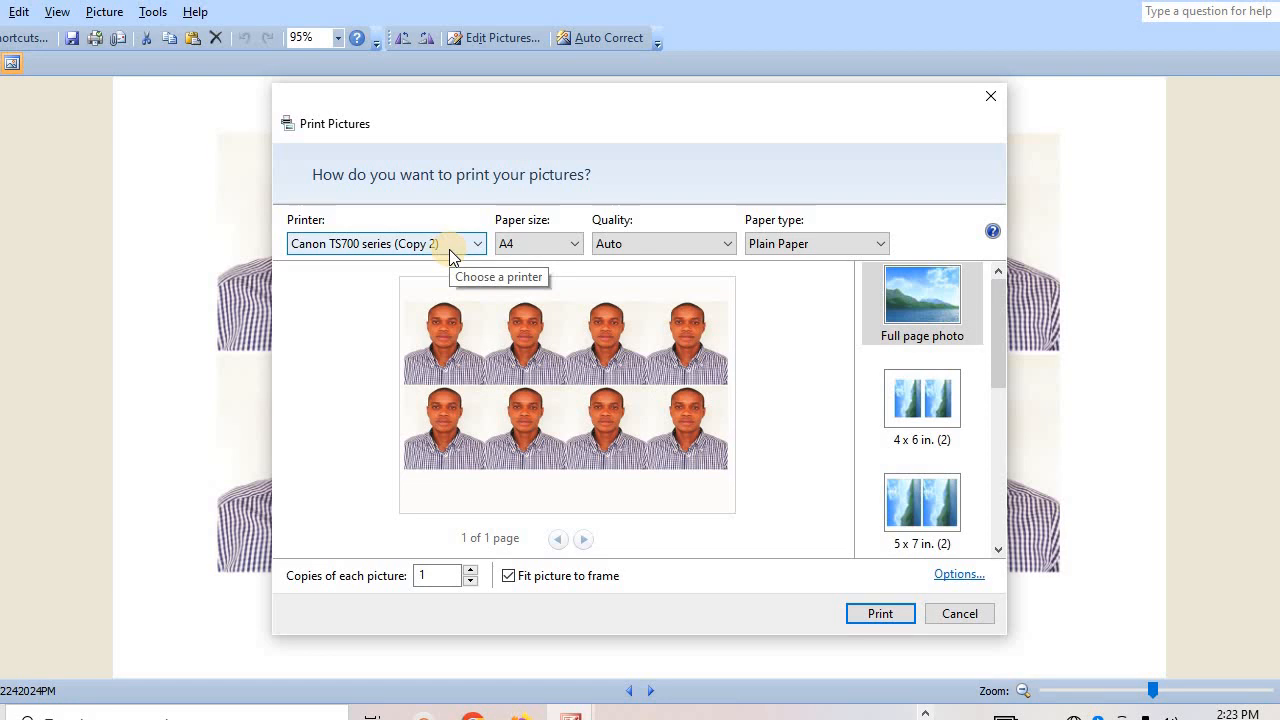
pyautogui.click(449, 249)
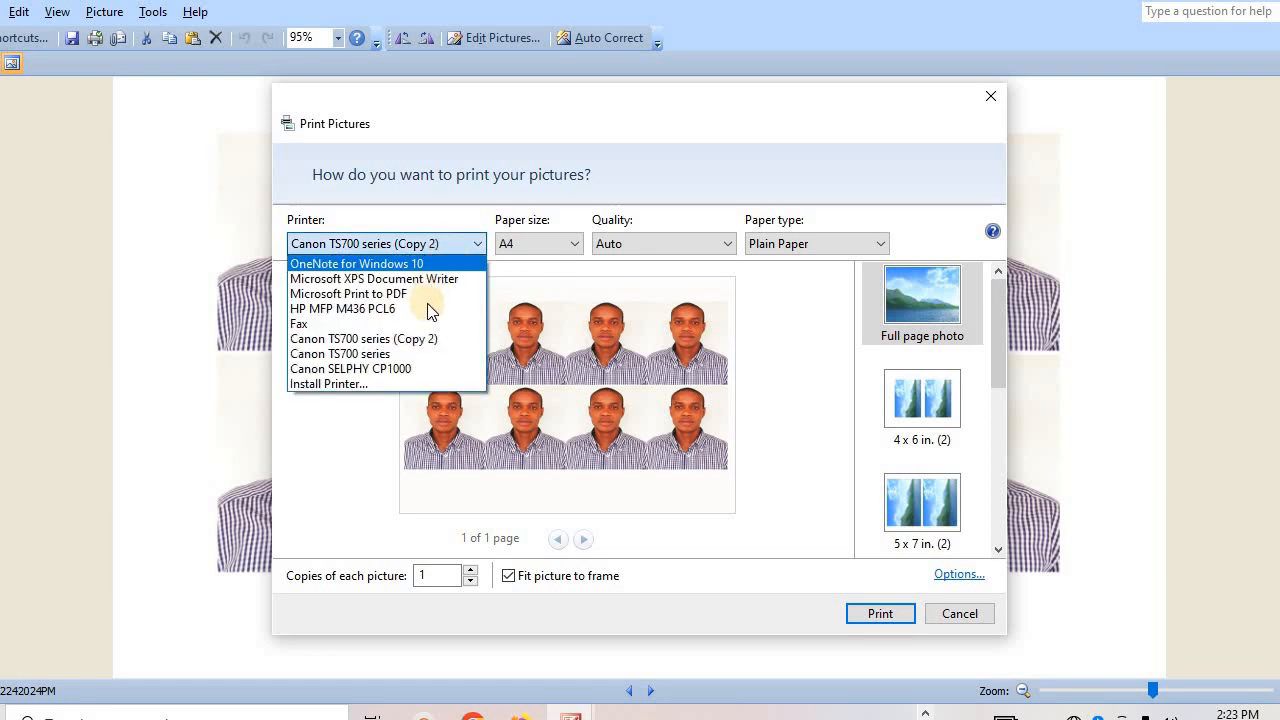
pyautogui.click(418, 370)
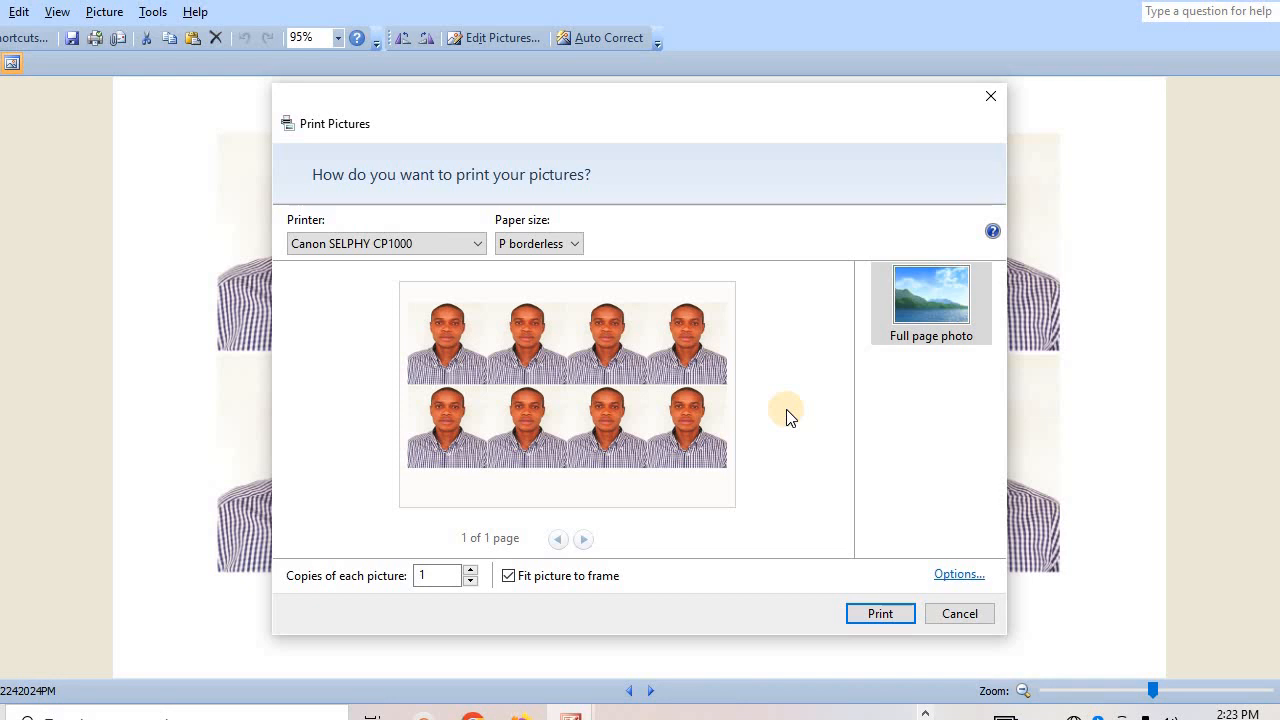
pyautogui.click(949, 614)
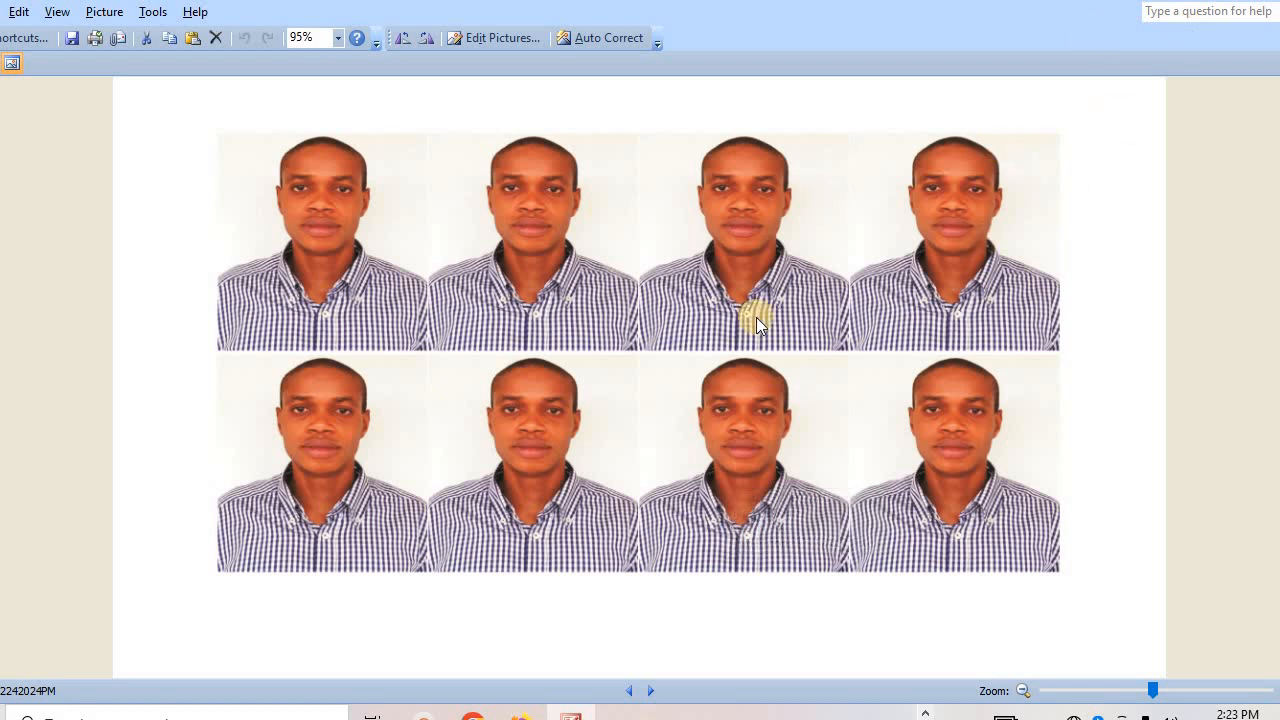
# Switch back to the passport sheet in CorelDRAW, select its eight portraits and clear the selection.
pyautogui.press('super+d')
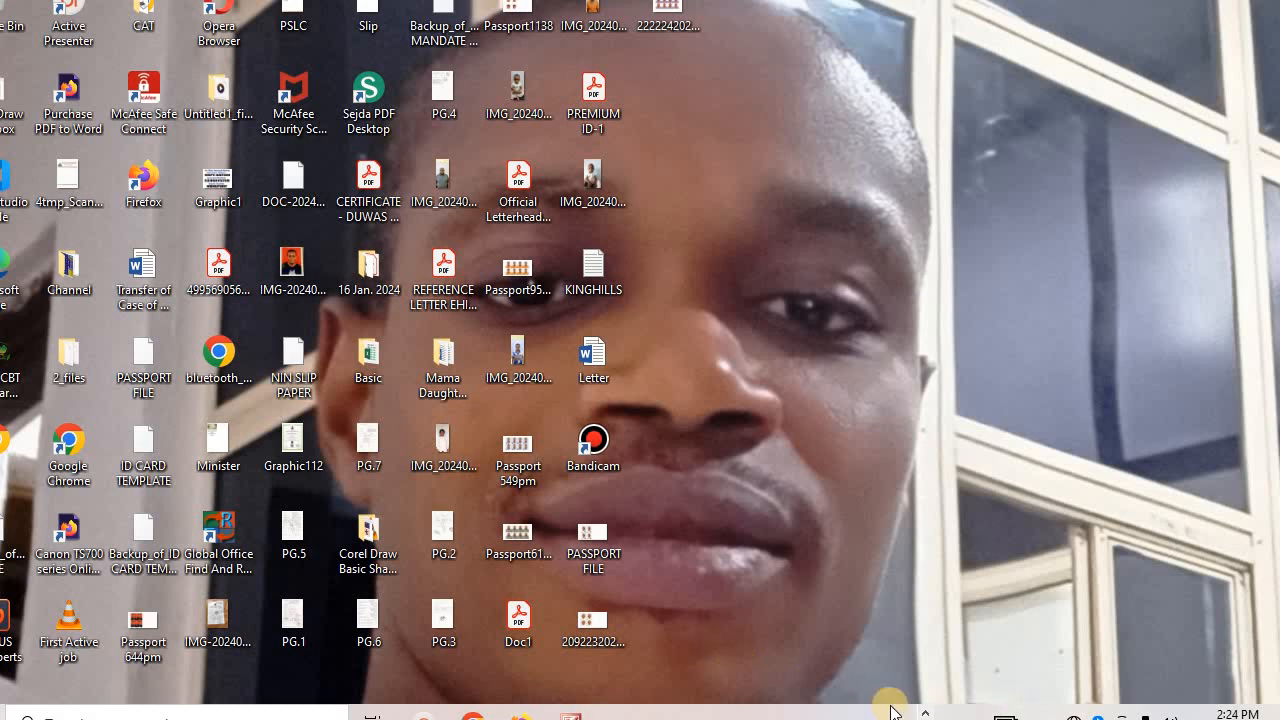
pyautogui.click(925, 714)
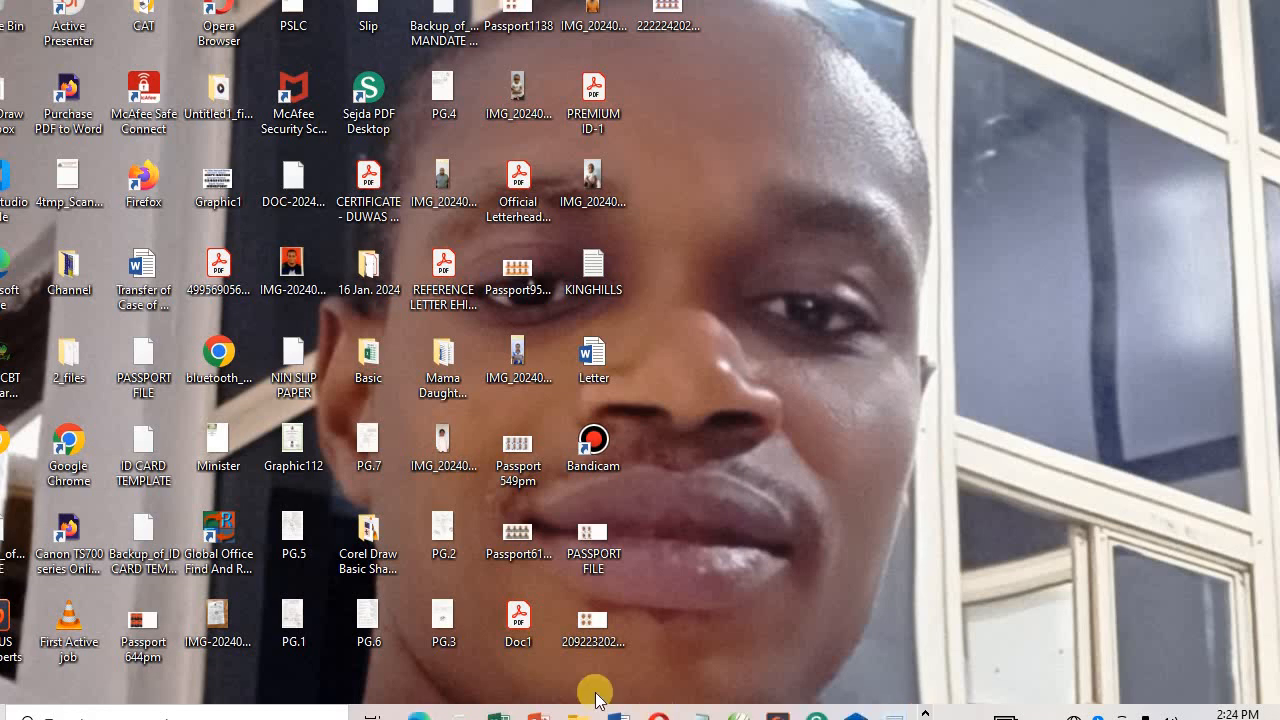
pyautogui.click(423, 420)
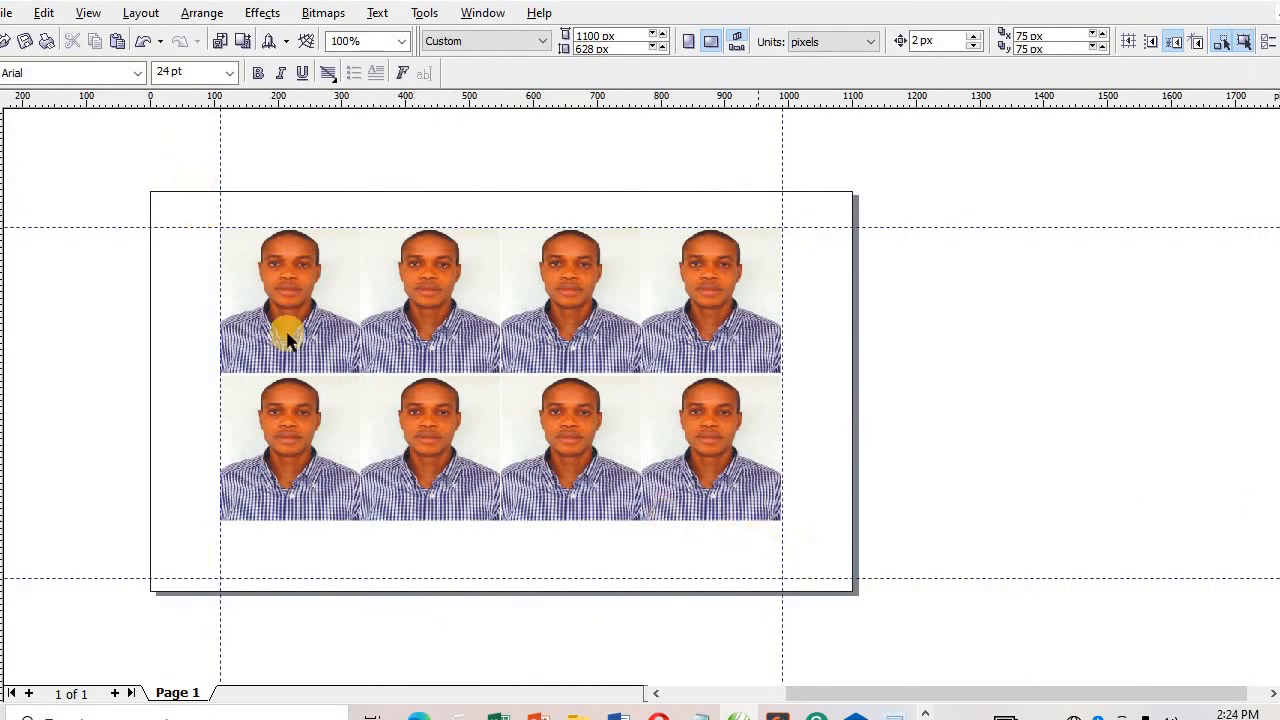
pyautogui.moveTo(182, 166); pyautogui.dragTo(800, 645)
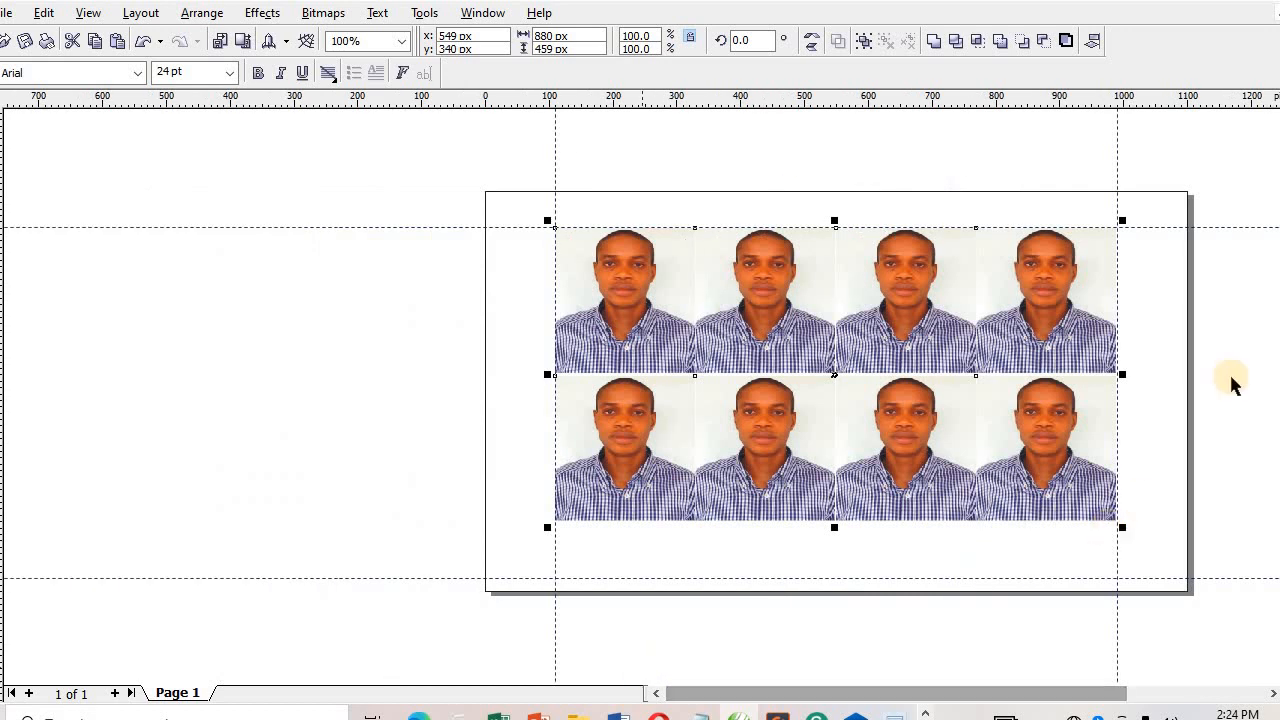
pyautogui.click(440, 150)
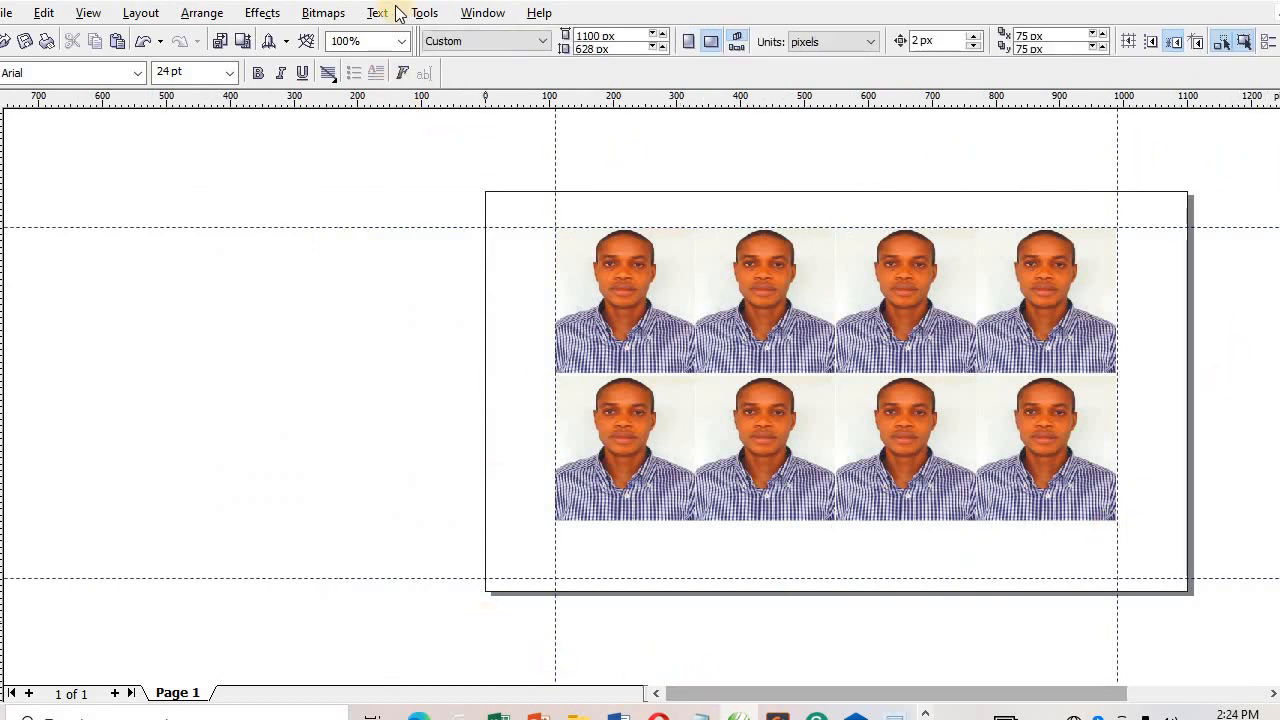
# Switch to the Graphic1 document and move the certificate picture from below the orange portrait sheet onto the blank page.
pyautogui.click(483, 13)
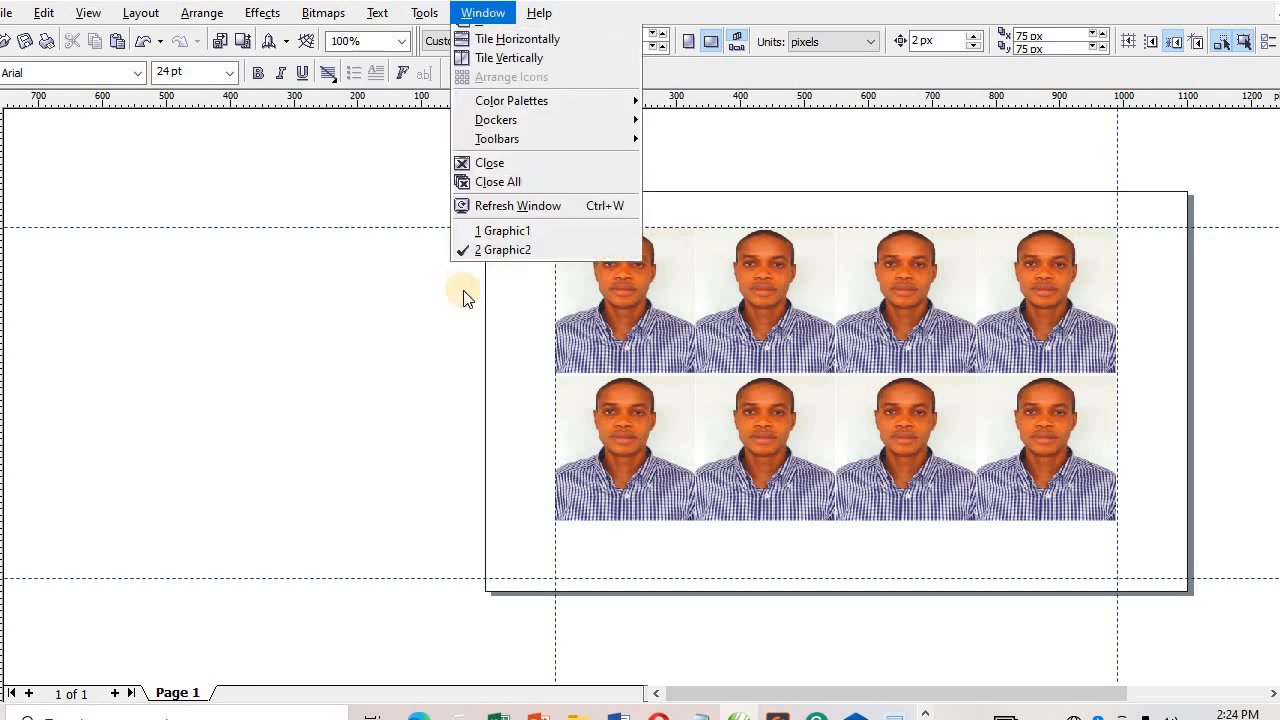
pyautogui.click(487, 271)
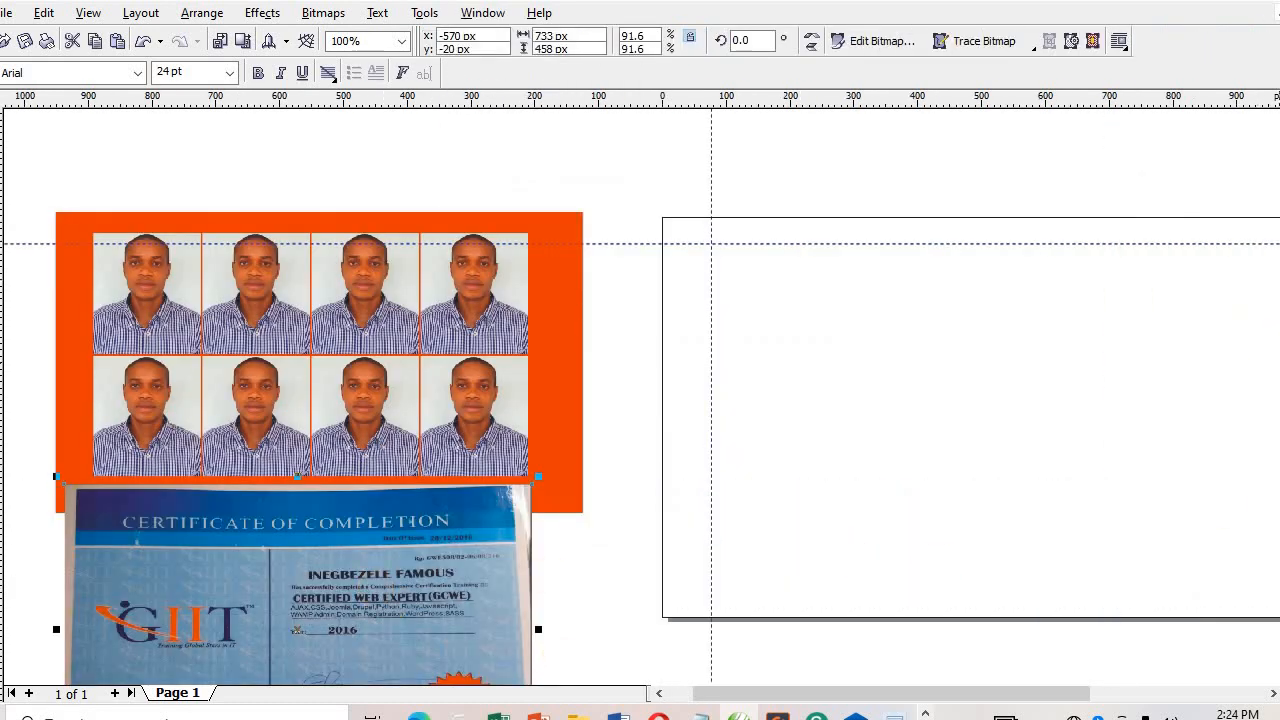
pyautogui.scroll(-3, 863, 531)
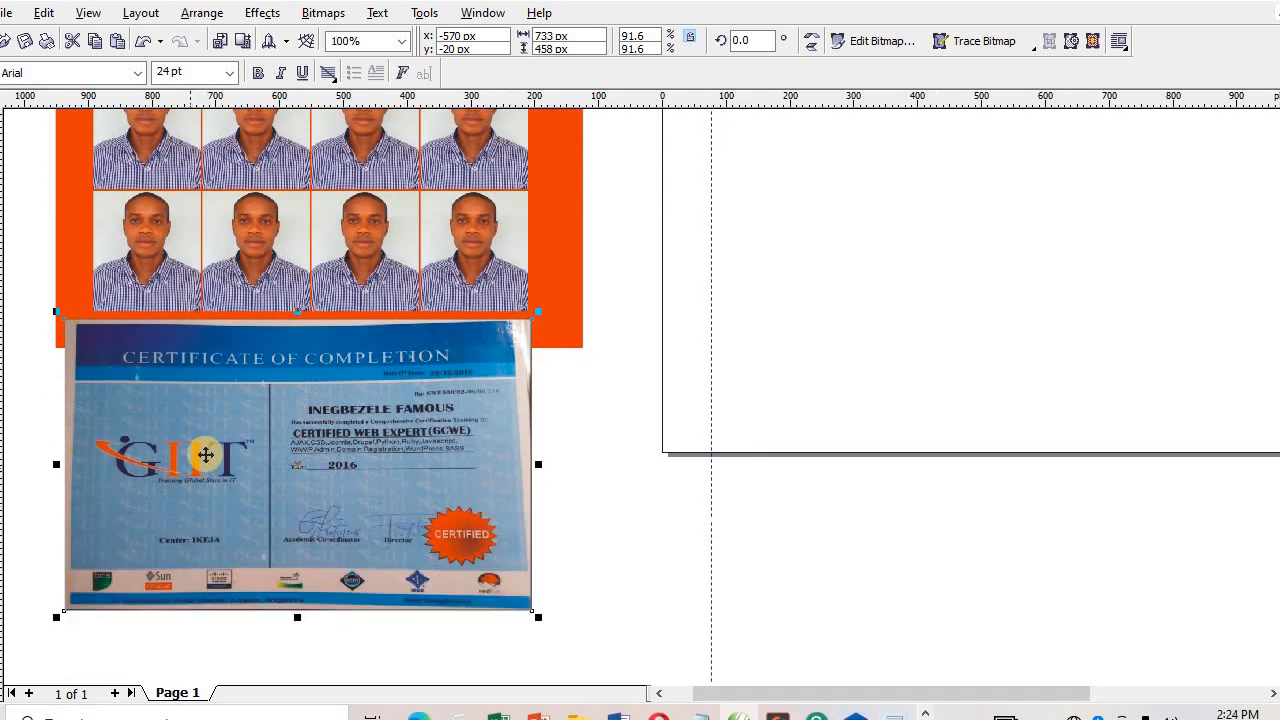
pyautogui.moveTo(205, 455); pyautogui.dragTo(858, 172)
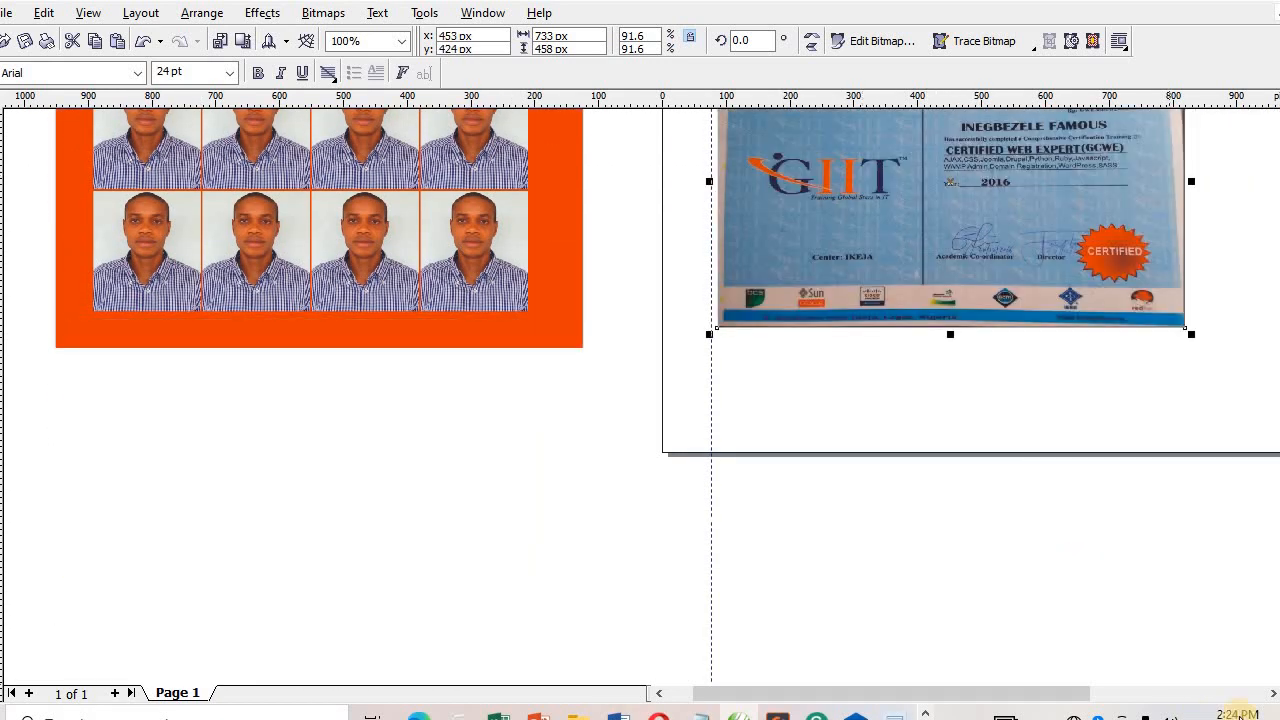
# Enlarge the certificate proportionally to about 874 × 546 px and move it down so it lies within the page.
pyautogui.click(1273, 693)
pyautogui.click(1273, 693)
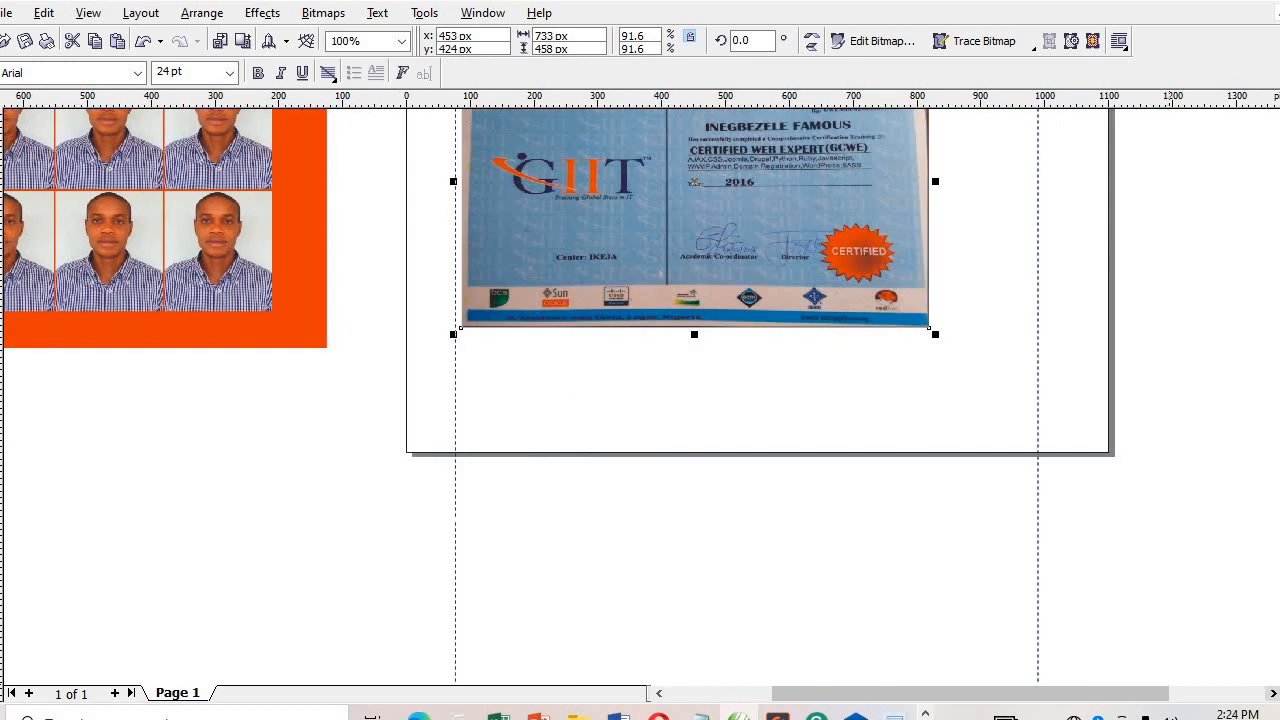
pyautogui.scroll(3, 757, 363)
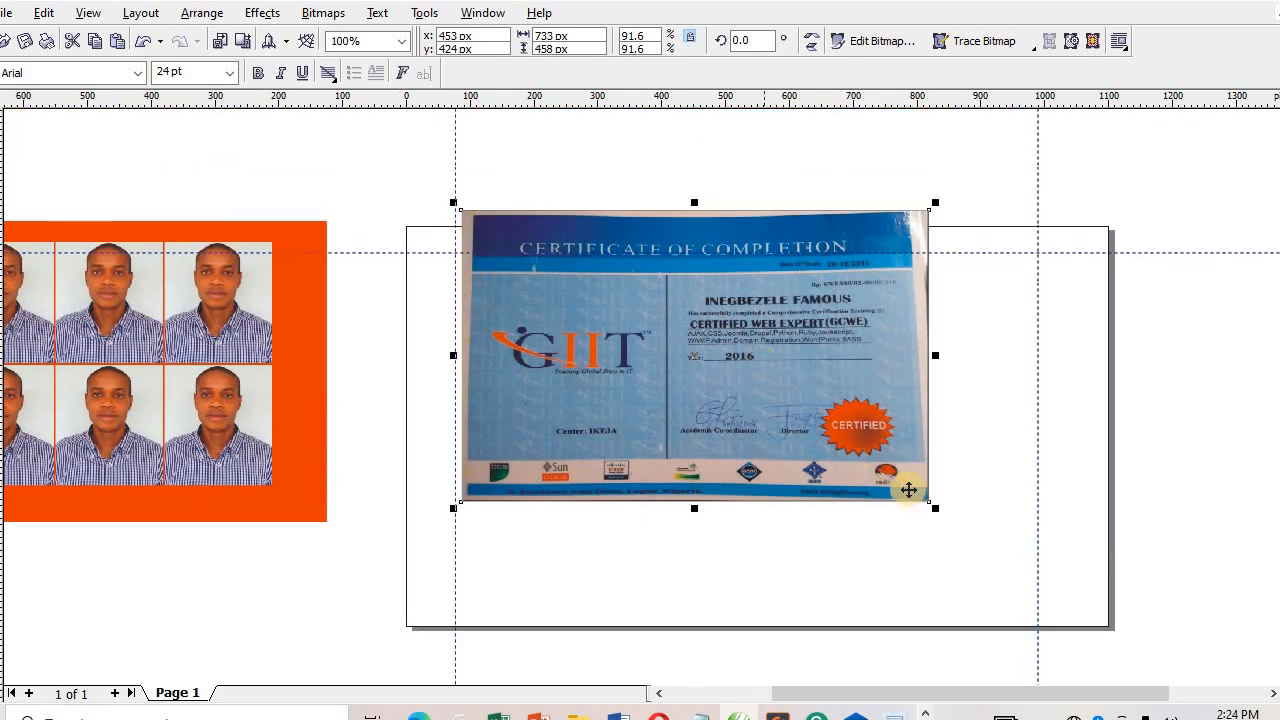
pyautogui.moveTo(936, 510); pyautogui.dragTo(1026, 650)
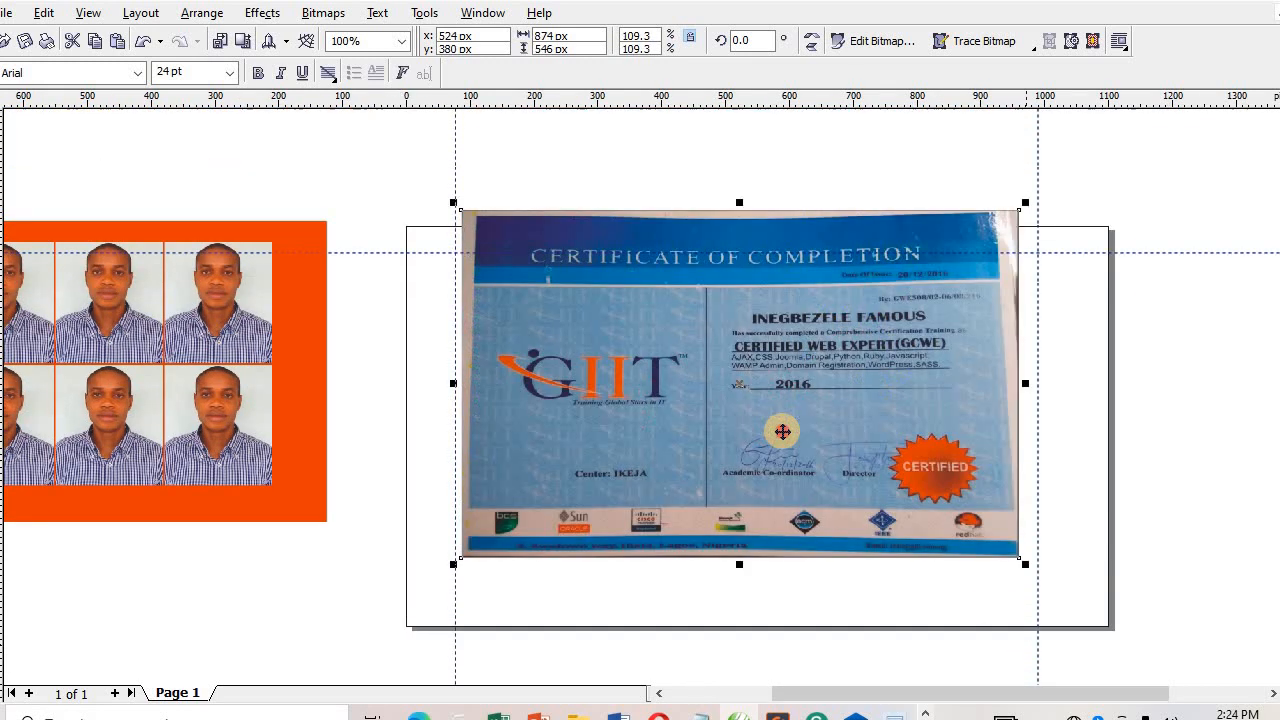
pyautogui.moveTo(784, 432); pyautogui.dragTo(777, 484)
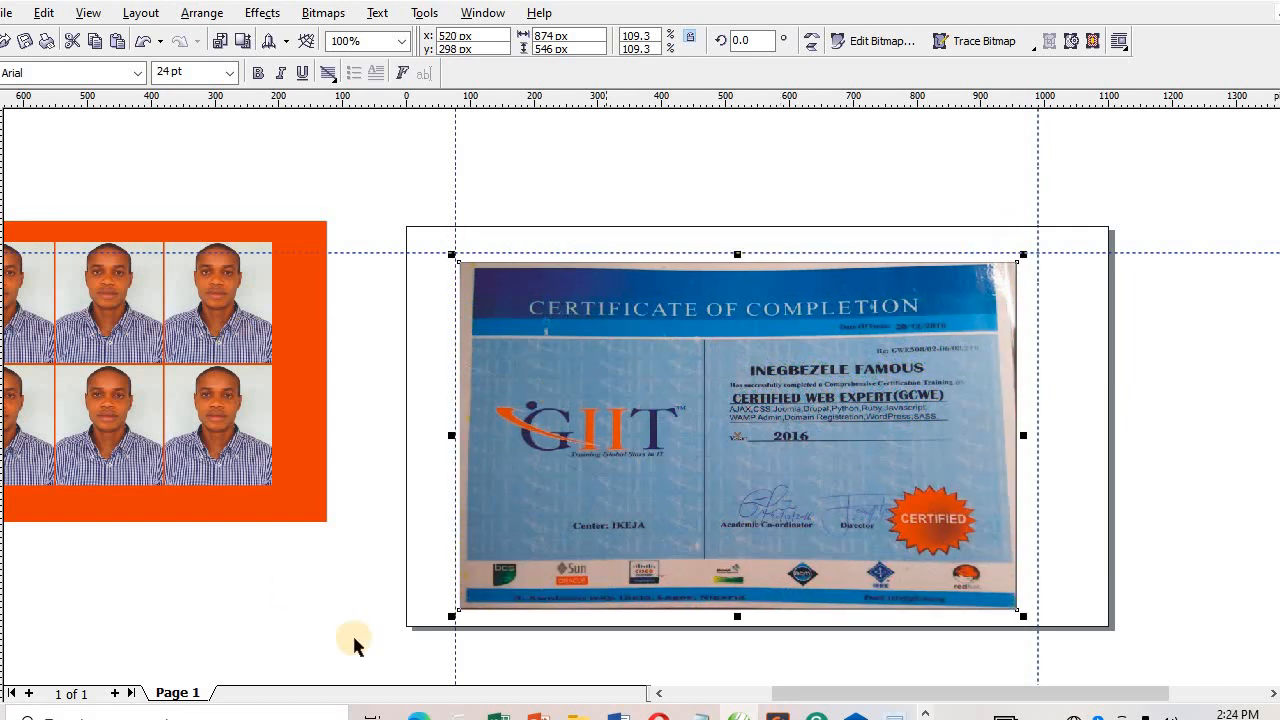
# Delete the orange sheet and its eight portraits from the area beside the page.
pyautogui.click(659, 693)
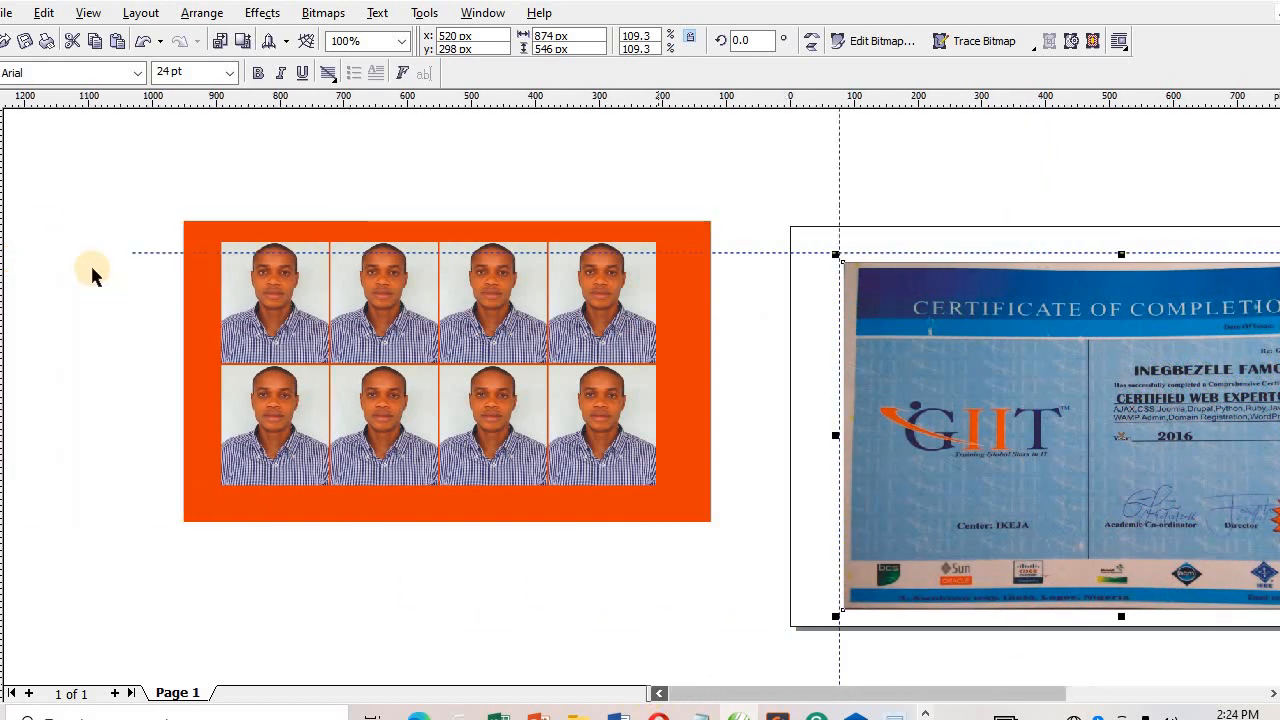
pyautogui.click(119, 205)
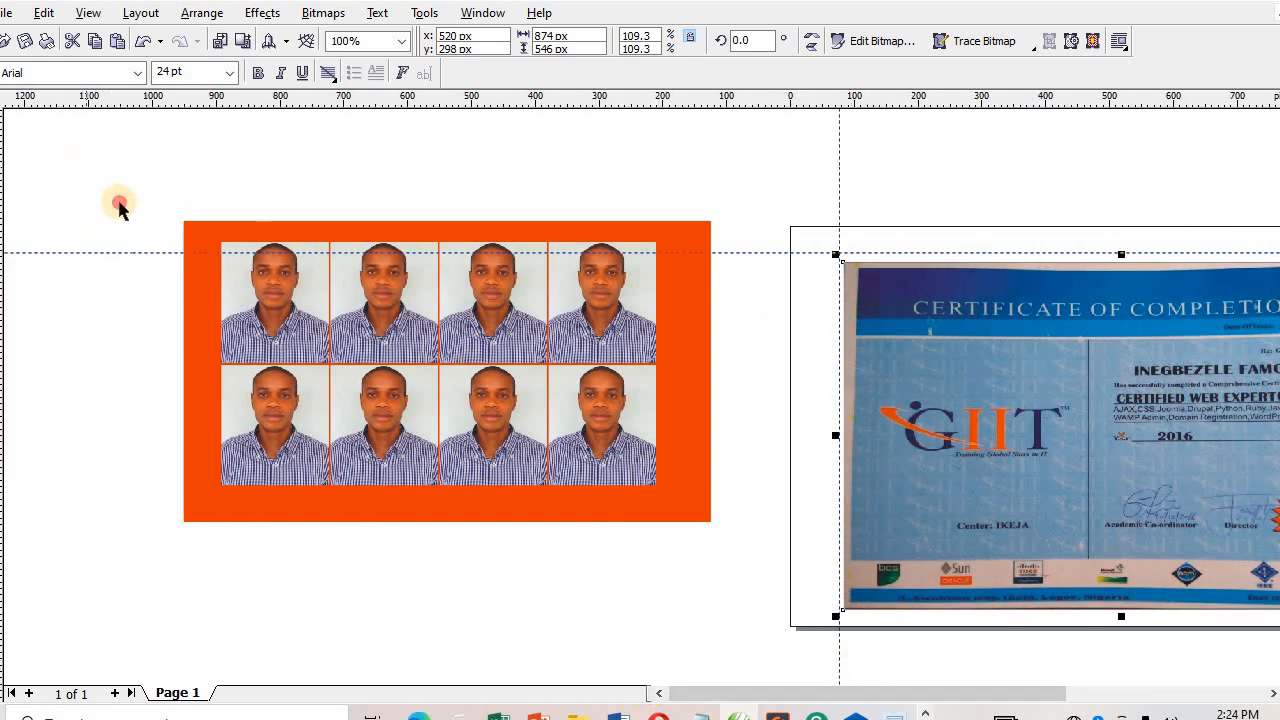
pyautogui.moveTo(150, 196); pyautogui.dragTo(762, 614)
pyautogui.press('Delete')
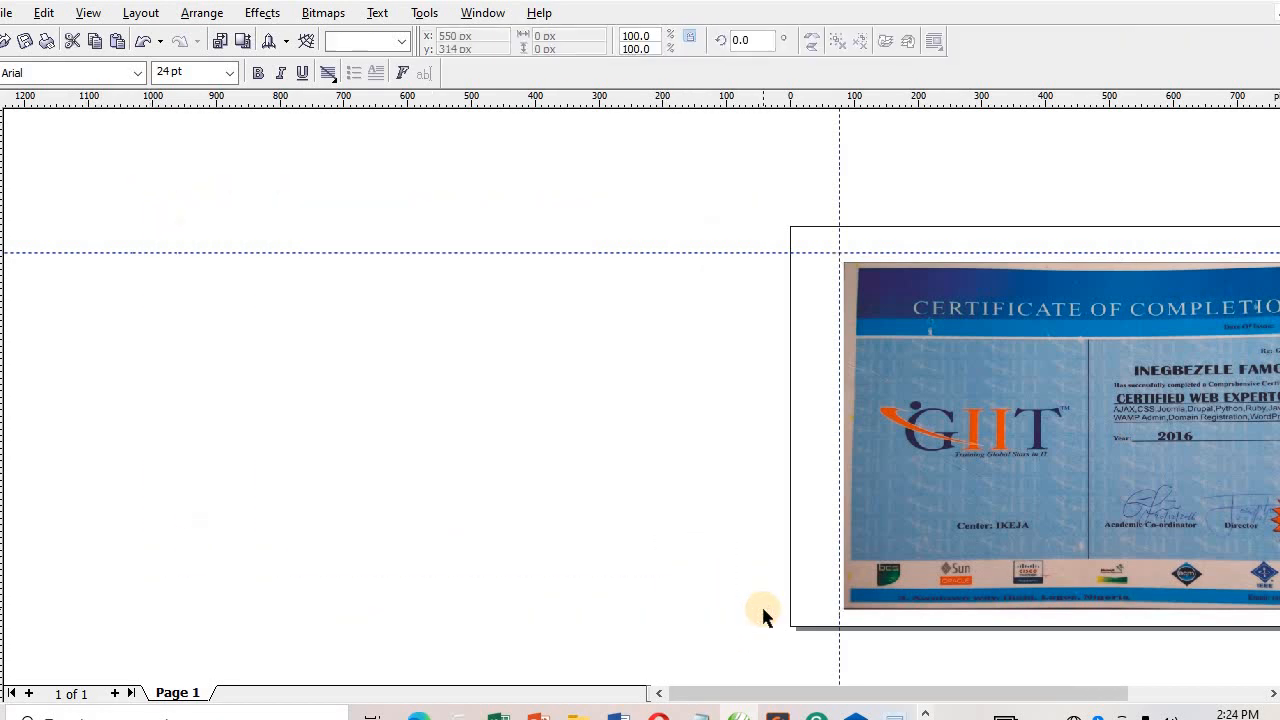
# Nudge the certificate up to about x 520, y 309 px so its upper edge sits near the horizontal guideline.
pyautogui.click(1272, 693)
pyautogui.click(1272, 693)
pyautogui.click(1272, 693)
pyautogui.click(1272, 693)
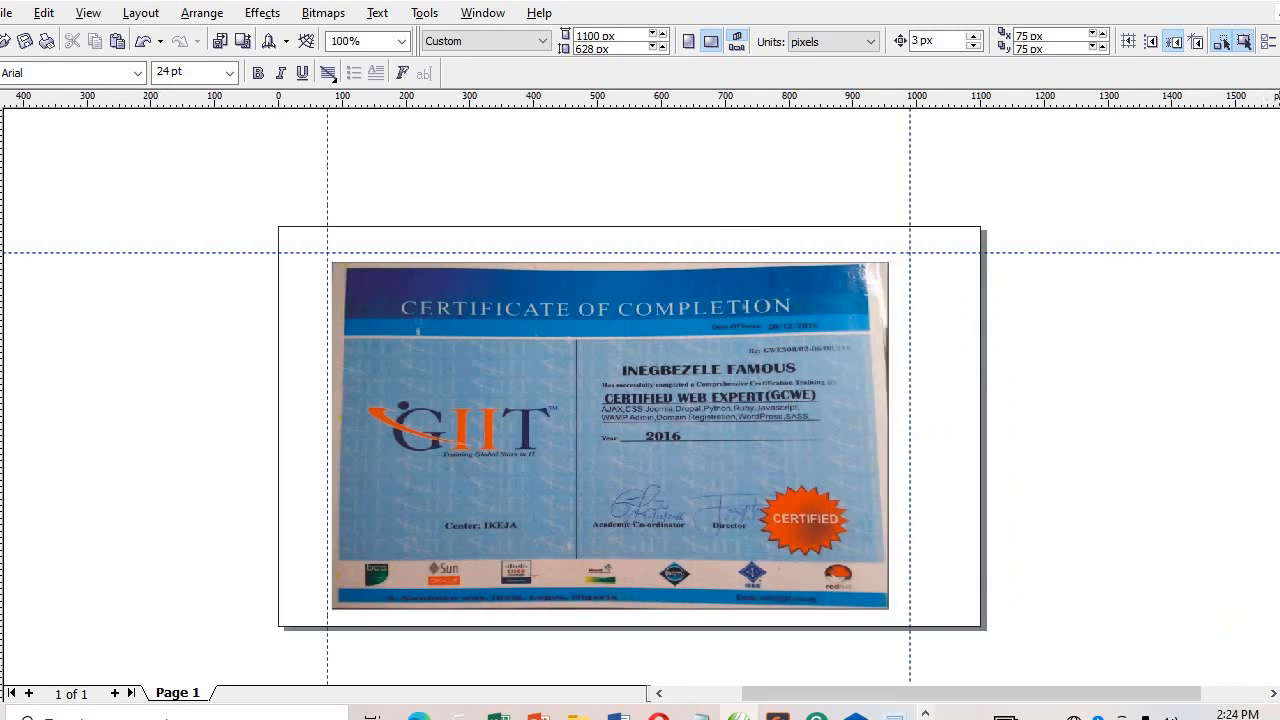
pyautogui.scroll(-1, 423, 223)
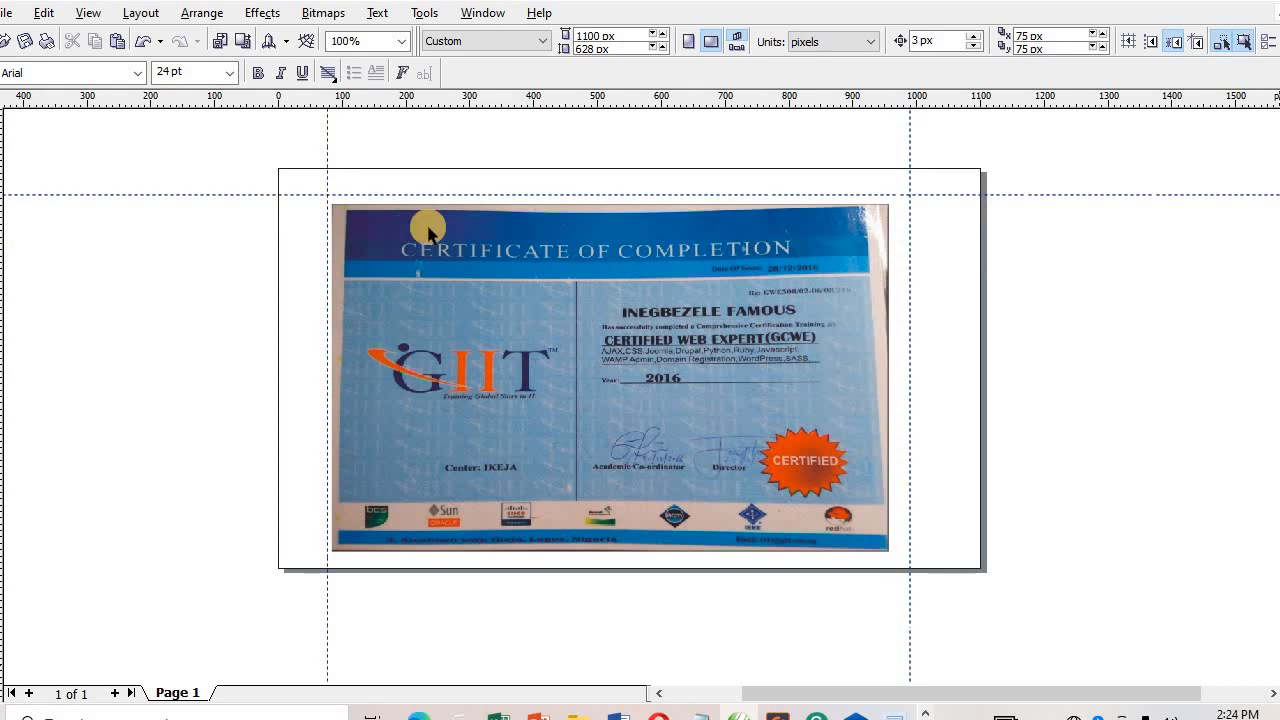
pyautogui.click(455, 339)
pyautogui.moveTo(455, 339); pyautogui.dragTo(455, 332)
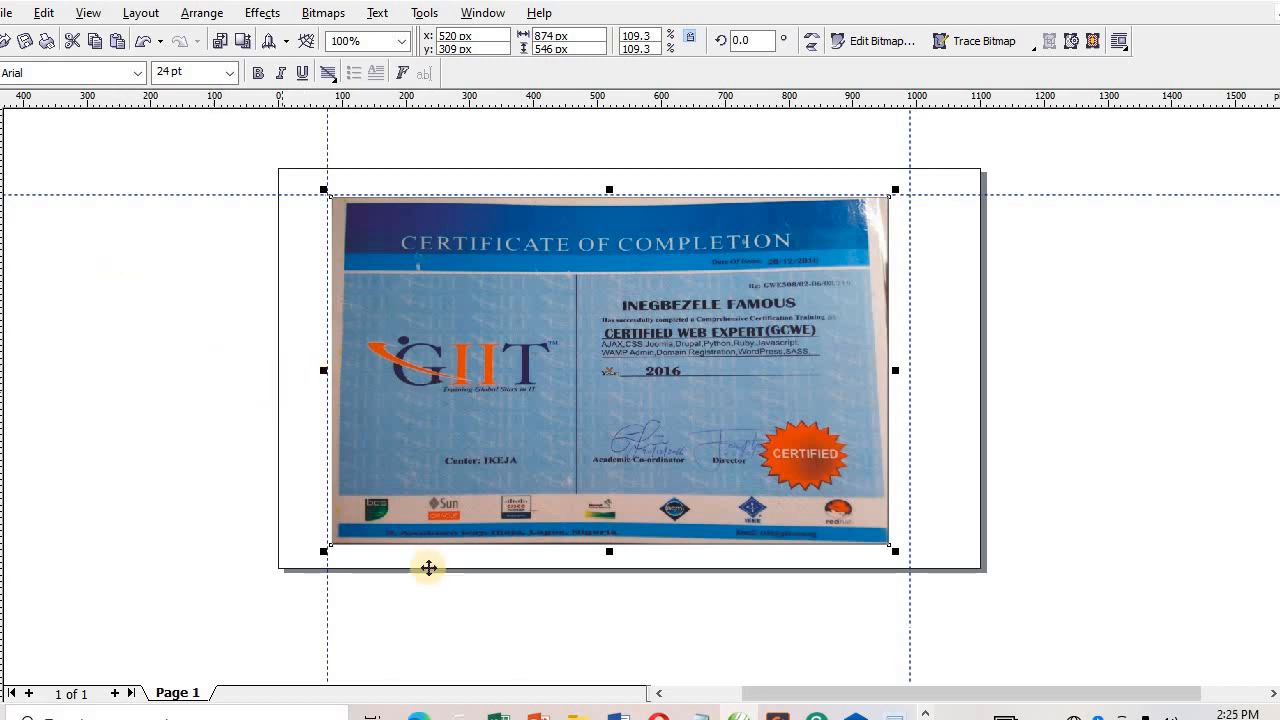
pyautogui.moveTo(739, 714)
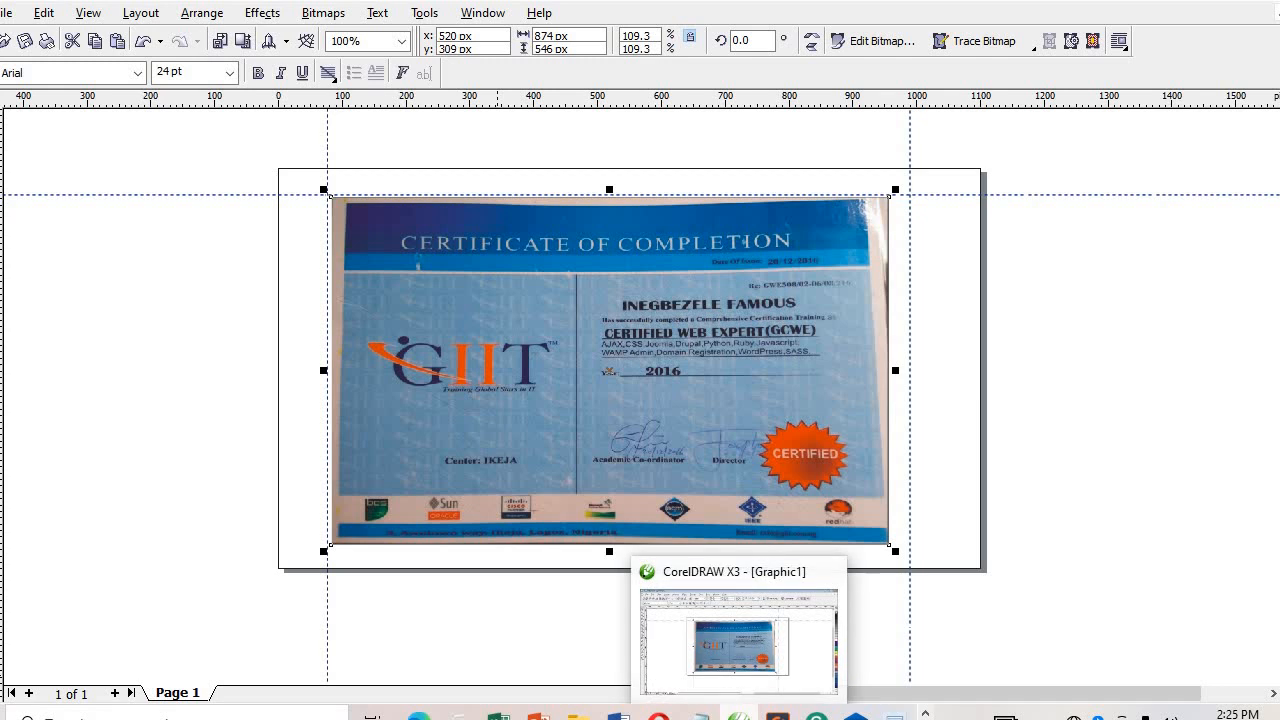